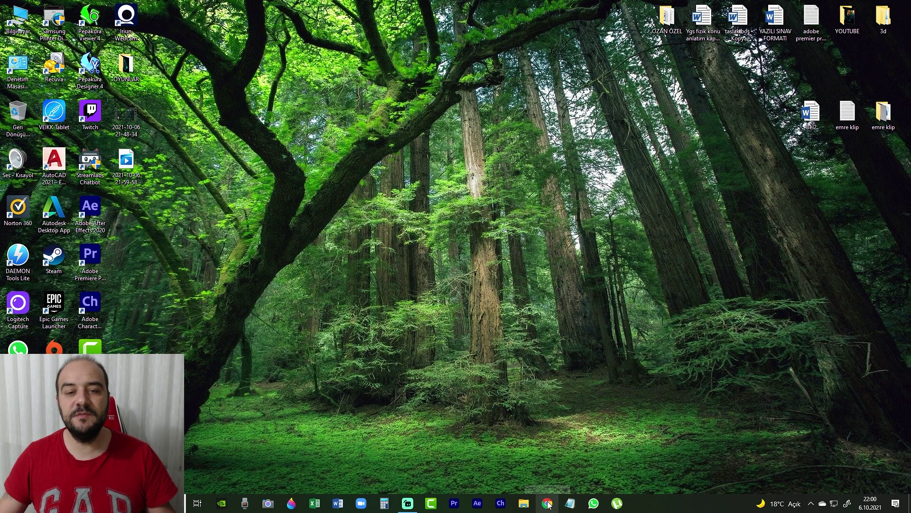
Open the browser and go to the channel content page in YouTube Studio.
click(547, 503)
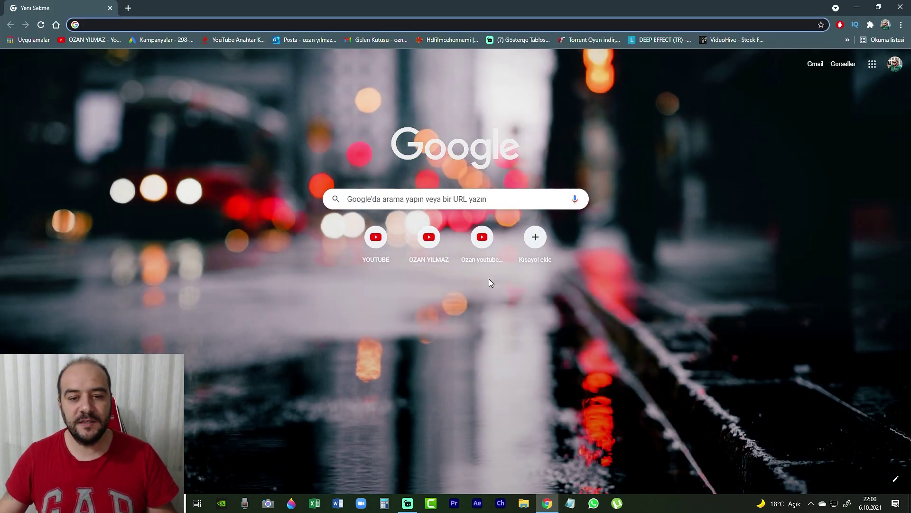
click(483, 240)
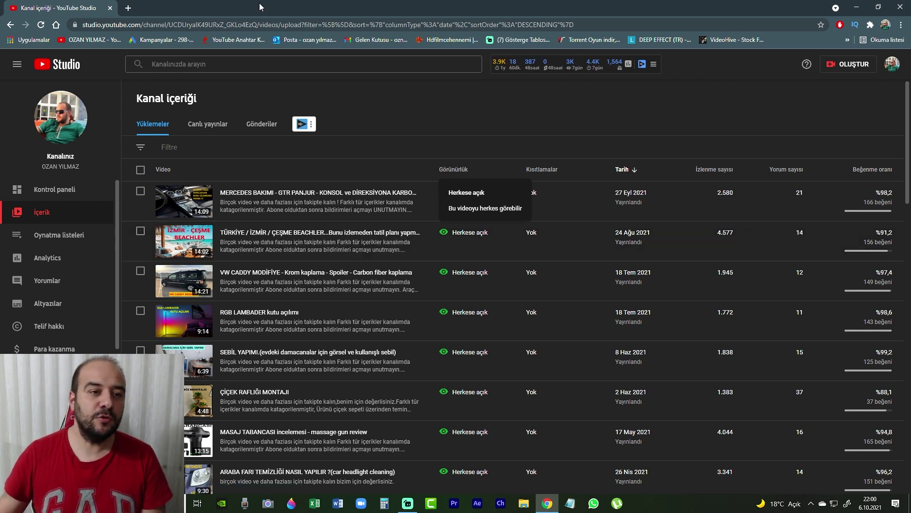
Reach the channel's video management page through the YouTube home page and channel page, closing the tabs no longer needed.
click(127, 8)
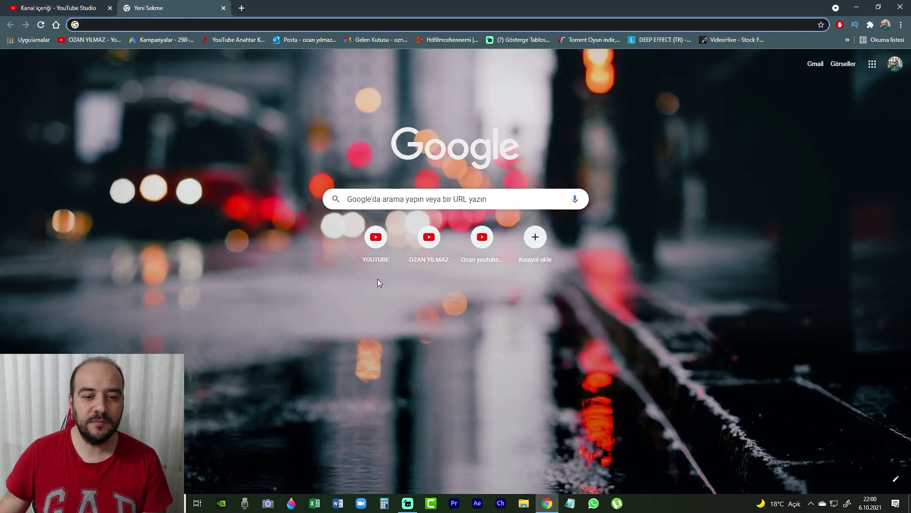
click(378, 245)
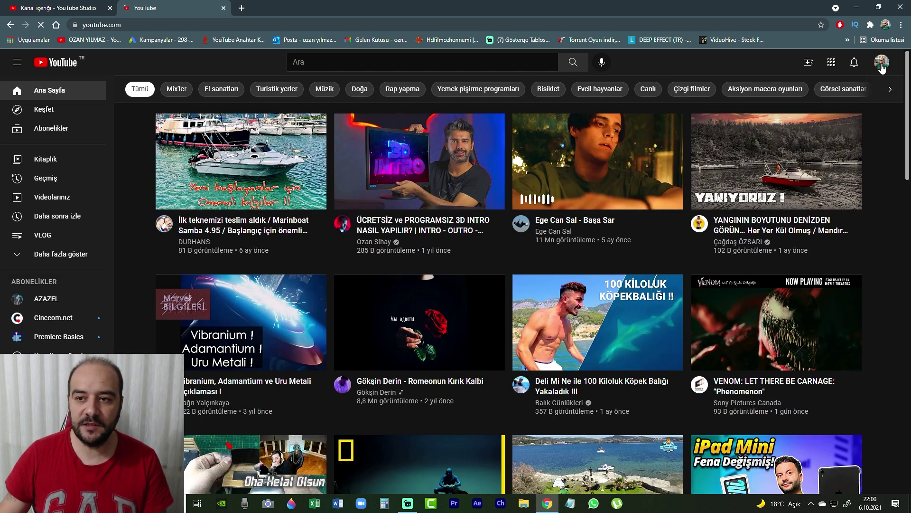
click(883, 64)
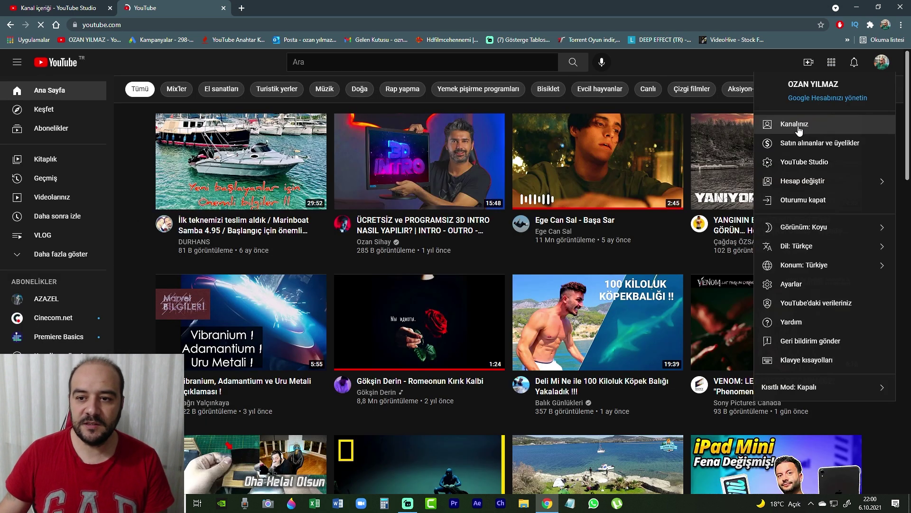
click(800, 127)
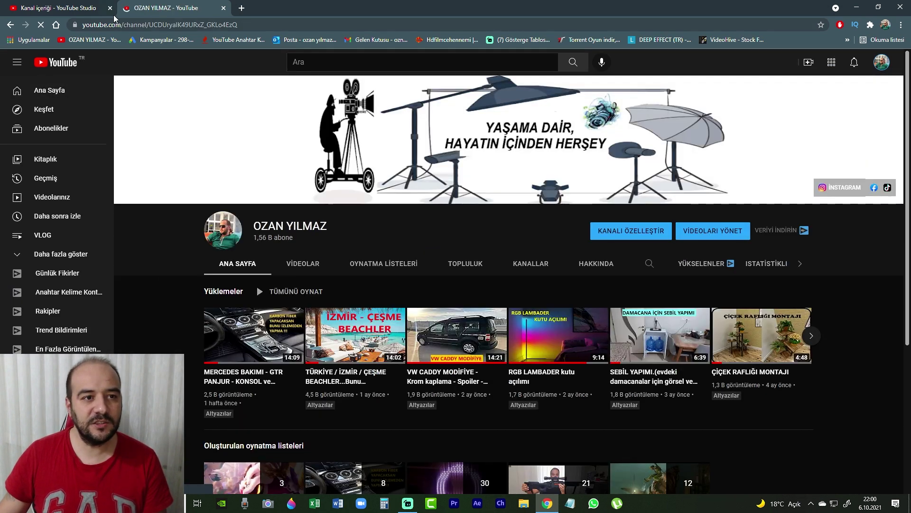
click(110, 8)
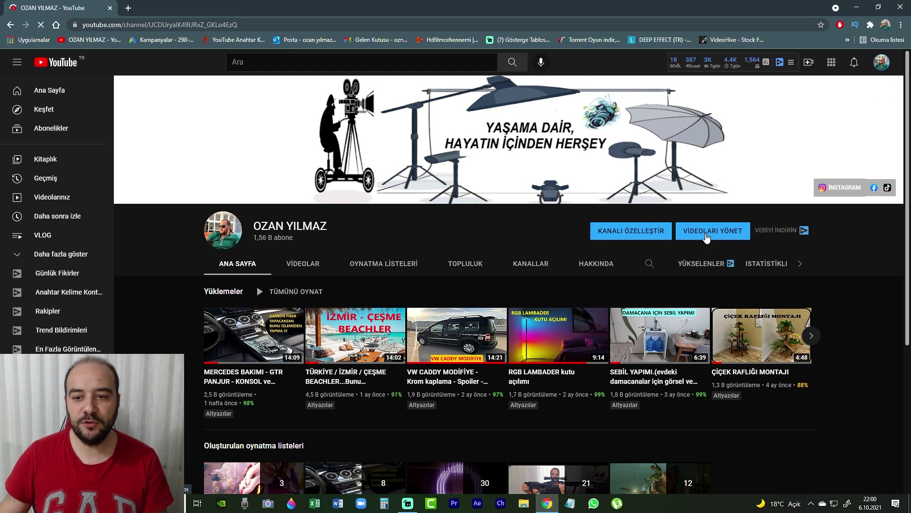
click(707, 236)
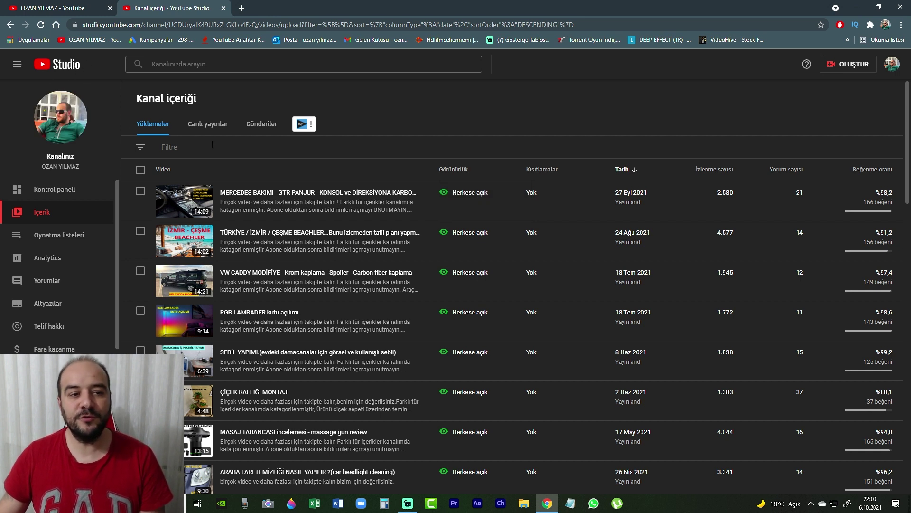
click(110, 8)
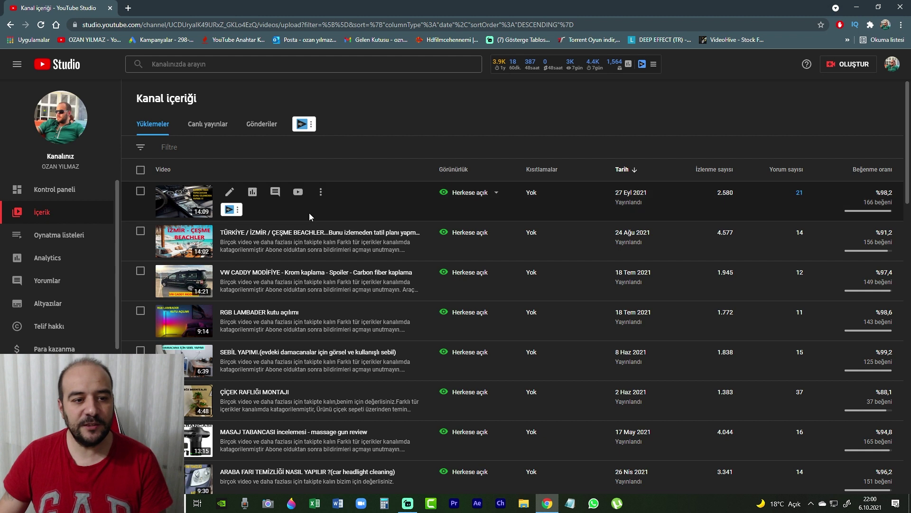
Download the video "4K VİDEO KAMERA - ORDRO 4K HANDYCAM - Çinden kamera aldım" from the second page of the channel content list.
scroll(678, 203, down, 2)
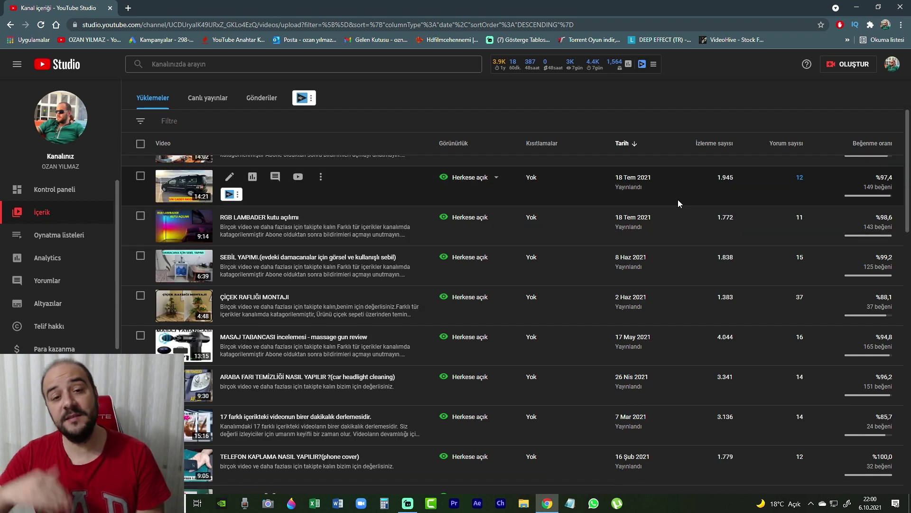
scroll(551, 267, down, 6)
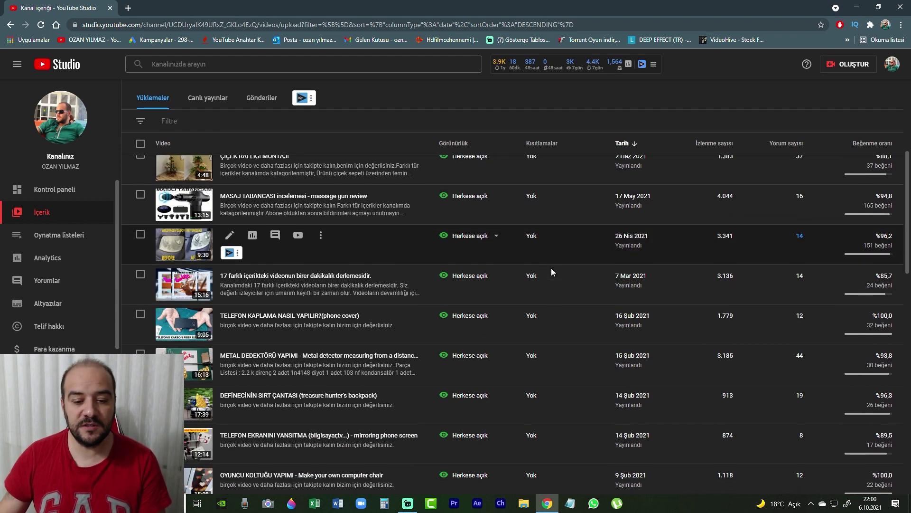
scroll(574, 306, up, 8)
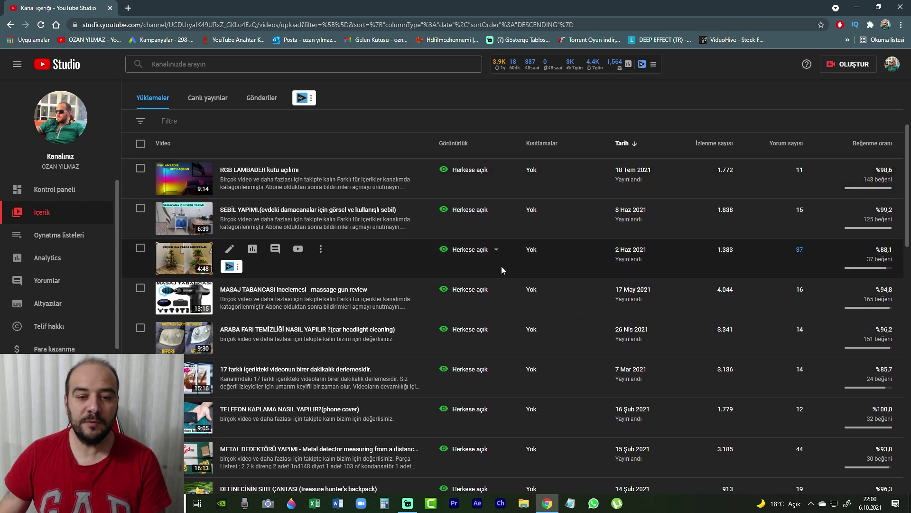
scroll(605, 265, down, 6)
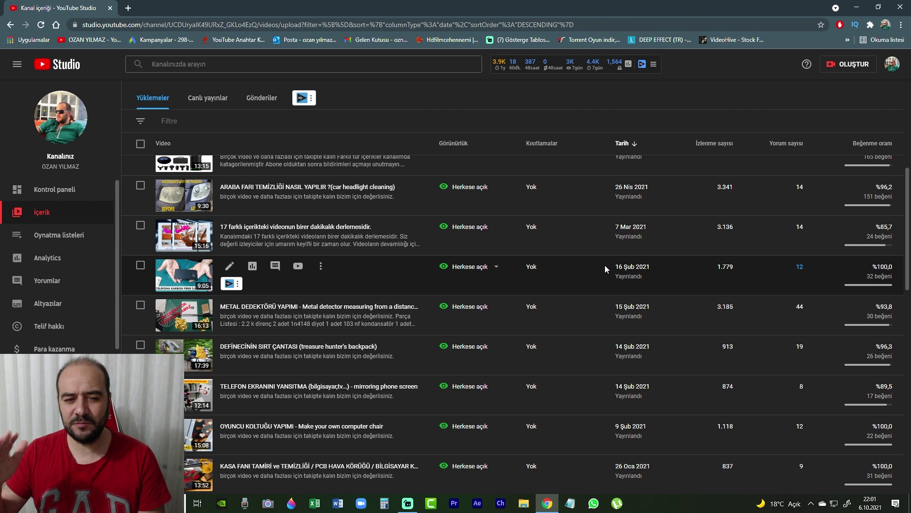
scroll(594, 276, down, 10)
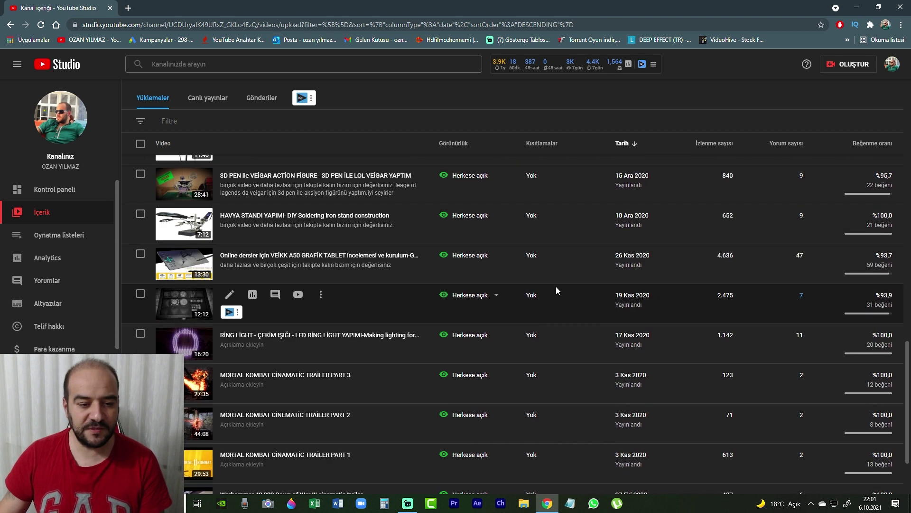
scroll(556, 287, down, 3)
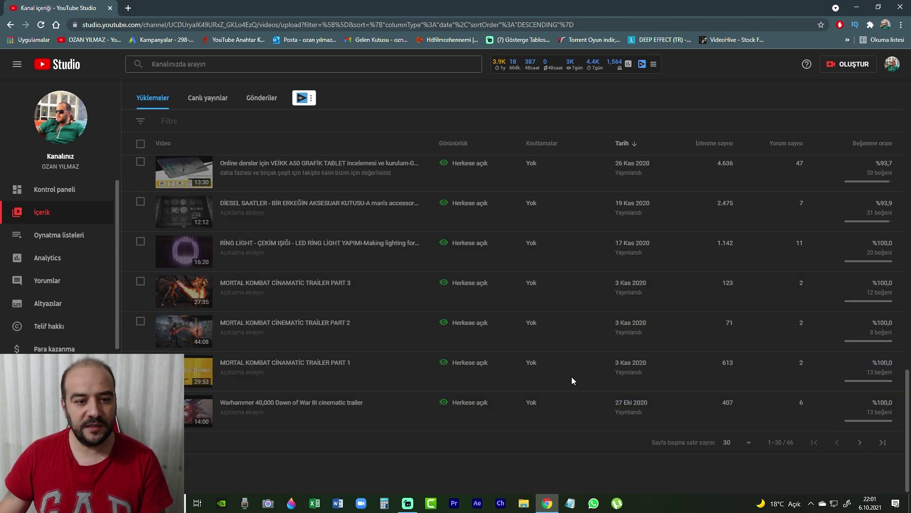
scroll(544, 261, down, 1)
scroll(537, 257, down, 3)
scroll(540, 256, down, 10)
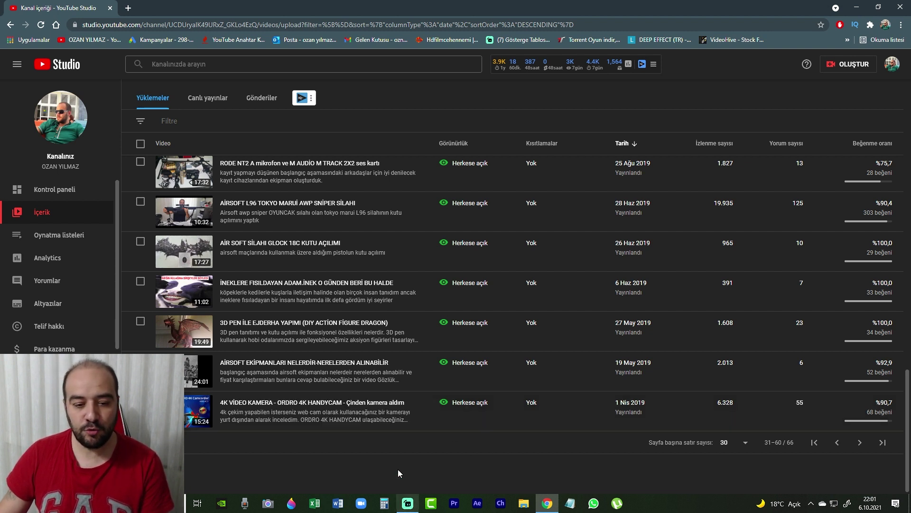
click(321, 403)
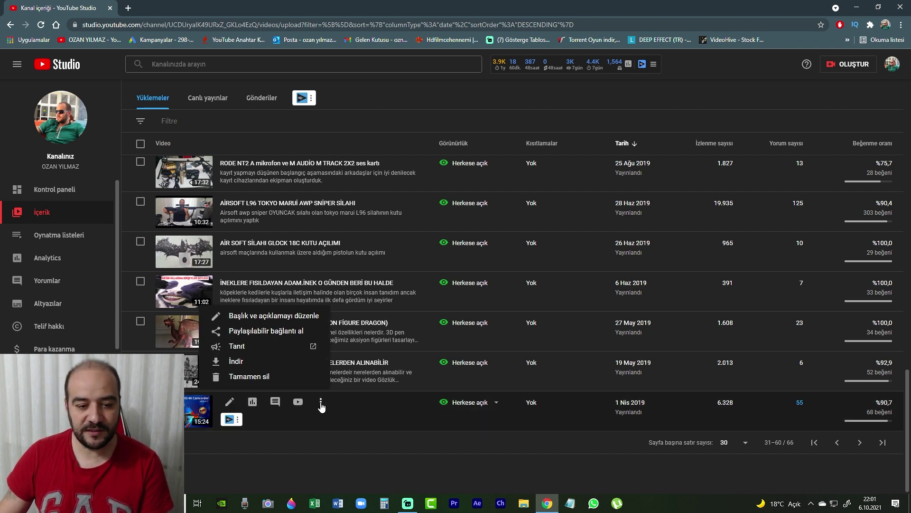
click(235, 362)
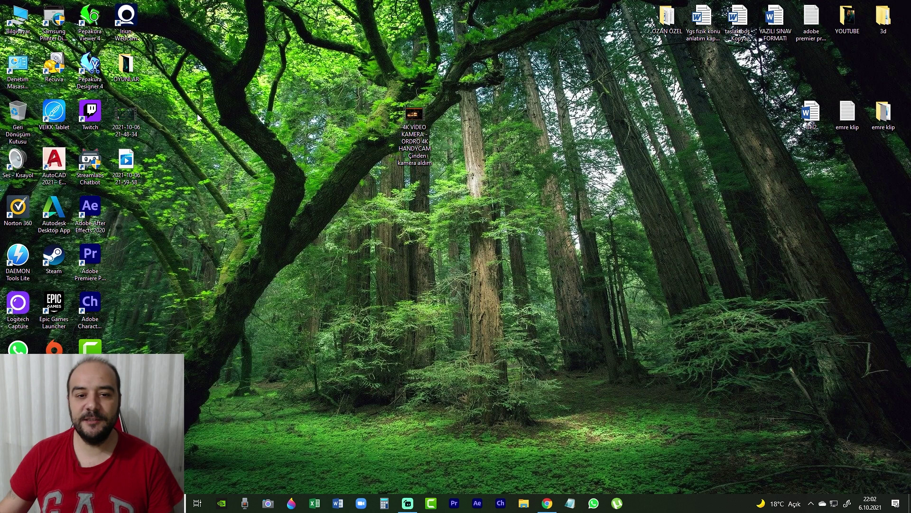
Check the file type of the downloaded 4K VİDEO KAMERA video on the desktop in its properties.
right_click(418, 123)
click(185, 359)
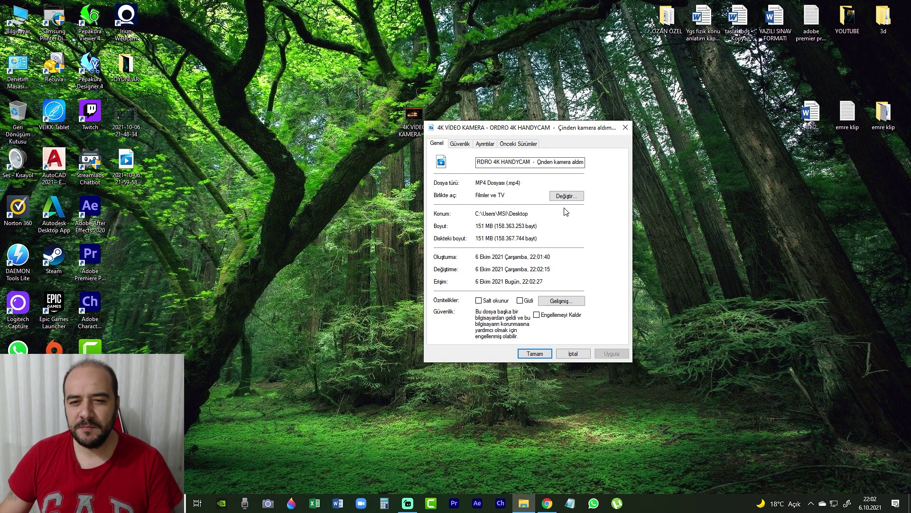
drag(477, 183, 530, 185)
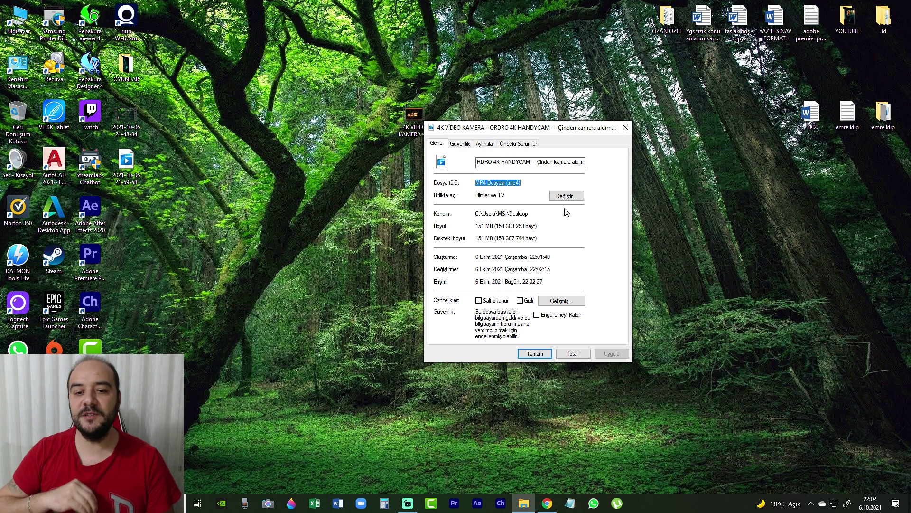
click(535, 353)
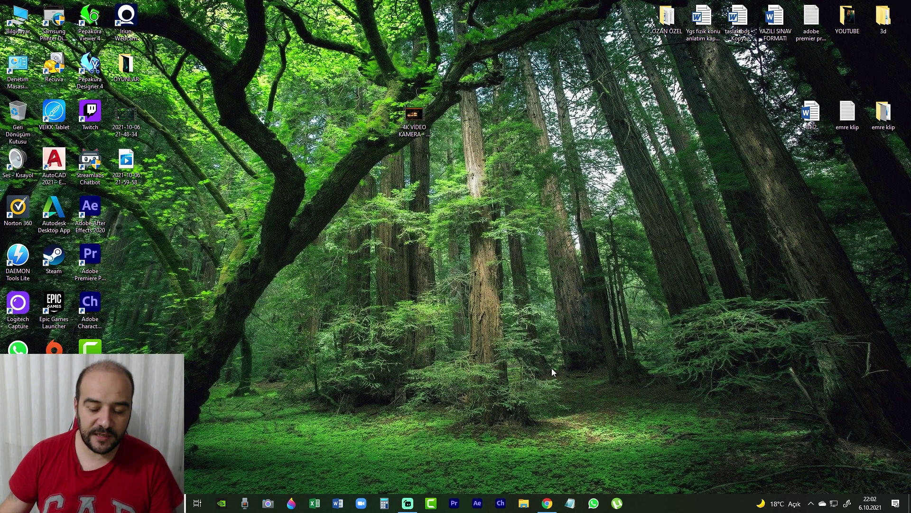
Return to the browser, close the downloads page and search Google for "mp4 wav dönüştürücü" in a new tab.
click(547, 504)
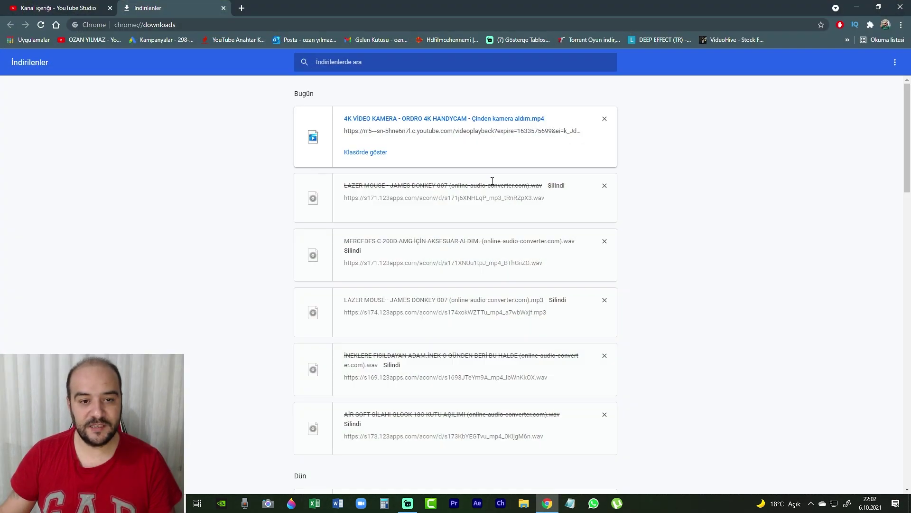
click(223, 8)
click(126, 8)
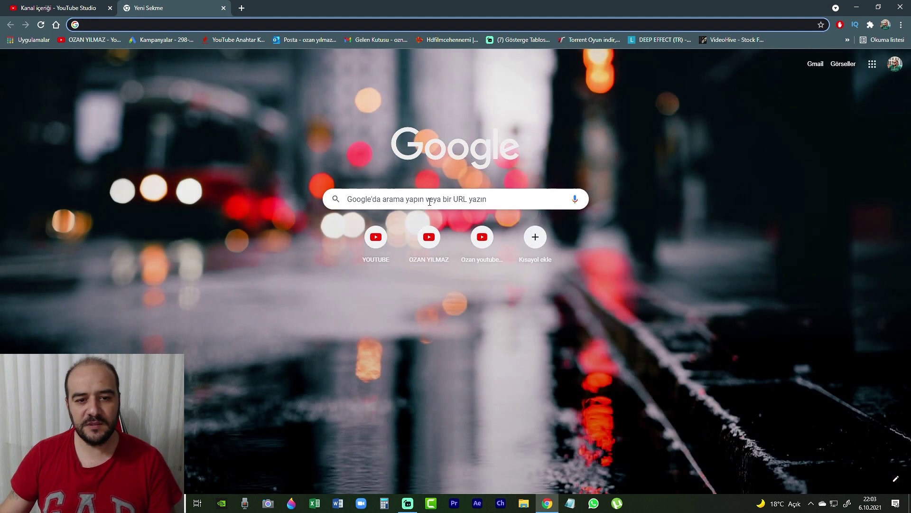
click(430, 200)
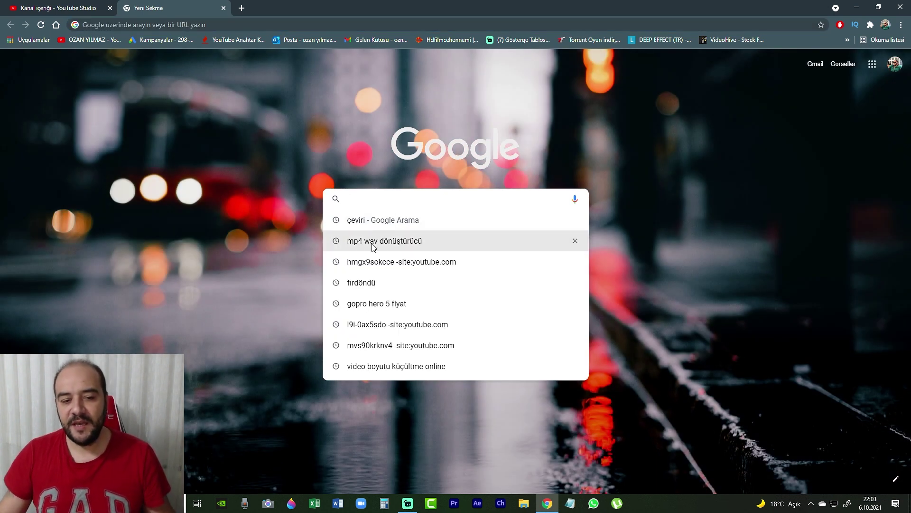
click(403, 242)
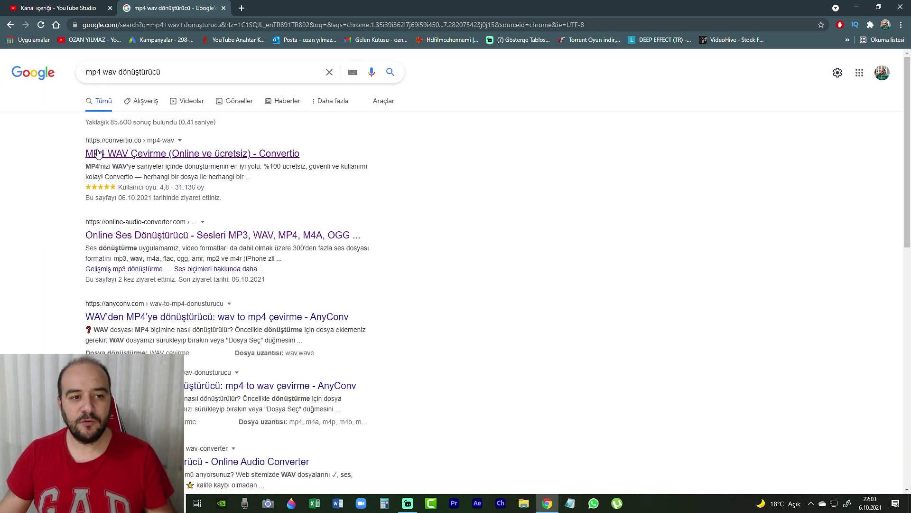
Look through the search results and open the Online Ses Dönüştürücü page of online-audio-converter.com.
scroll(235, 341, down, 4)
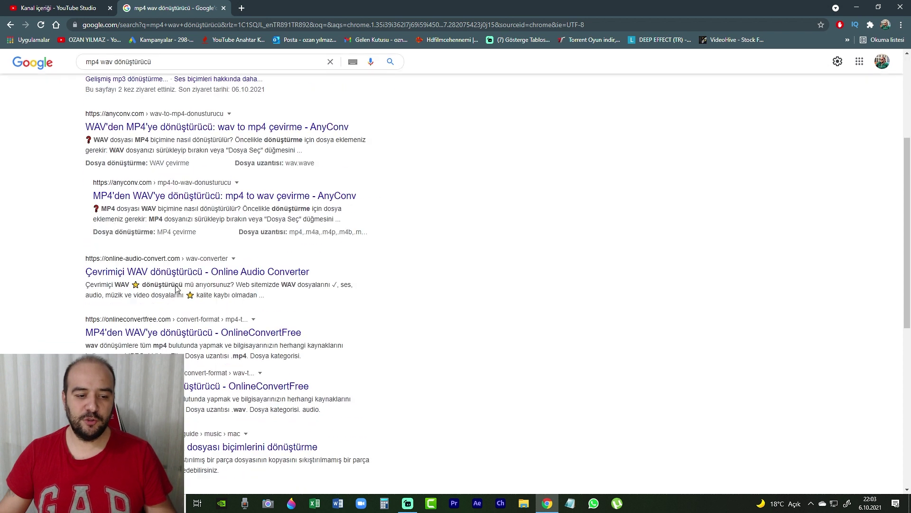
scroll(231, 352, up, 4)
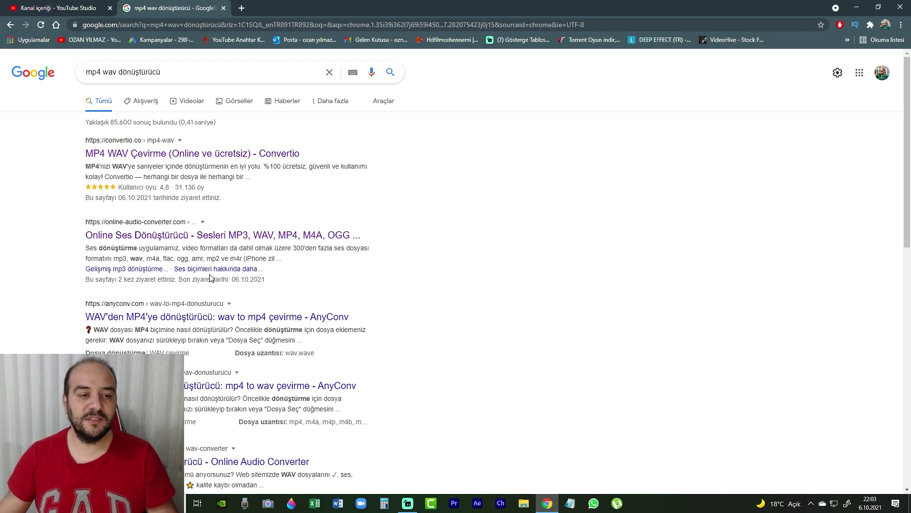
click(169, 244)
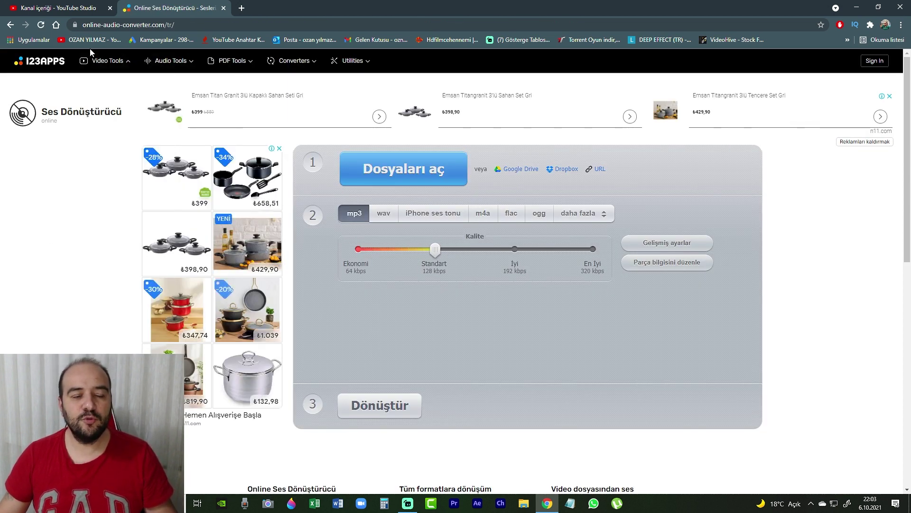
Load the 4K VİDEO KAMERA MP4 file from the desktop into the converter and convert it to WAV.
click(411, 179)
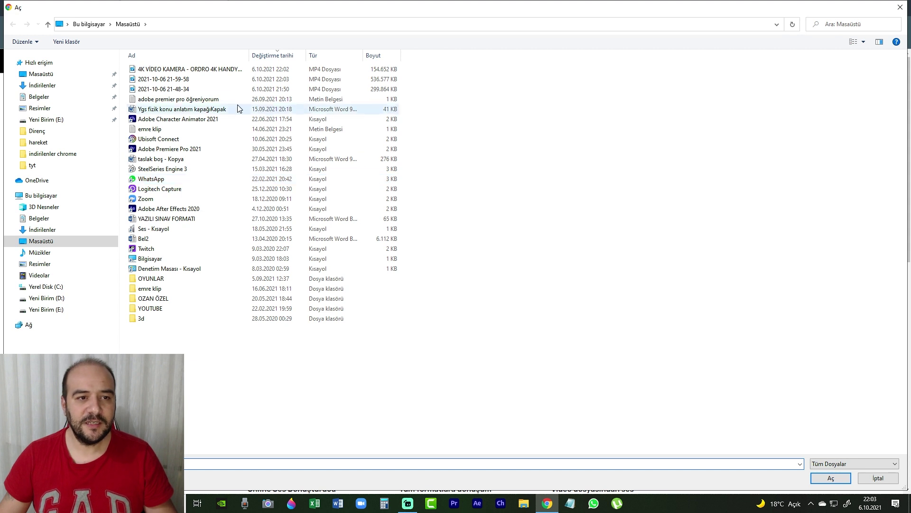
click(172, 72)
click(824, 480)
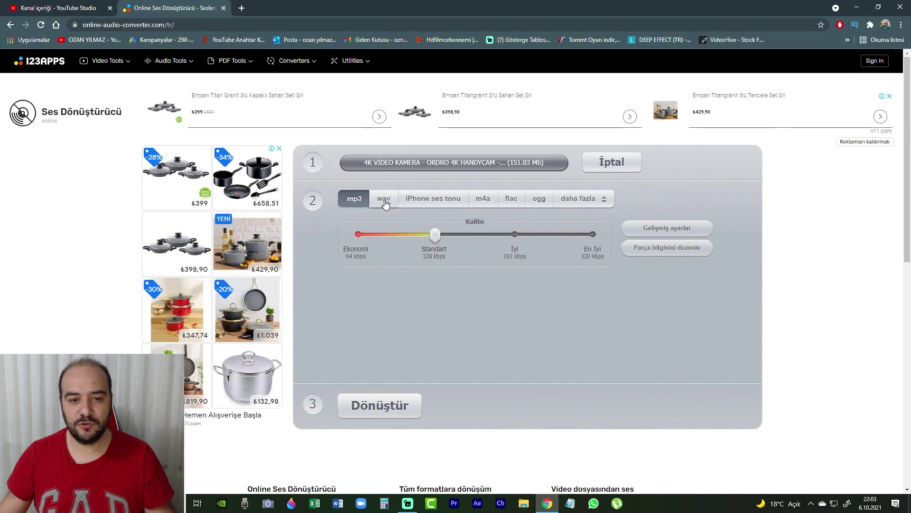
click(384, 201)
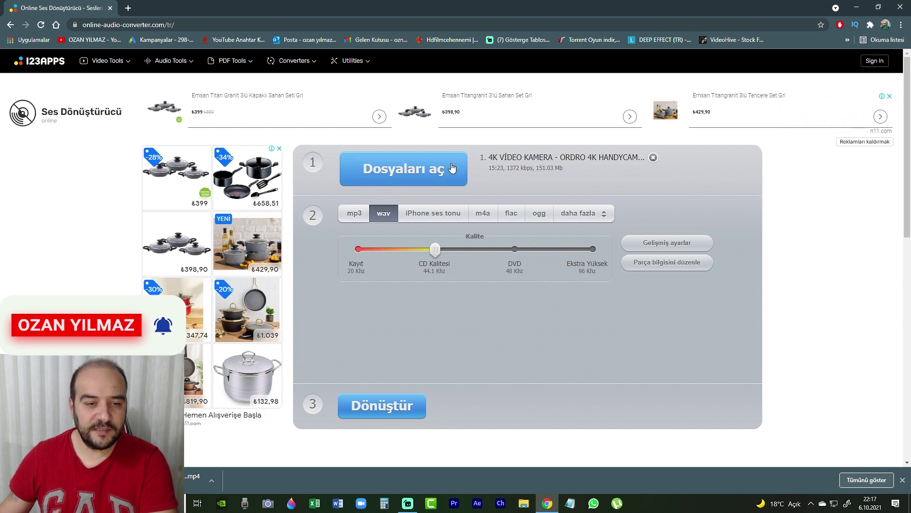
click(383, 406)
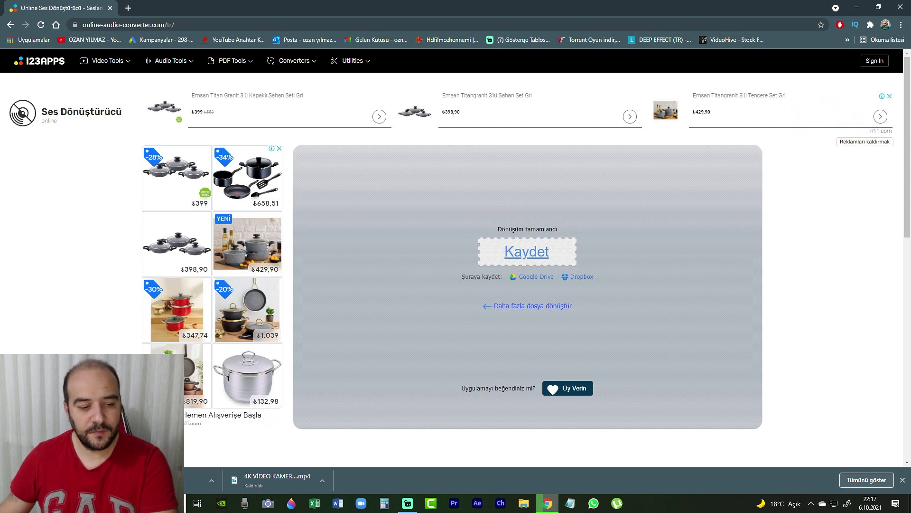
Show the downloaded 4K VİDEO KAMERA WAV file in its folder from the browser's download list and cut it.
click(867, 480)
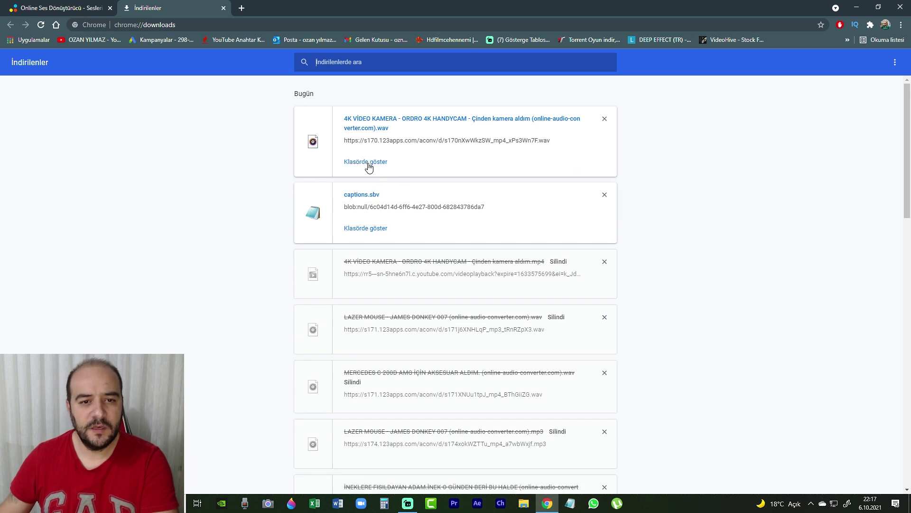
click(367, 163)
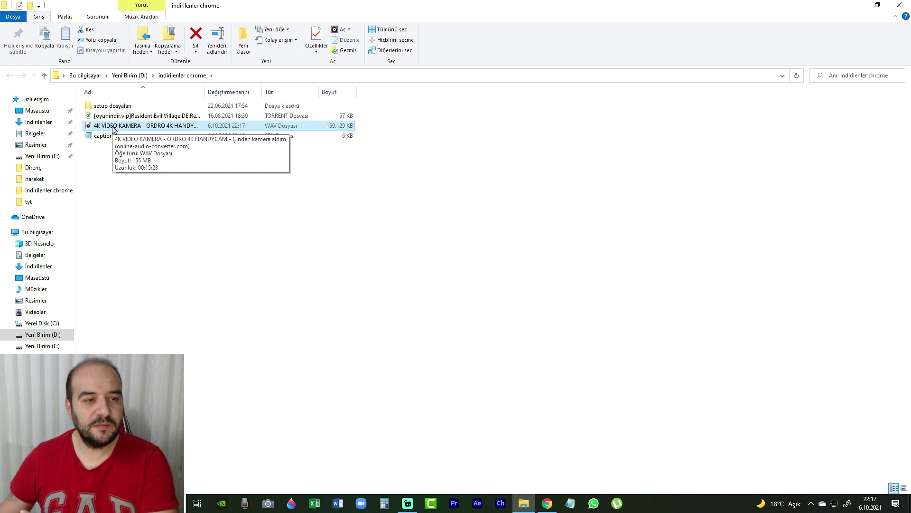
right_click(113, 127)
click(34, 319)
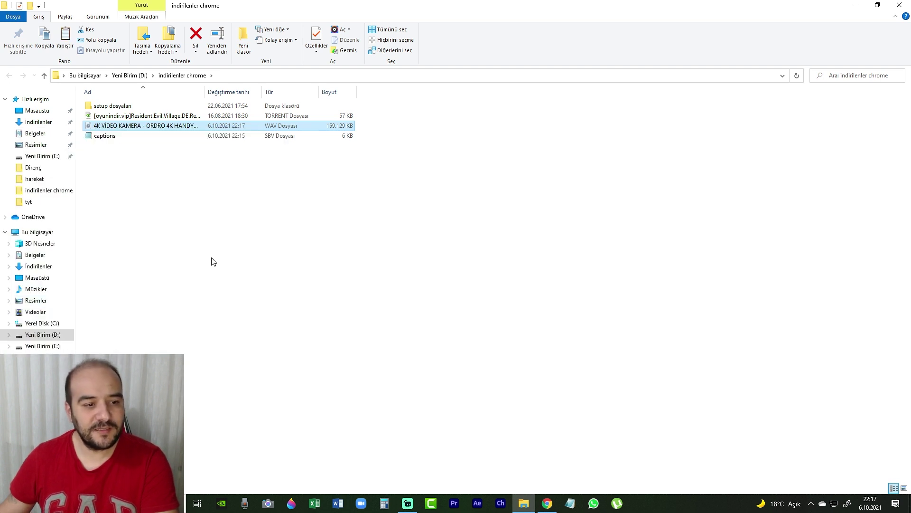
Close the downloads folder, minimize the browser and paste the cut 4K VİDEO KAMERA WAV file onto the desktop.
click(899, 6)
click(856, 6)
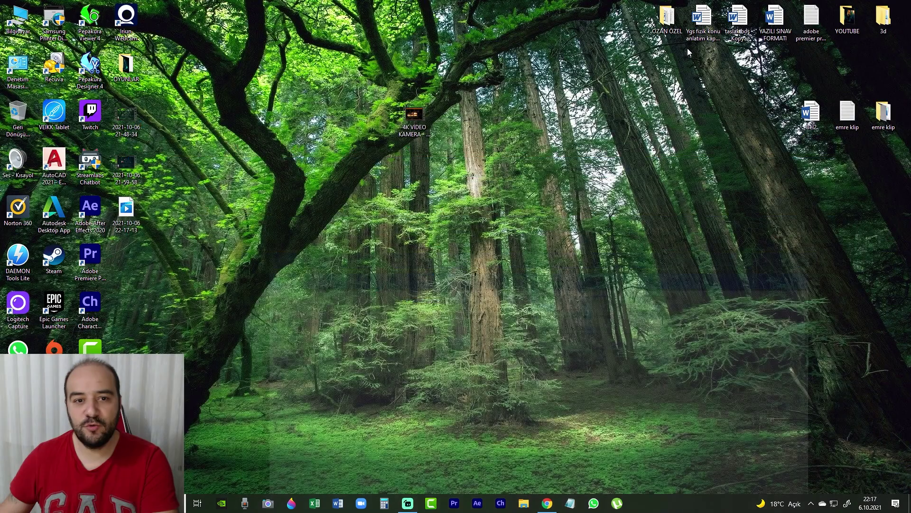
right_click(289, 176)
click(321, 220)
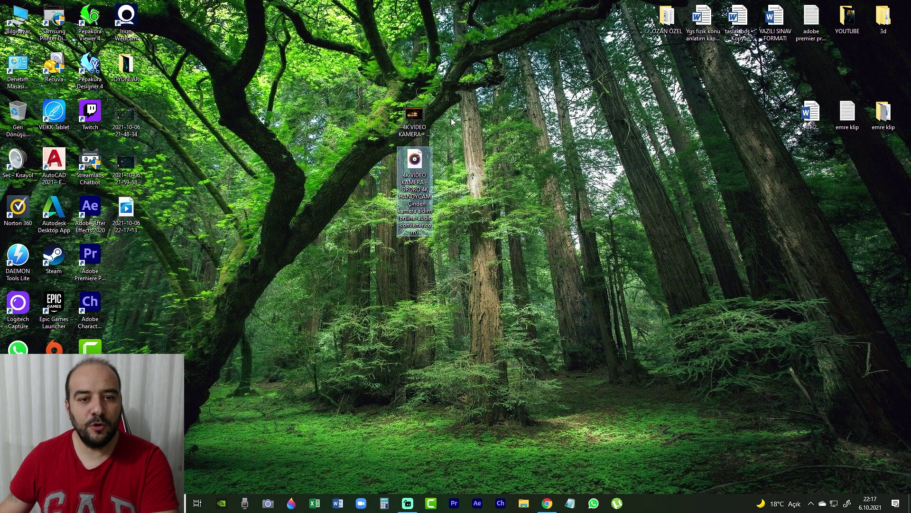
mouse_move(416, 178)
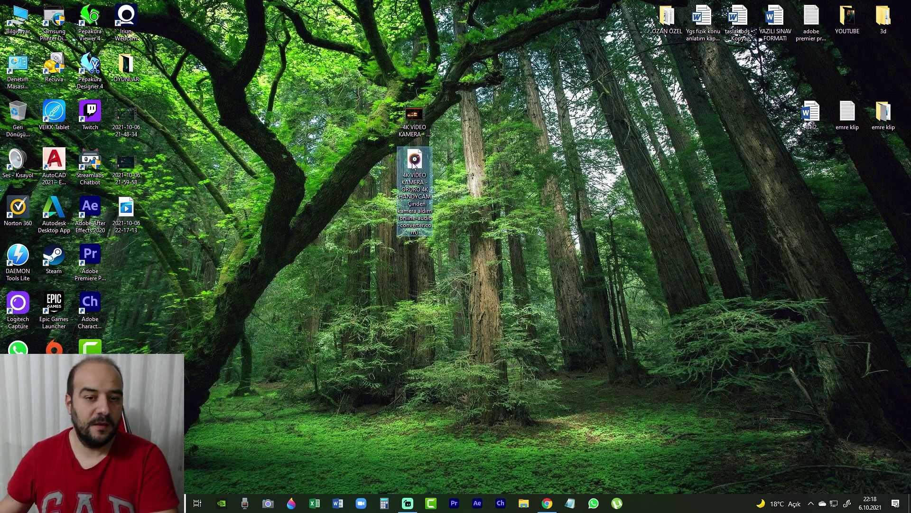
Return to the browser, find the demo on Azure's Konuşmayı Metne Dönüştürme page and check its language list, leaving Turkish (Turkey) selected.
mouse_move(546, 503)
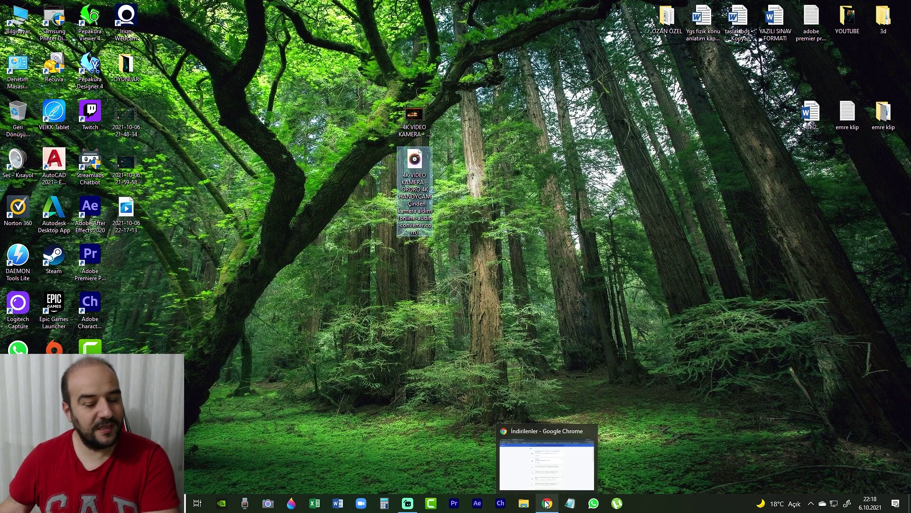
click(548, 504)
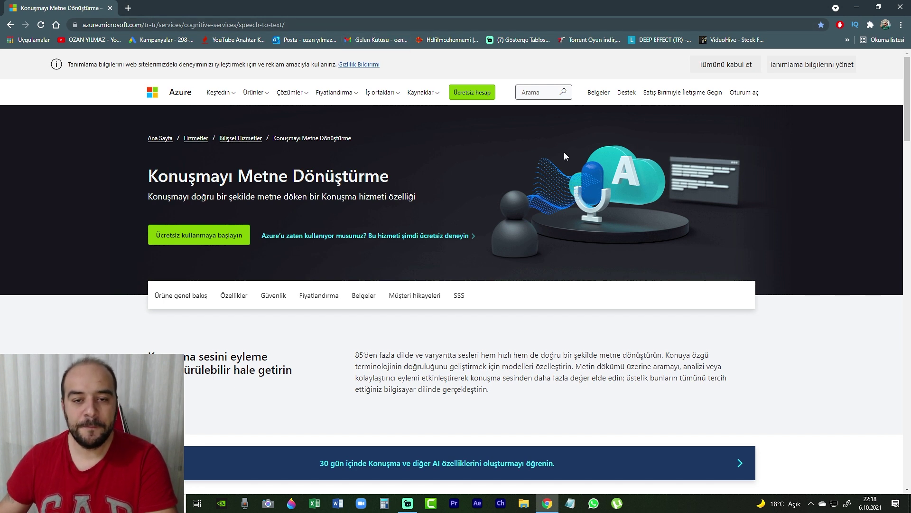
scroll(409, 168, down, 10)
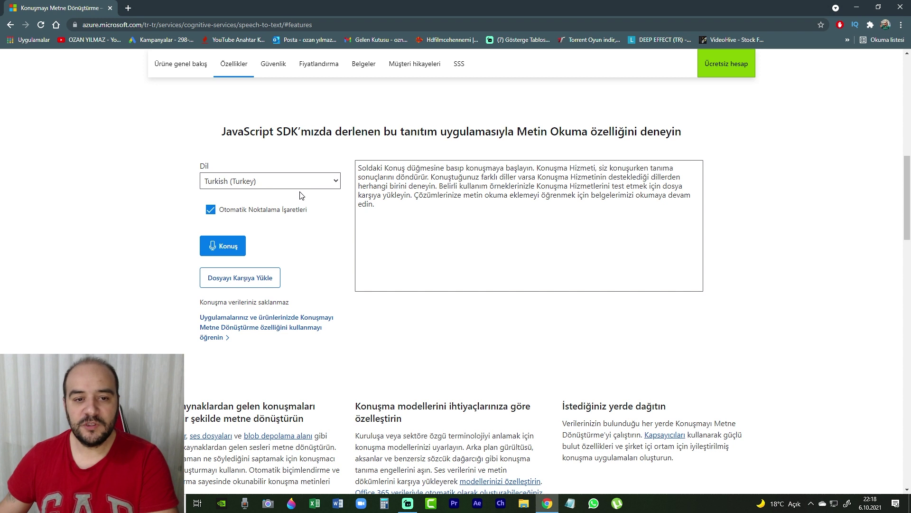
click(319, 184)
scroll(228, 256, up, 1)
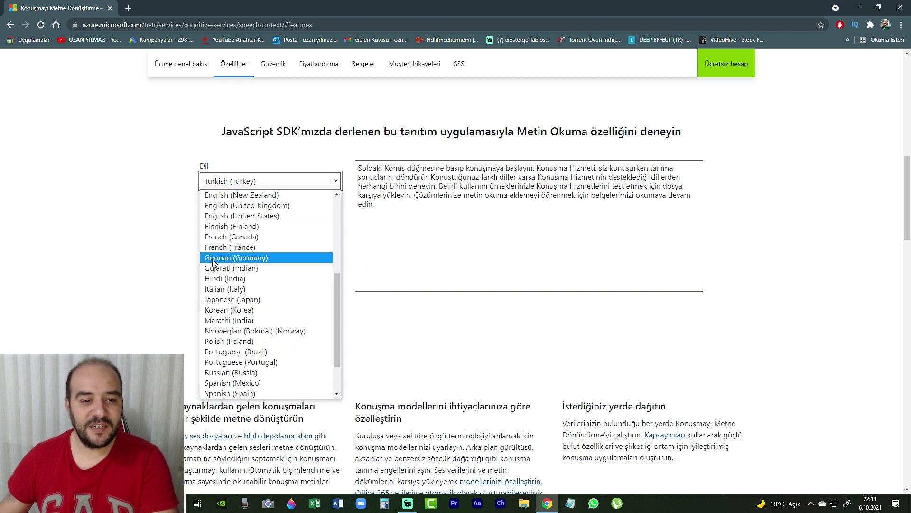
click(145, 224)
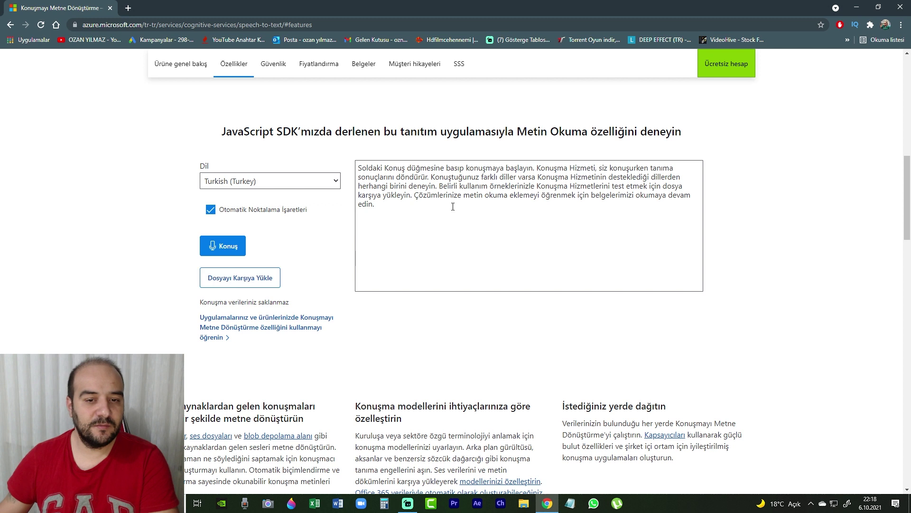
Upload the 4K VİDEO KAMERA WAV file from the desktop to the speech-to-text demo for transcription.
click(233, 283)
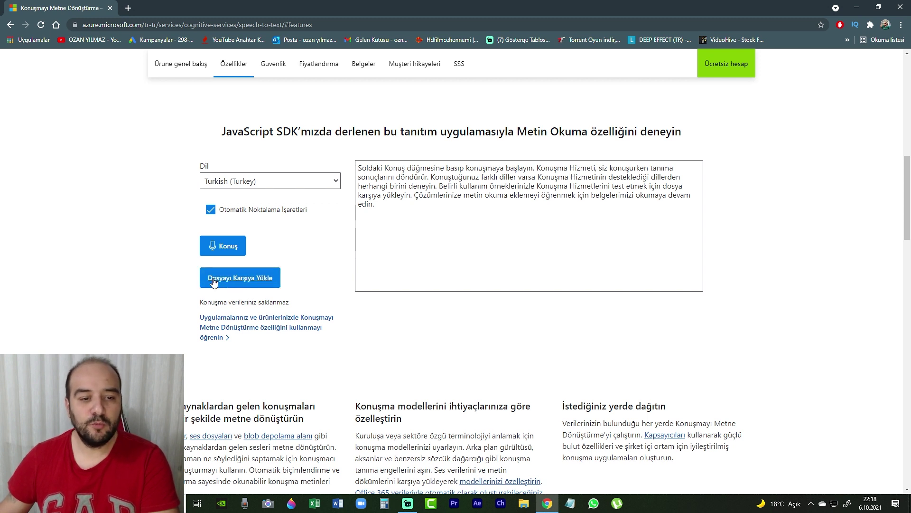
click(251, 281)
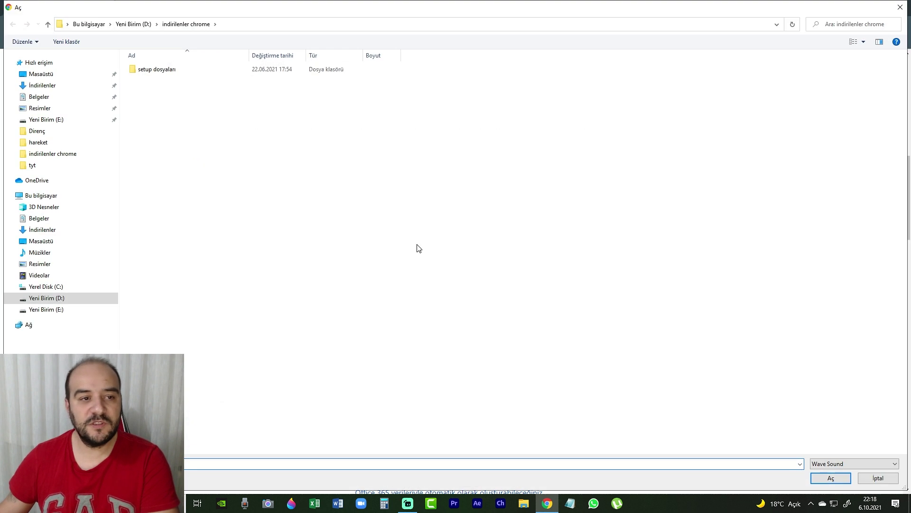
click(41, 74)
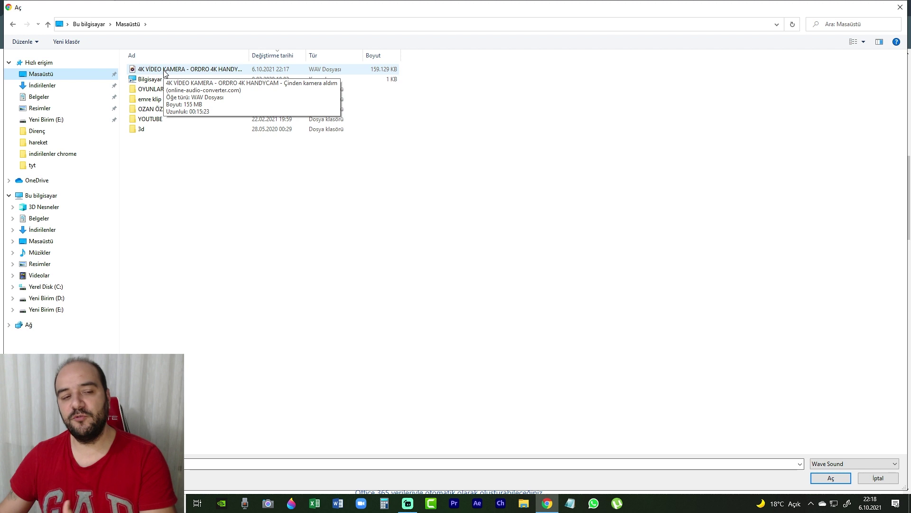
click(169, 72)
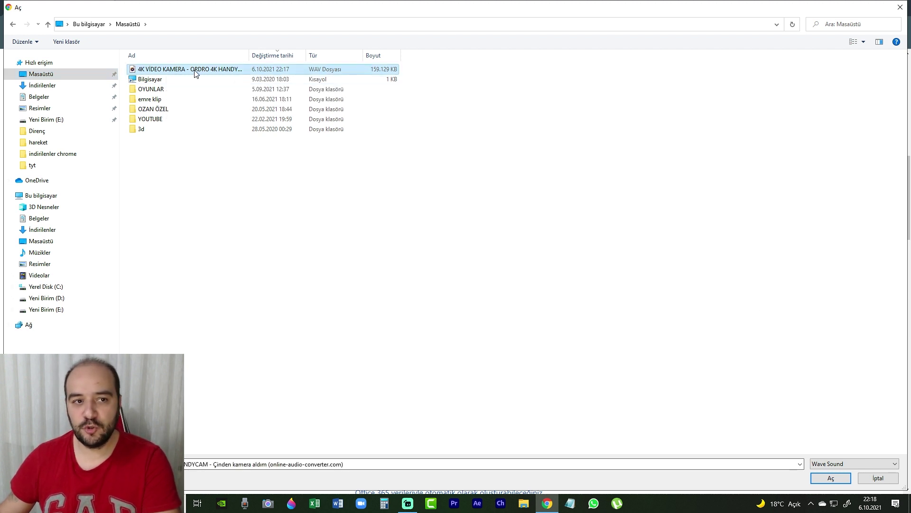
click(831, 479)
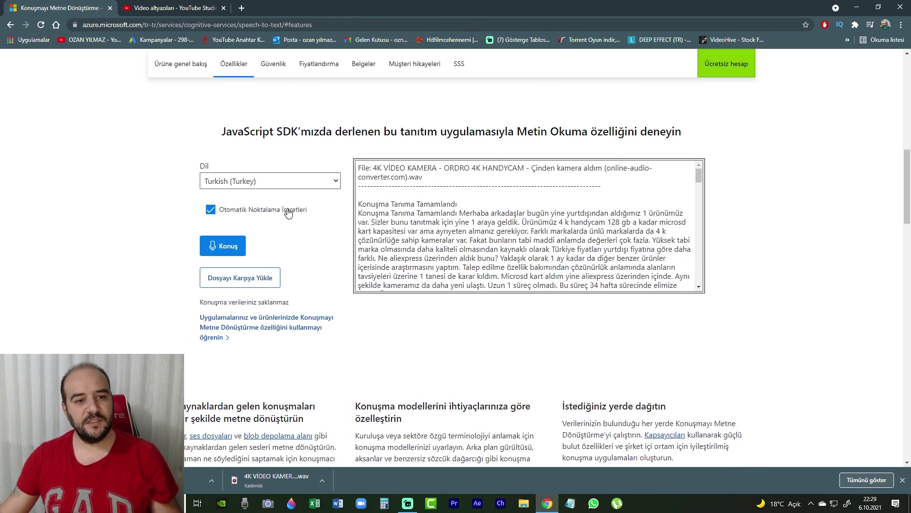
Read through the transcript in the demo's result box to its end and copy the entire text.
click(180, 64)
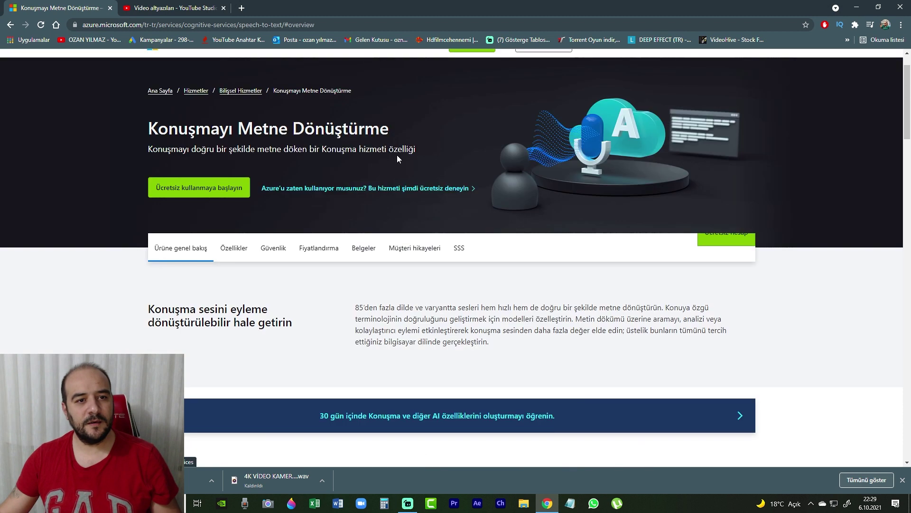
click(234, 295)
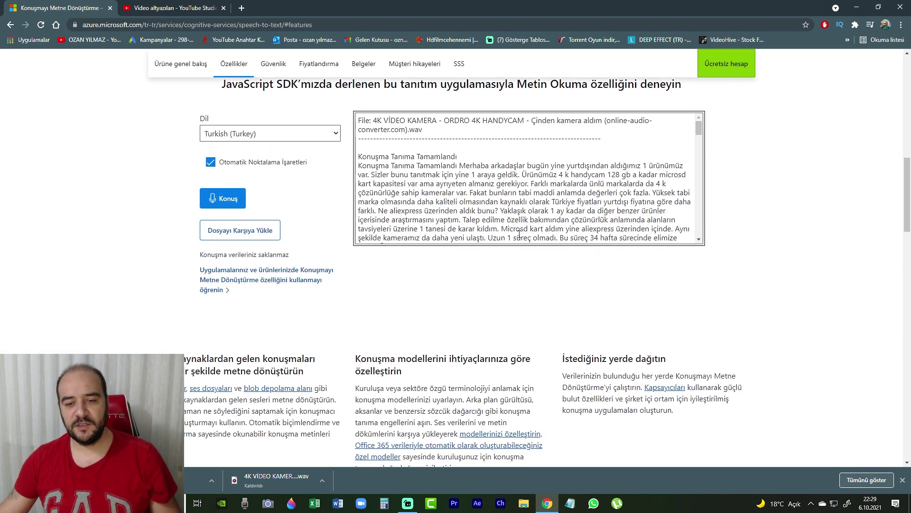
scroll(614, 167, down, 2)
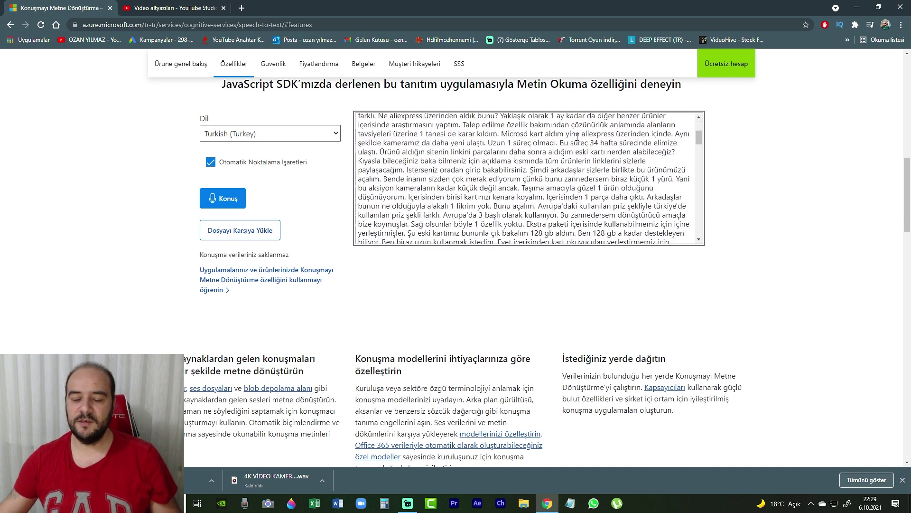
scroll(616, 150, down, 10)
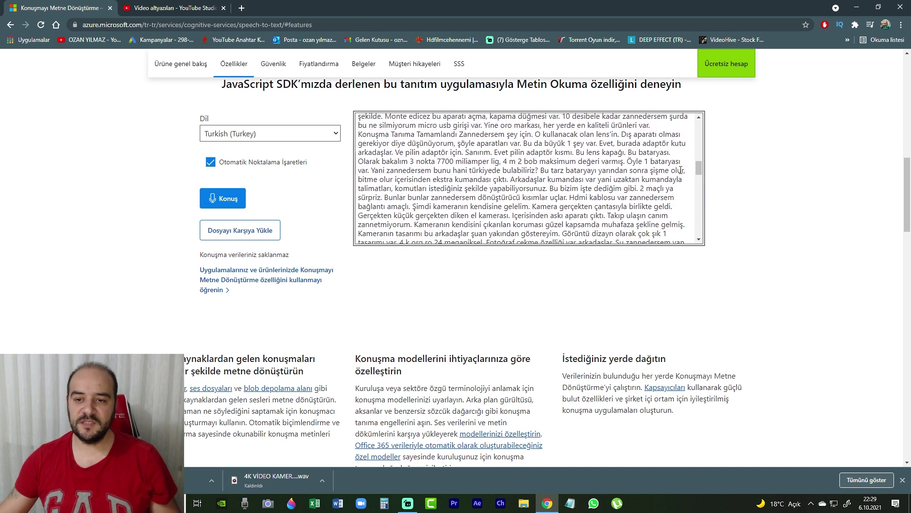
scroll(670, 173, up, 10)
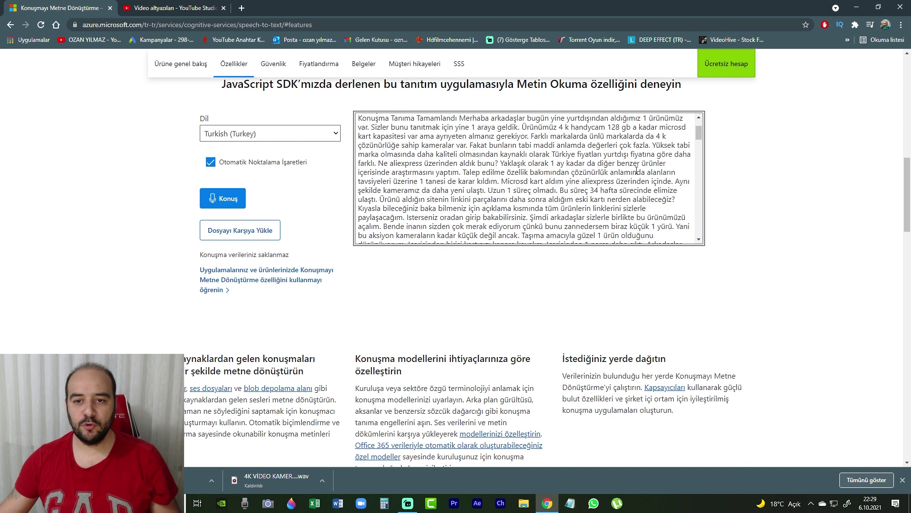
scroll(637, 171, down, 10)
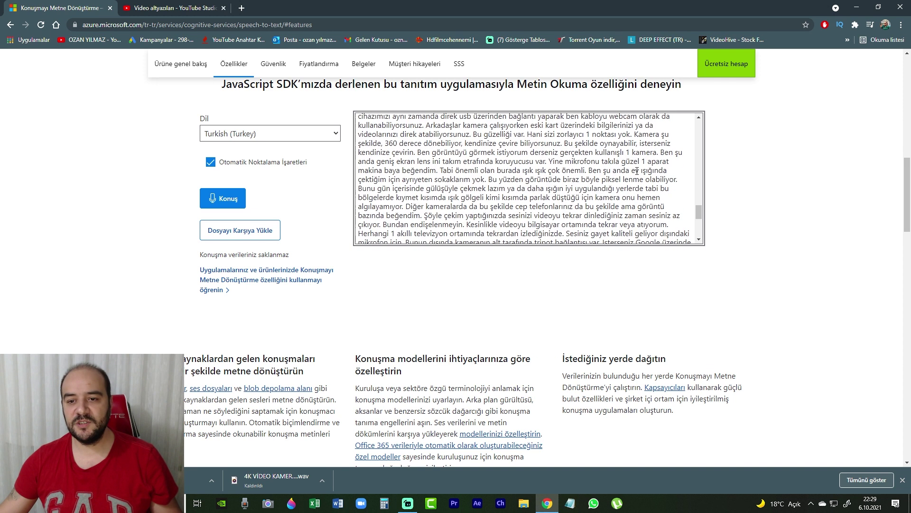
scroll(636, 171, down, 5)
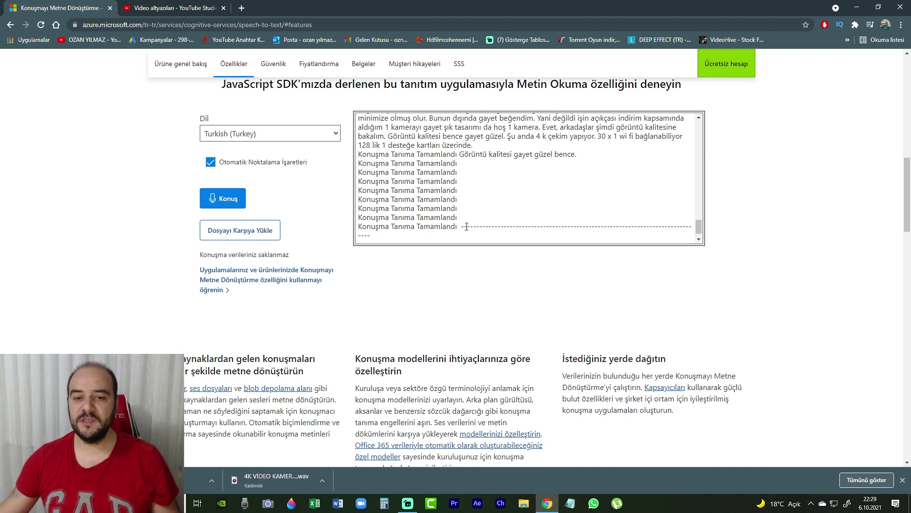
key(ctrl+a)
scroll(577, 169, up, 3)
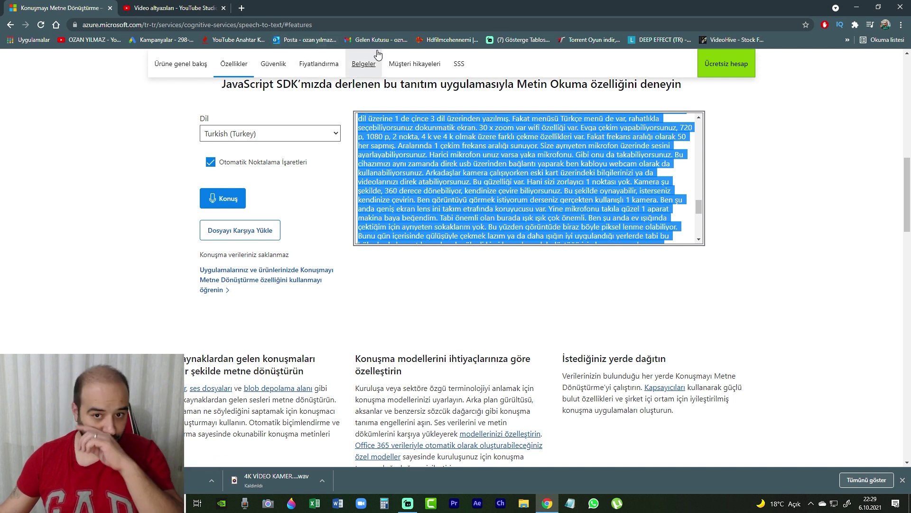
Go to the bookmarked Google Drive and open the existing Adsız doküman document.
click(848, 40)
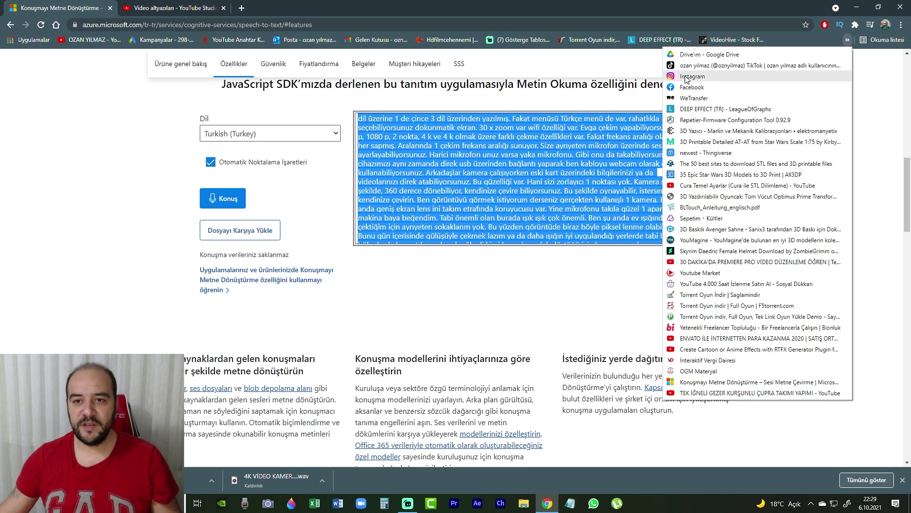
click(697, 55)
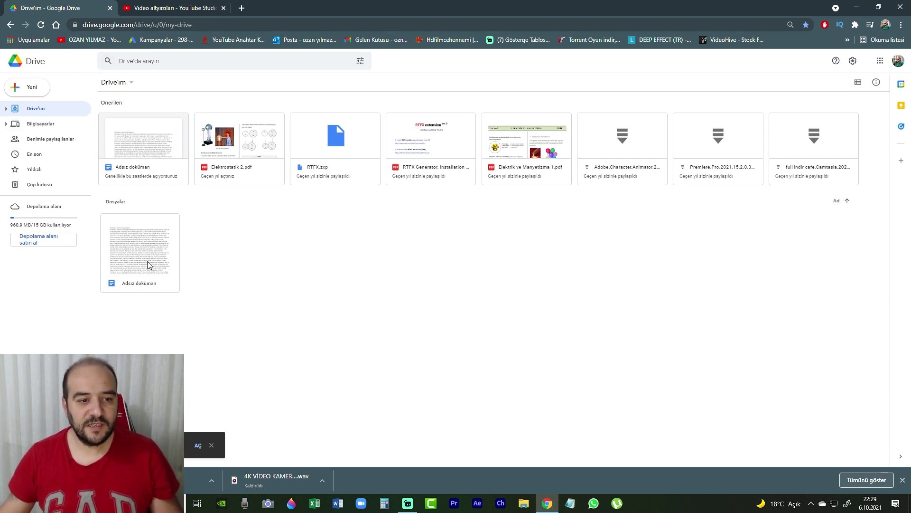
click(153, 158)
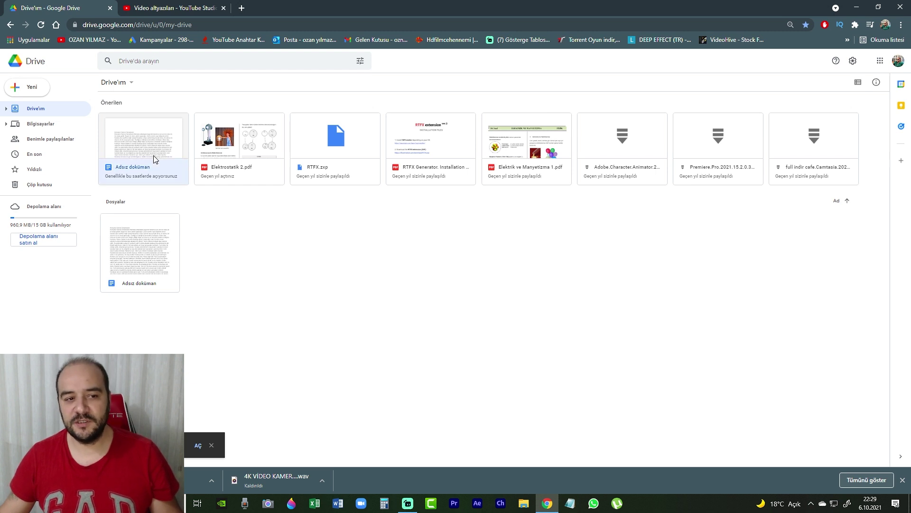
double_click(153, 159)
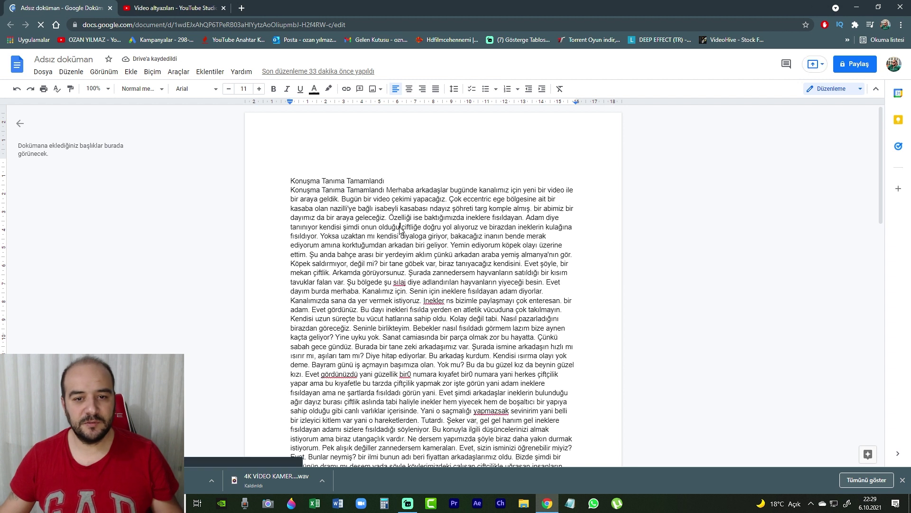
Delete all existing text in the document and paste the copied transcript in its place.
key(ctrl+a)
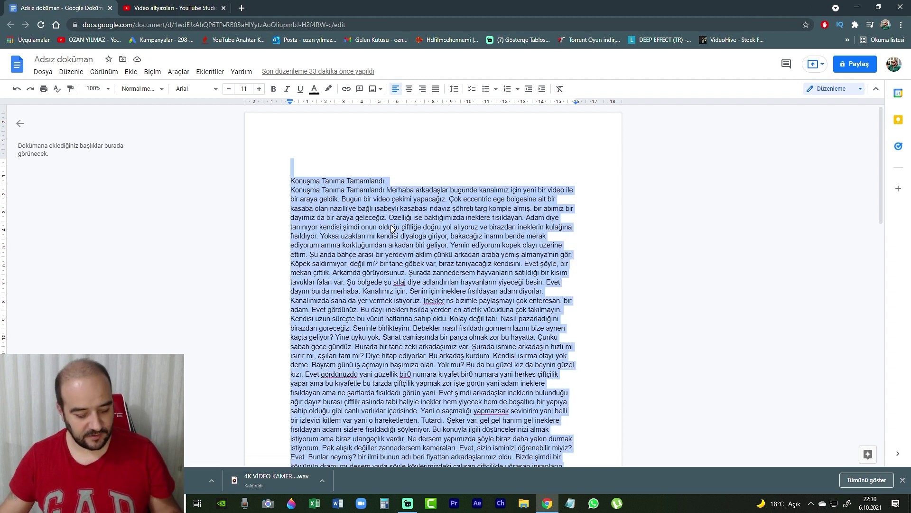
key(BackSpace)
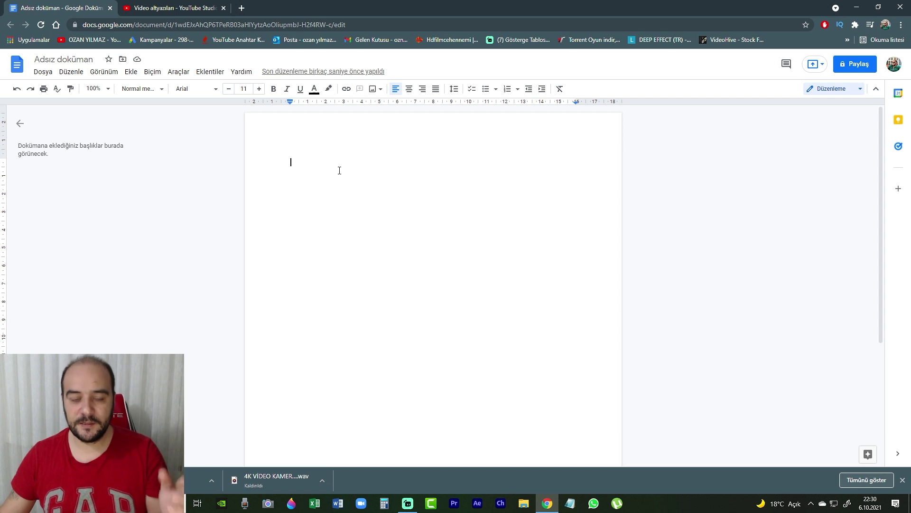
key(ctrl+v)
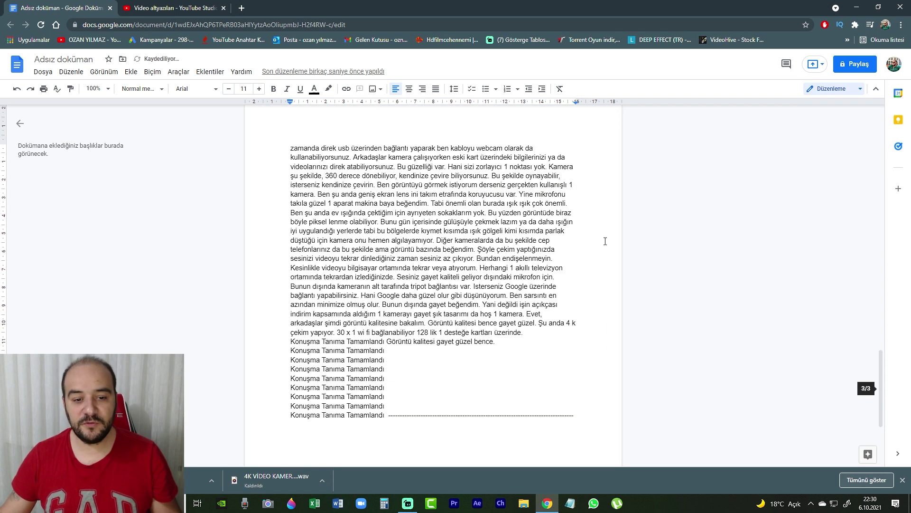
Look through the pasted transcript for repeated "Konuşma Tanıma Tamamlandı" lines and words marked as misspelled.
scroll(617, 269, up, 20)
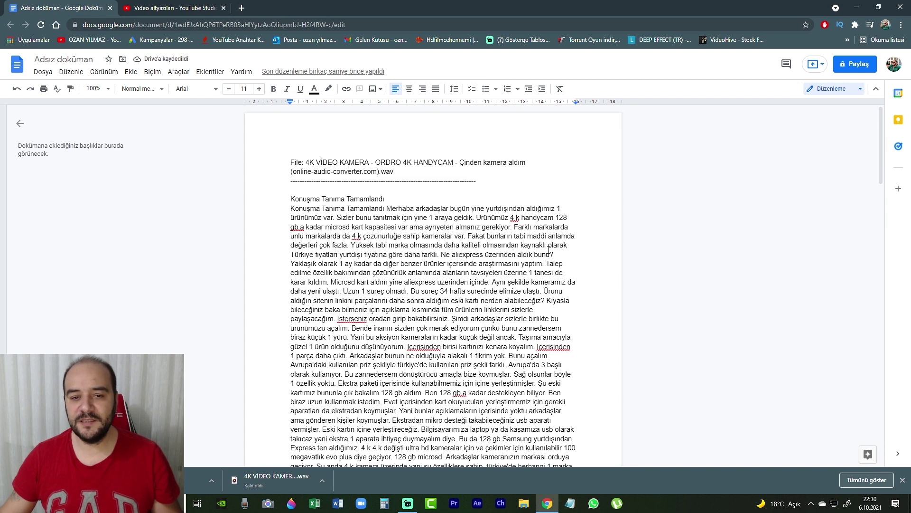
scroll(549, 250, down, 15)
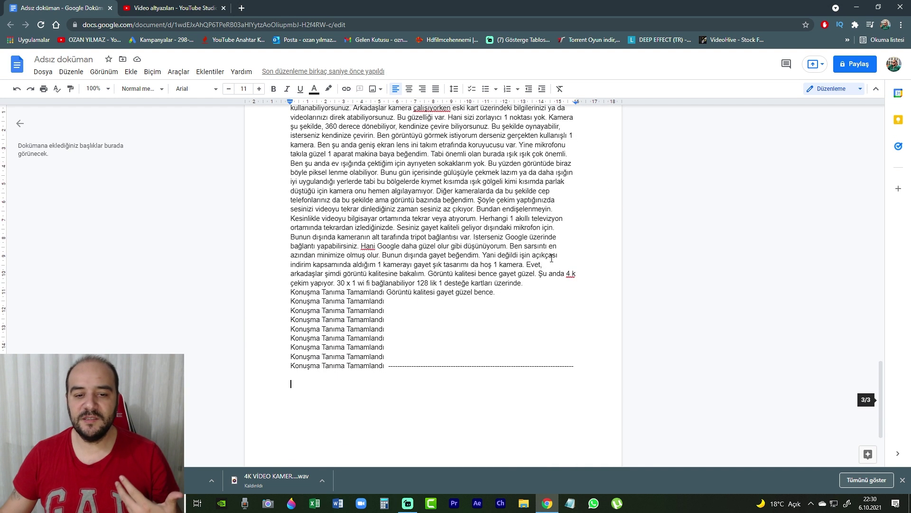
scroll(553, 260, up, 10)
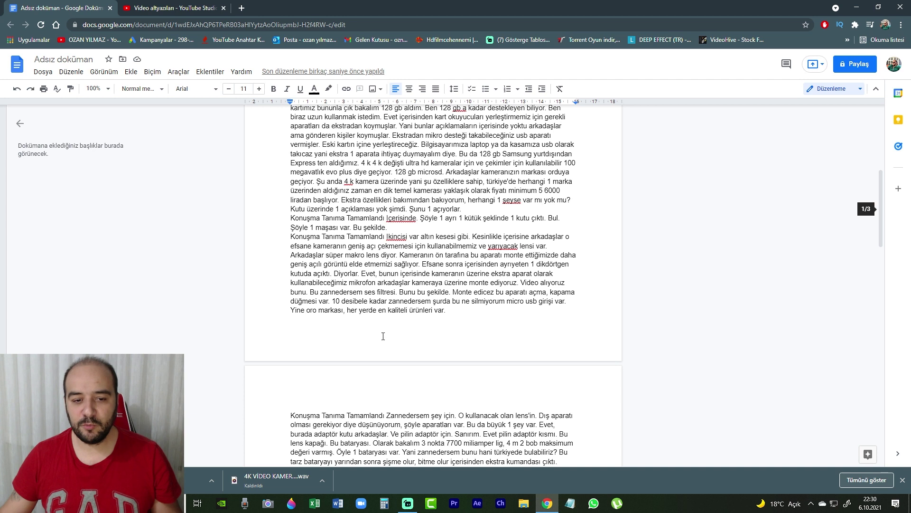
scroll(503, 309, down, 4)
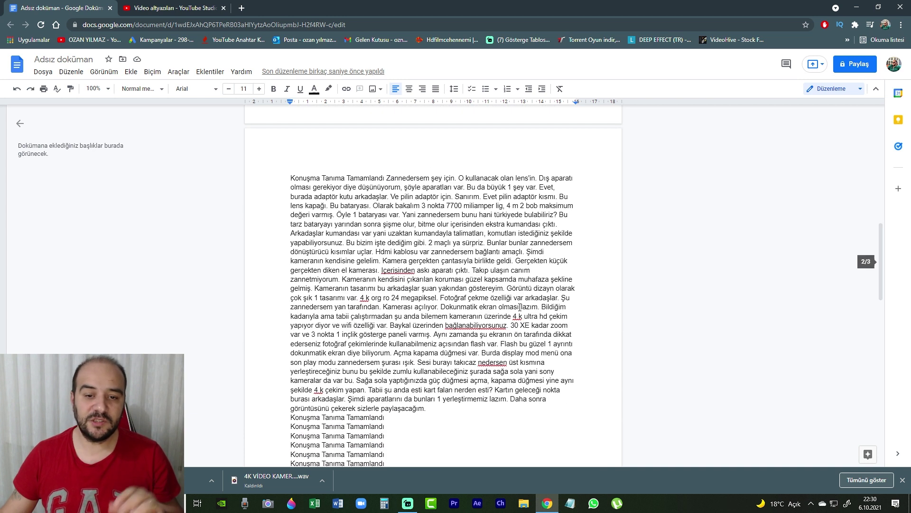
scroll(546, 309, down, 3)
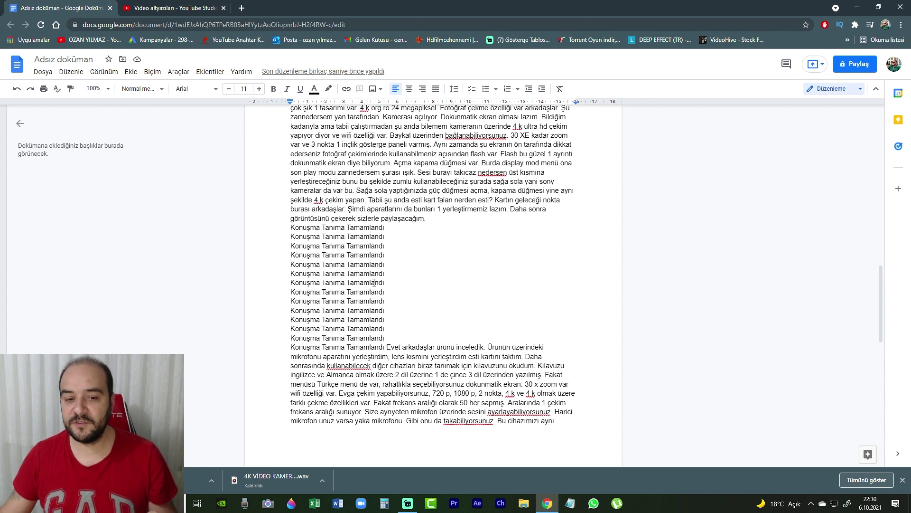
scroll(503, 294, up, 6)
scroll(514, 293, up, 5)
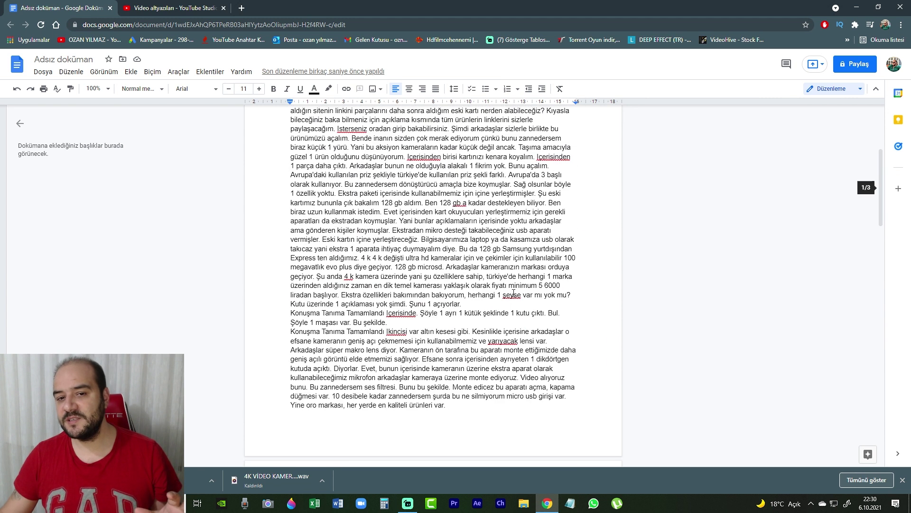
scroll(514, 293, down, 4)
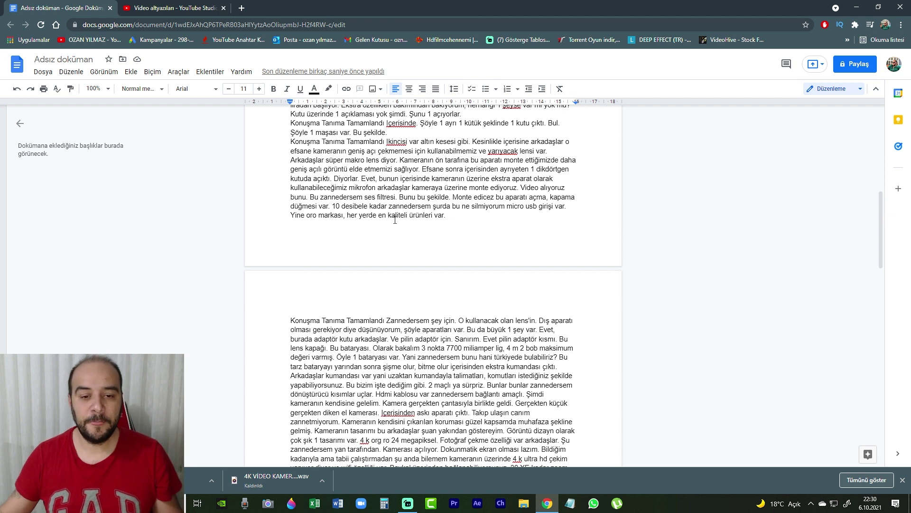
Set up a find-and-replace of "1" with "bir" from the document's start, keeping the dialog clear of the transcript text.
scroll(444, 276, up, 7)
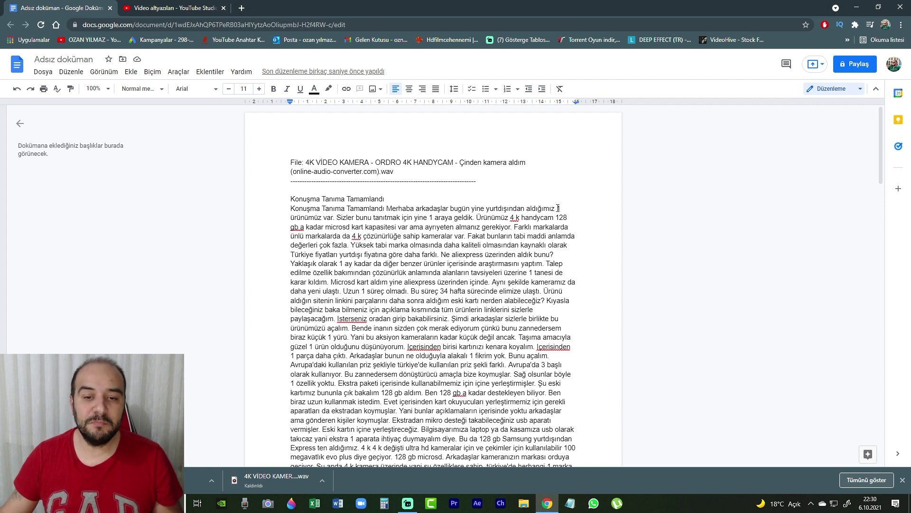
click(70, 72)
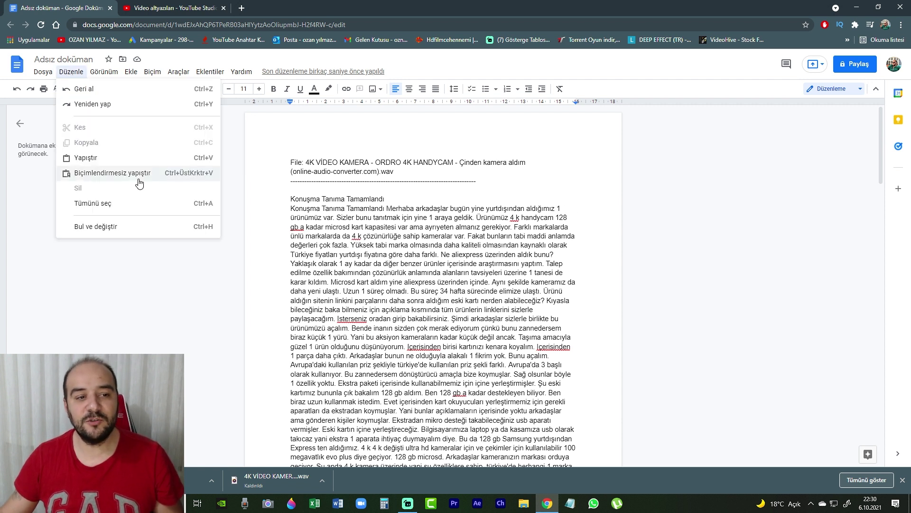
click(100, 227)
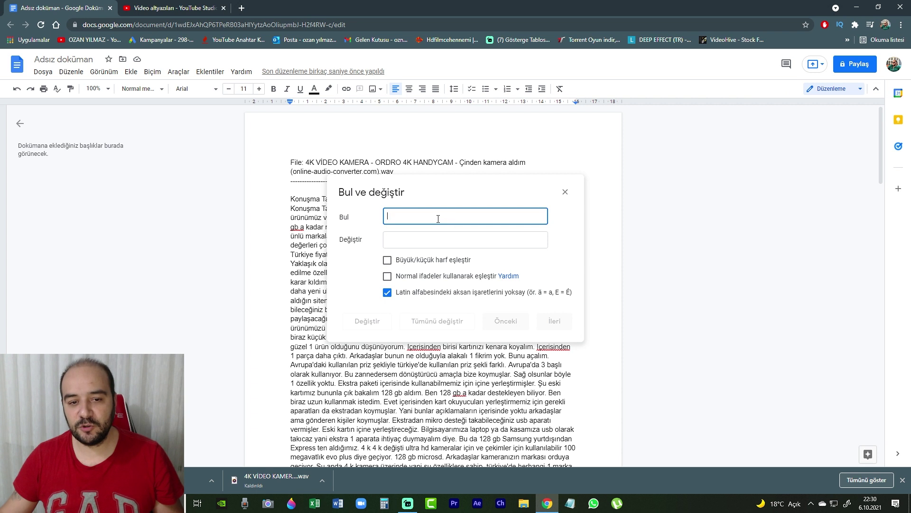
text(1)
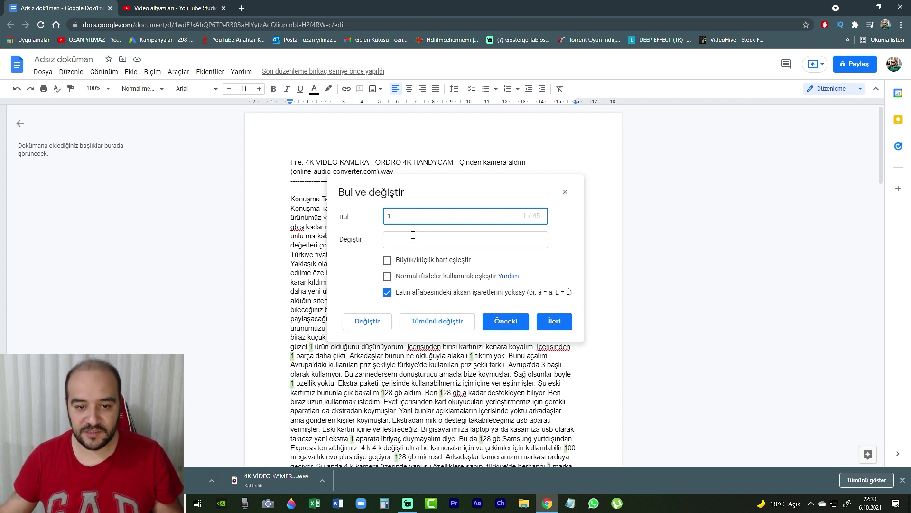
click(412, 240)
click(400, 260)
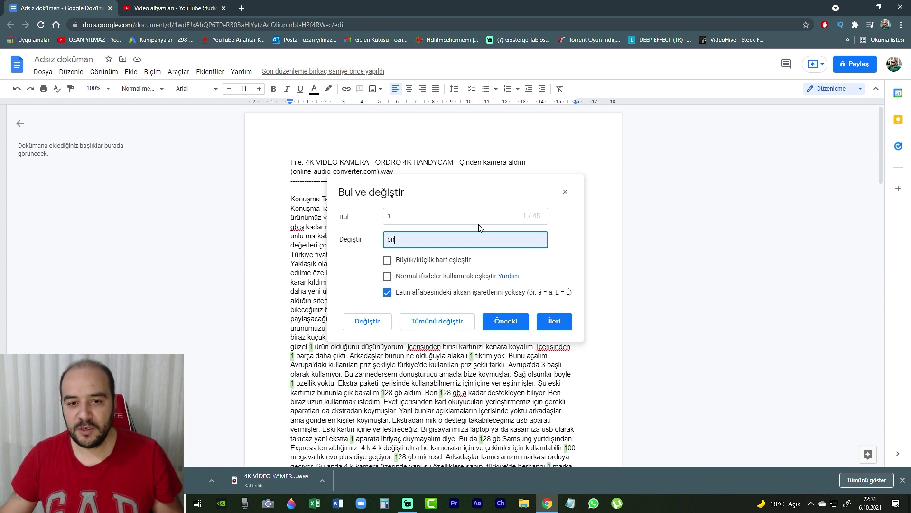
drag(473, 196, 733, 155)
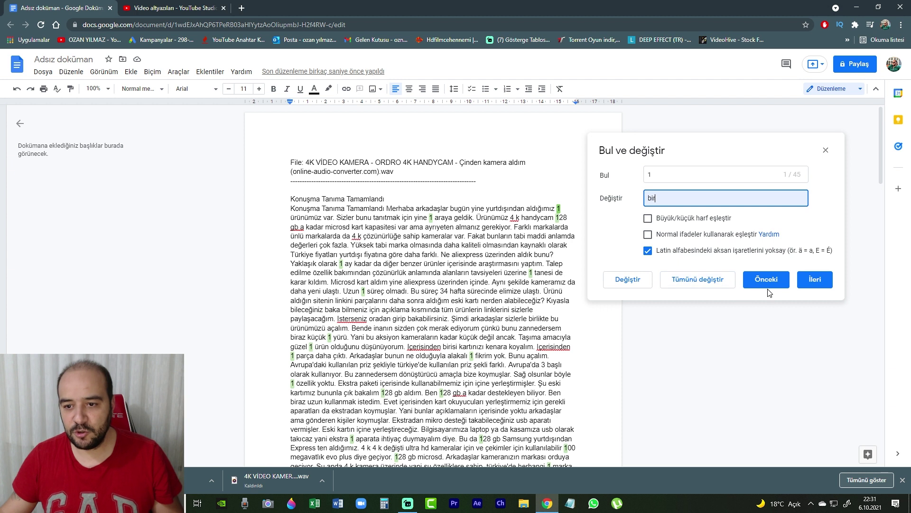
Replace each standalone "1" with "bir" one occurrence at a time, skipping numbers such as 128, and close find-and-replace.
click(629, 284)
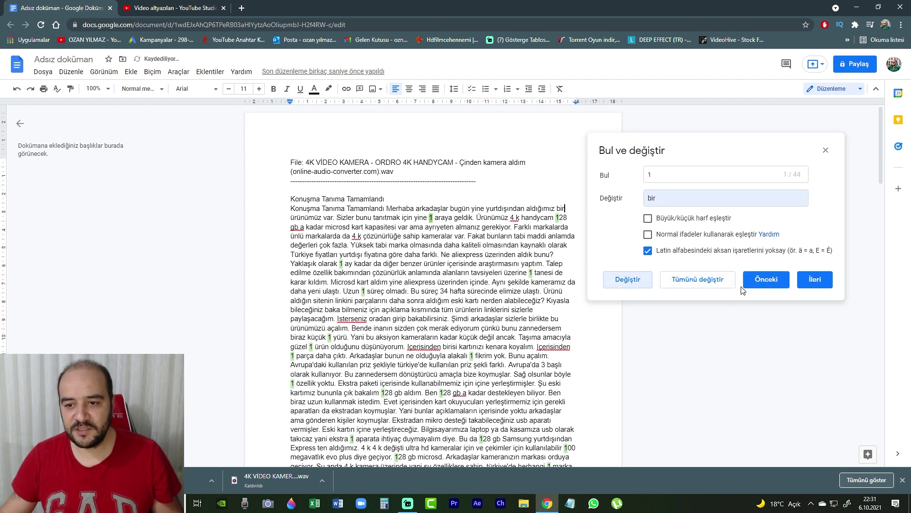
click(633, 285)
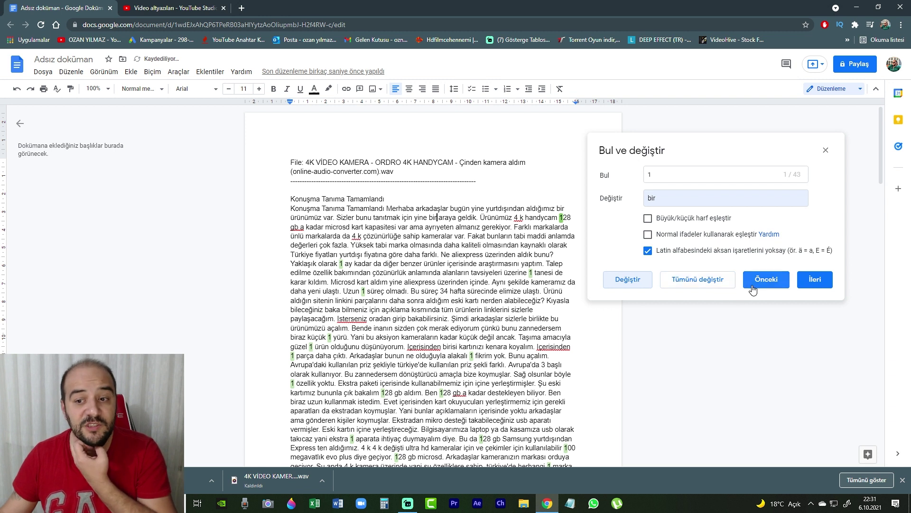
click(817, 284)
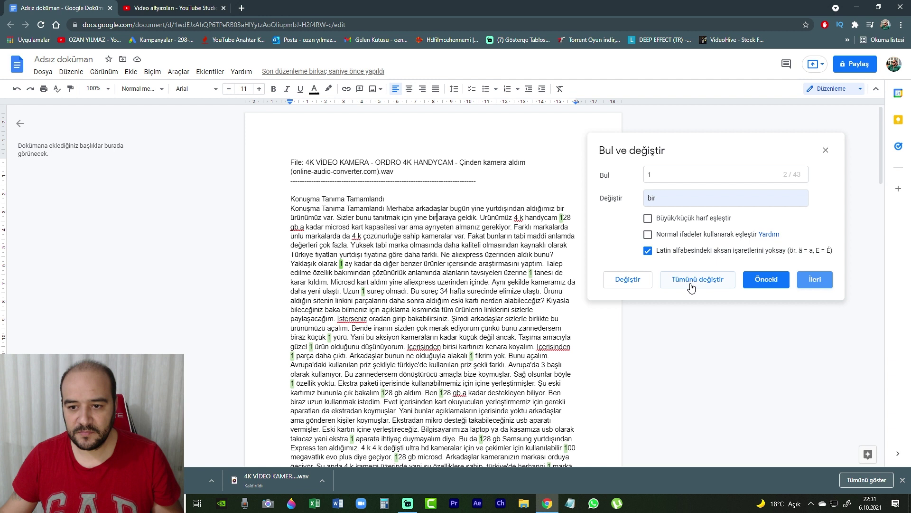
click(637, 284)
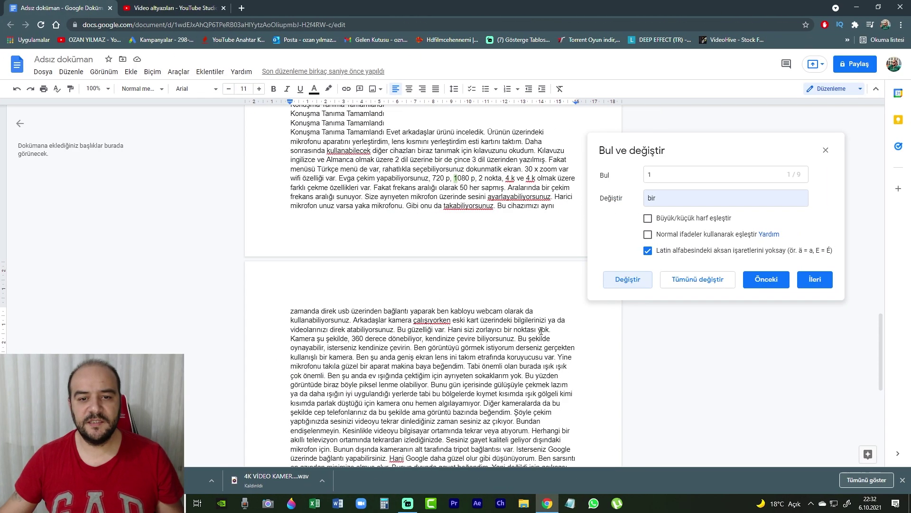
scroll(753, 339, up, 5)
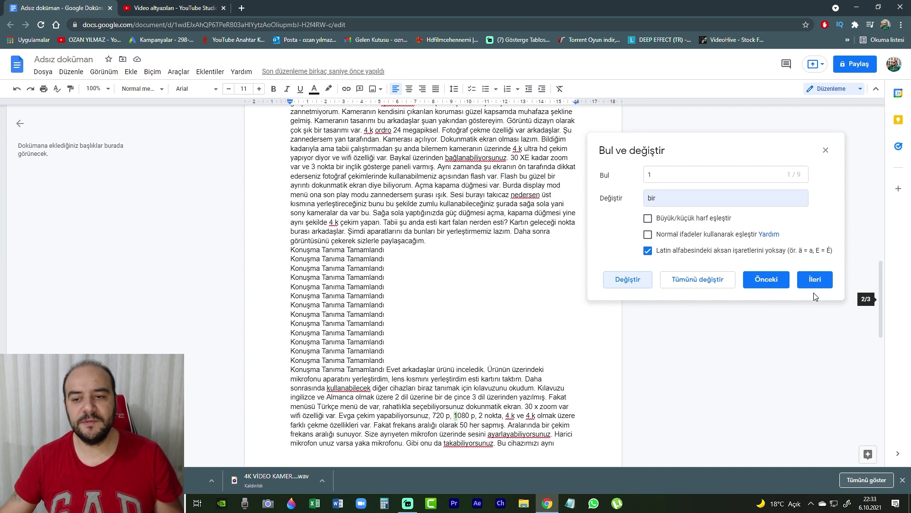
click(826, 150)
Delete the file name heading and dashed line at the start of the document and select all the remaining text.
scroll(363, 323, up, 6)
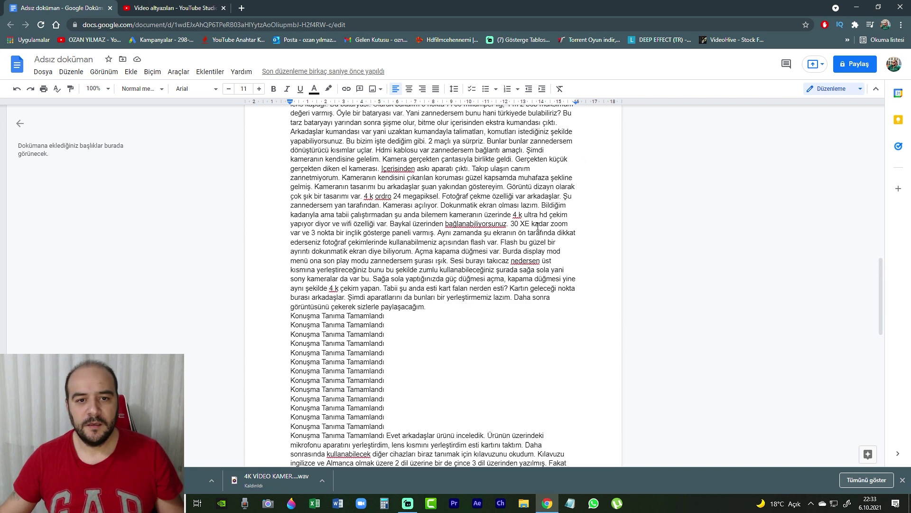
scroll(455, 209, up, 15)
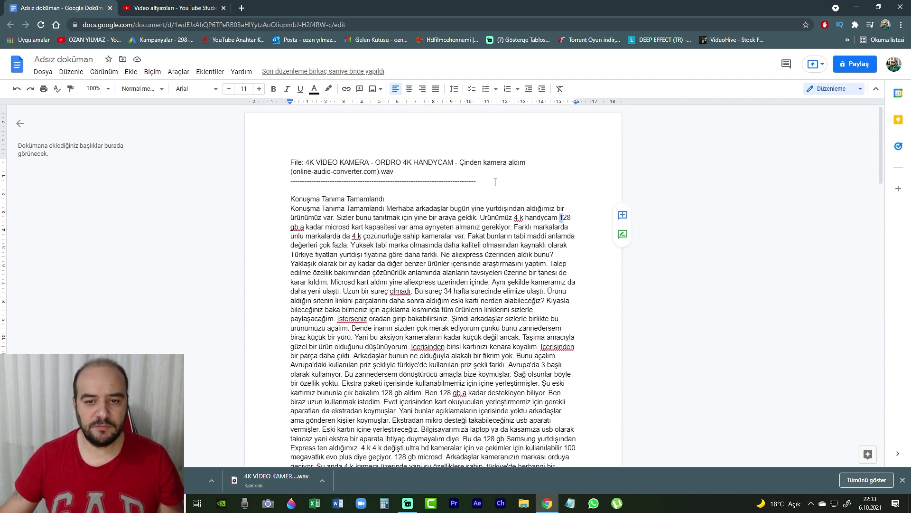
drag(486, 185, 284, 151)
key(BackSpace)
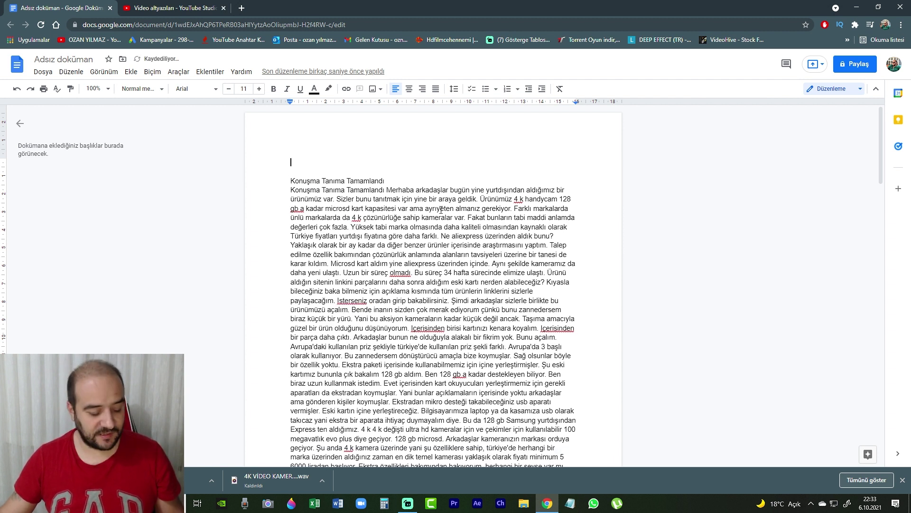
key(ctrl+a)
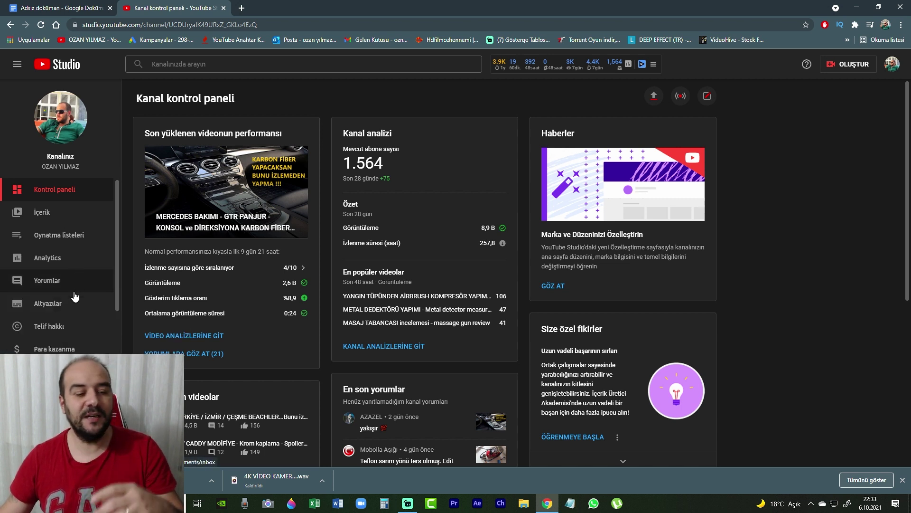
Replace the open YouTube Studio tab with a fresh one showing the channel's content, reached from youtube.com through the channel's own page.
click(61, 308)
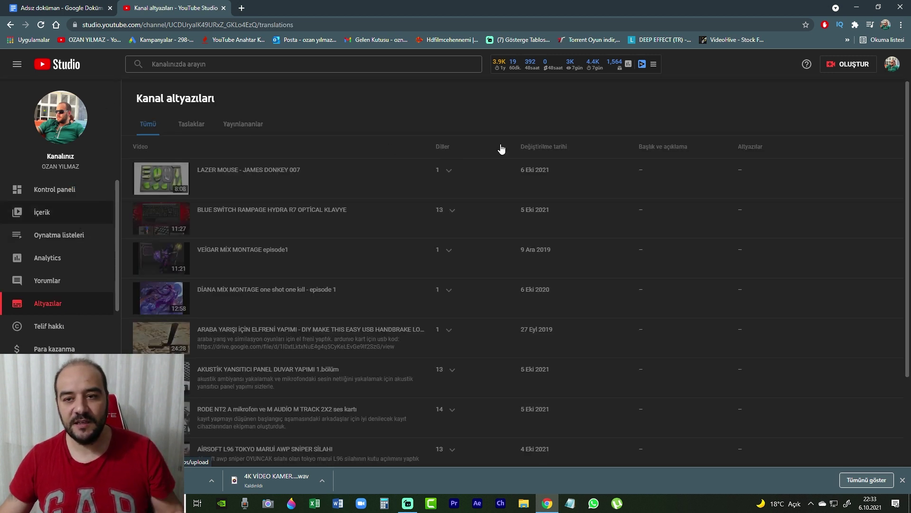
click(224, 8)
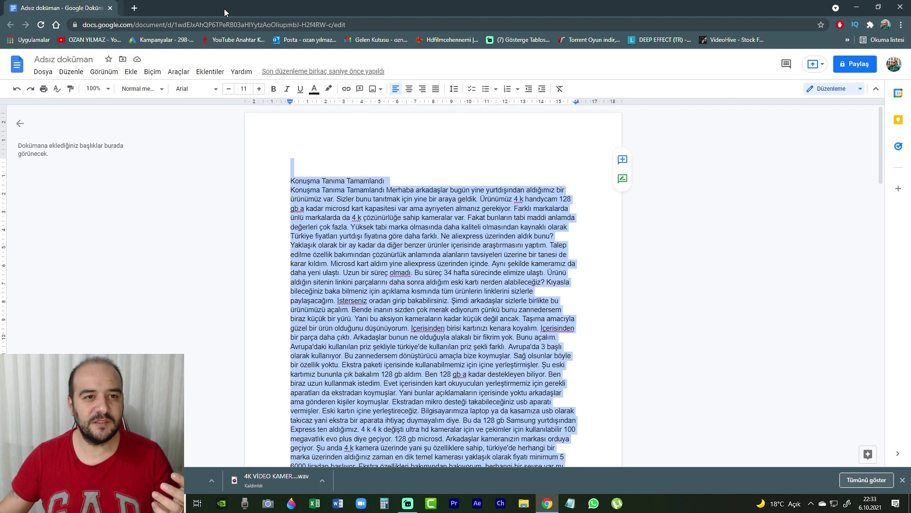
click(128, 8)
text(youtube.com)
key(Return)
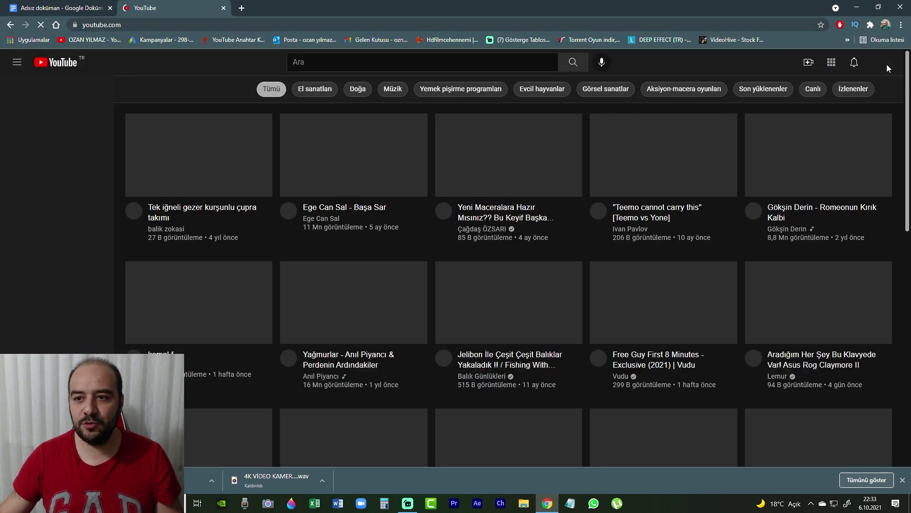
click(885, 63)
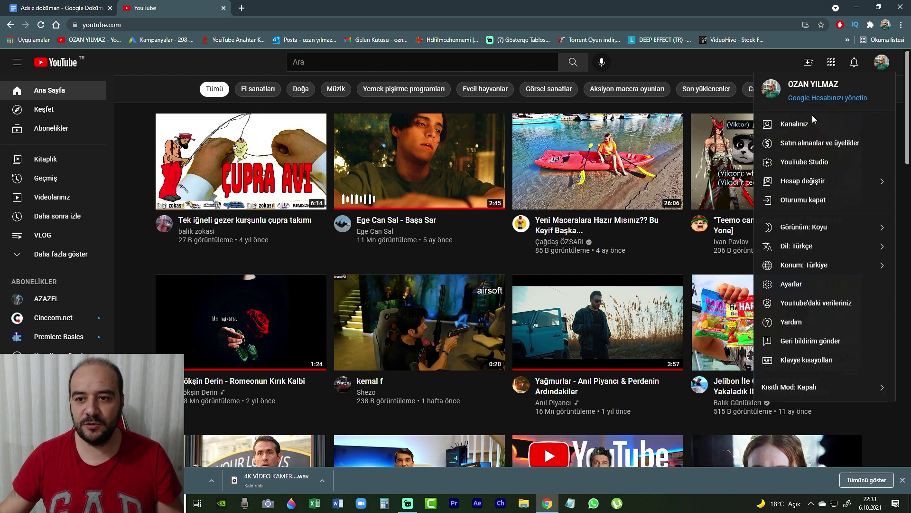
click(812, 120)
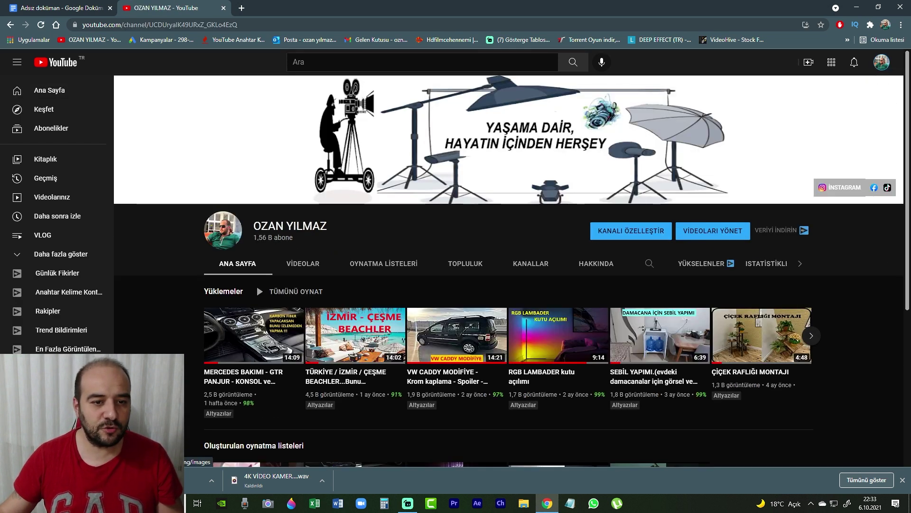
click(713, 231)
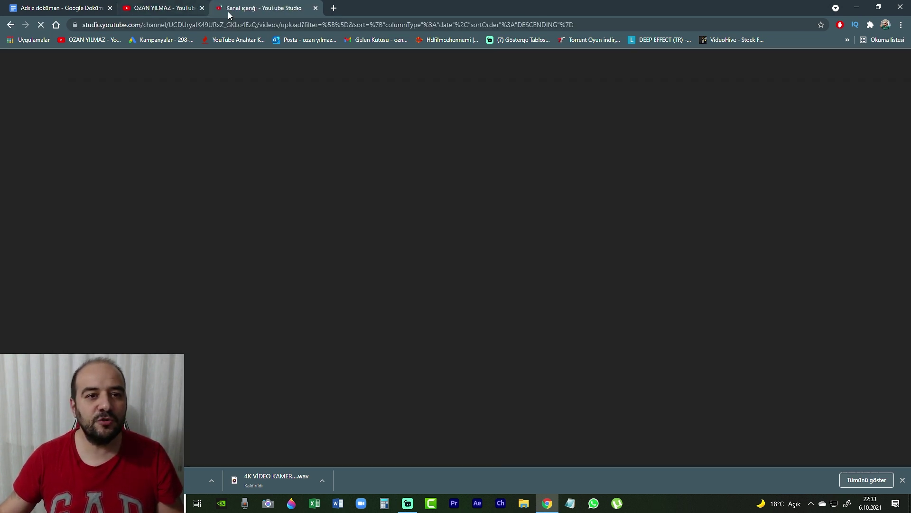
click(201, 8)
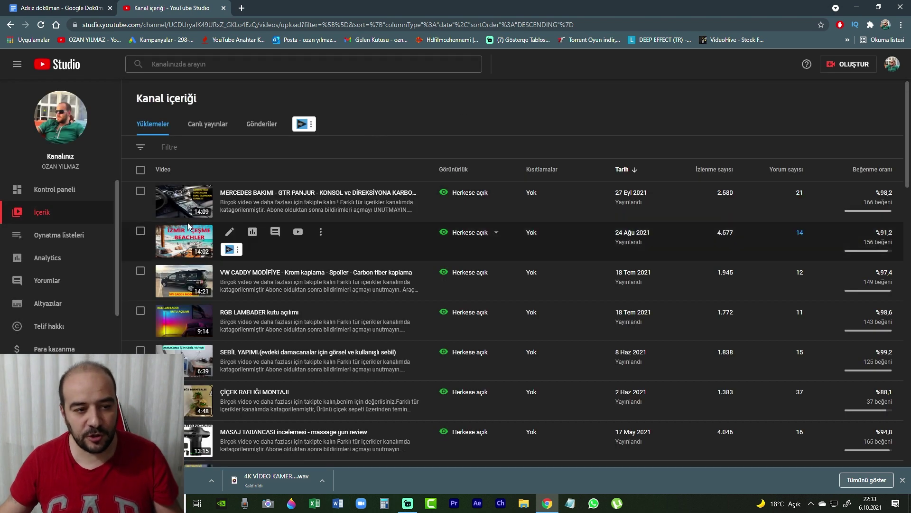
Find the video "4K VİDEO KAMERA - ORDRO 4K HANDYCAM - Çinden kamera aldım" in the channel's subtitle list and open its subtitles page.
click(64, 305)
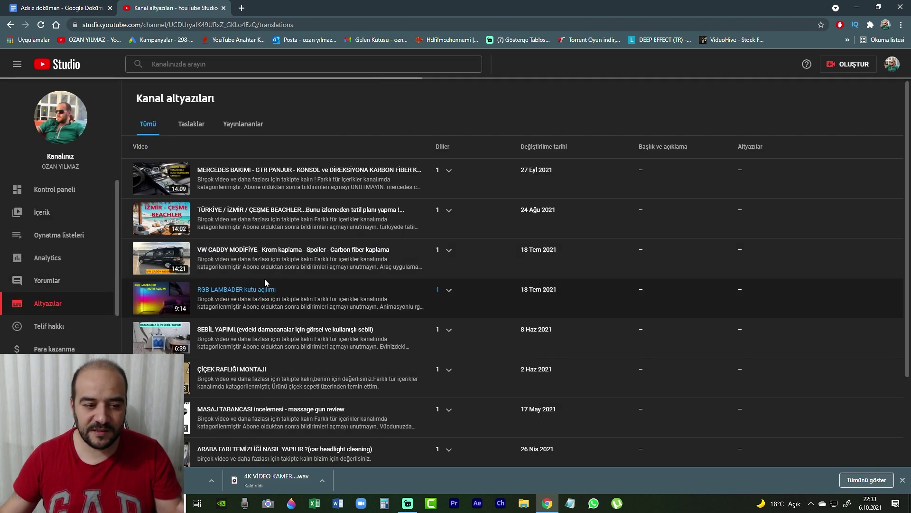
scroll(417, 280, down, 3)
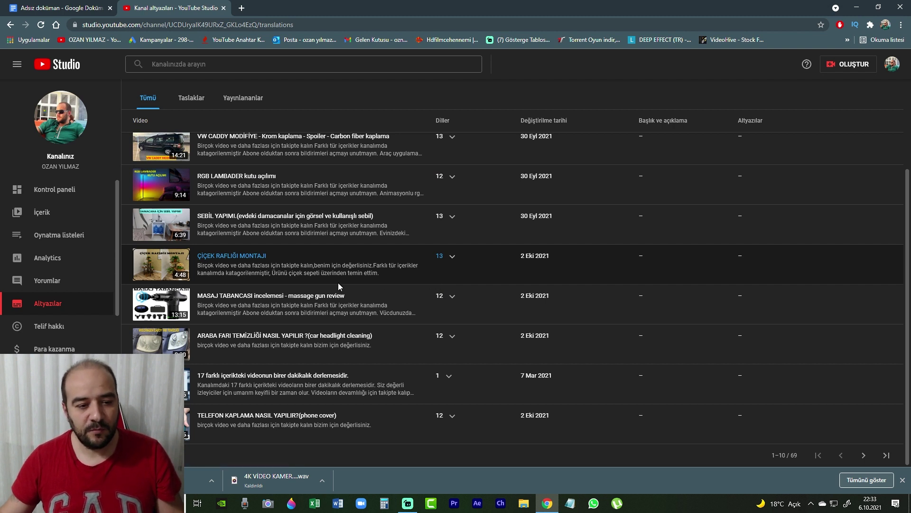
click(864, 455)
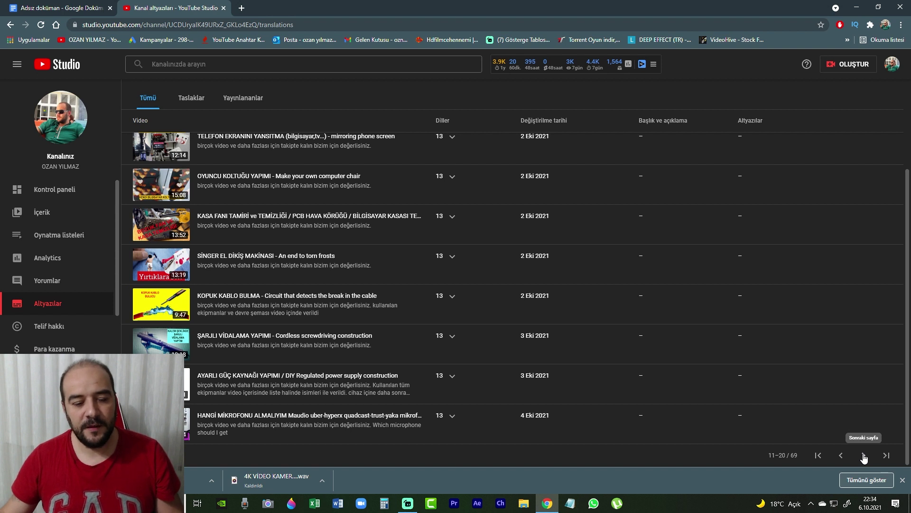
click(864, 455)
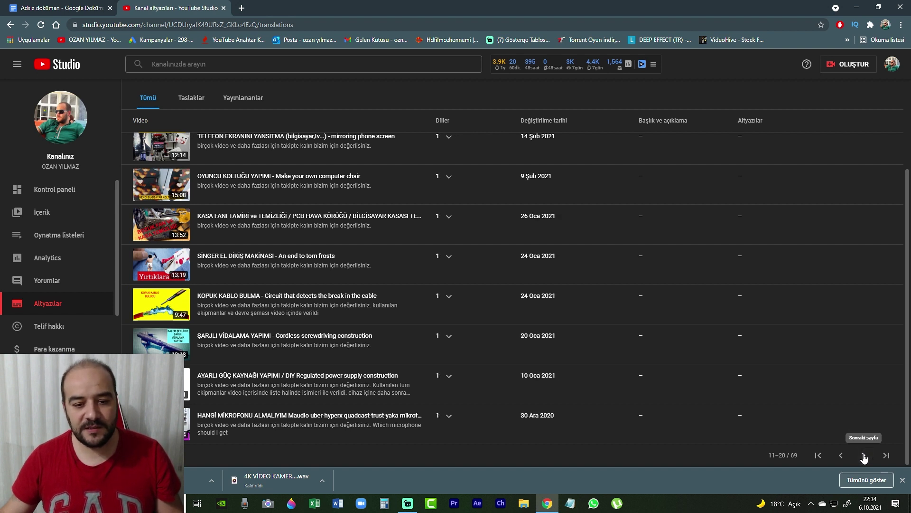
click(864, 456)
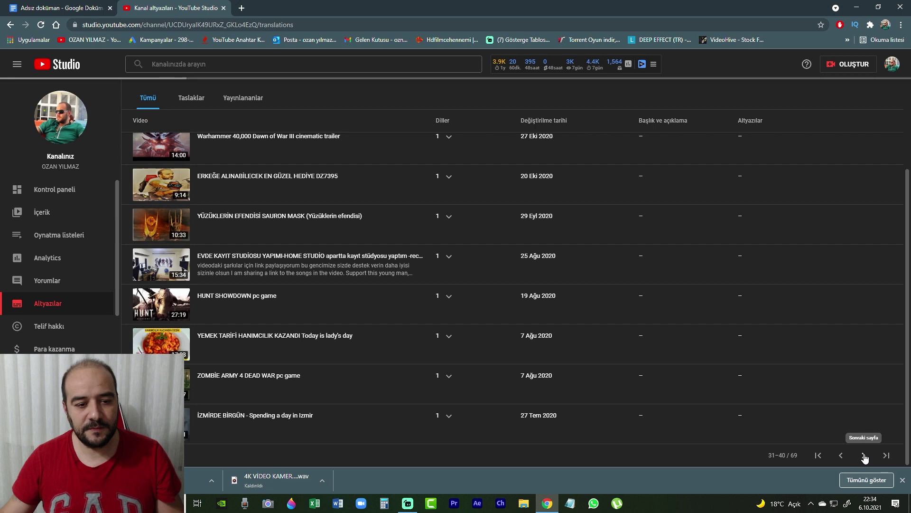
click(864, 456)
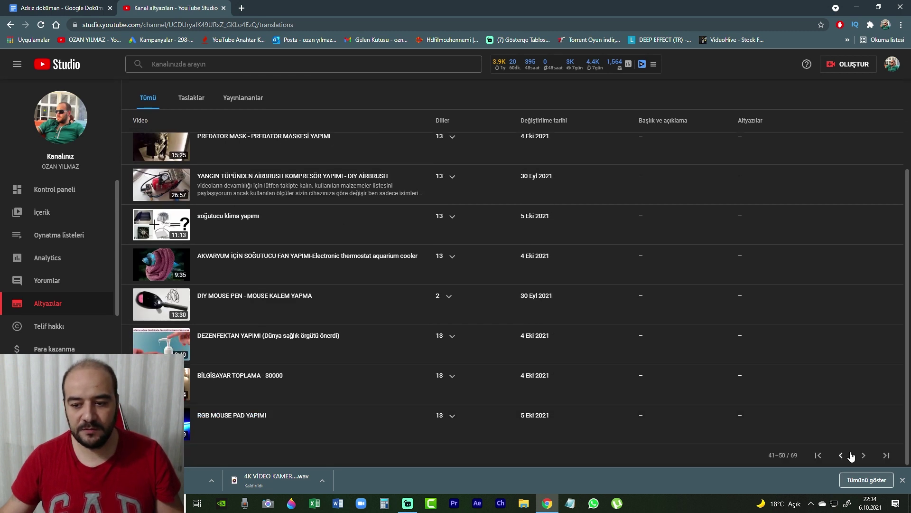
click(864, 455)
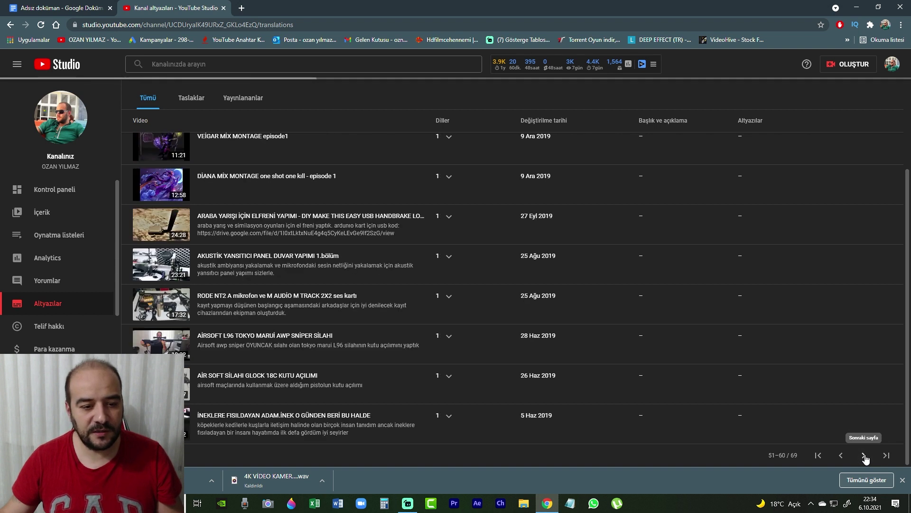
scroll(563, 382, up, 3)
scroll(574, 368, down, 3)
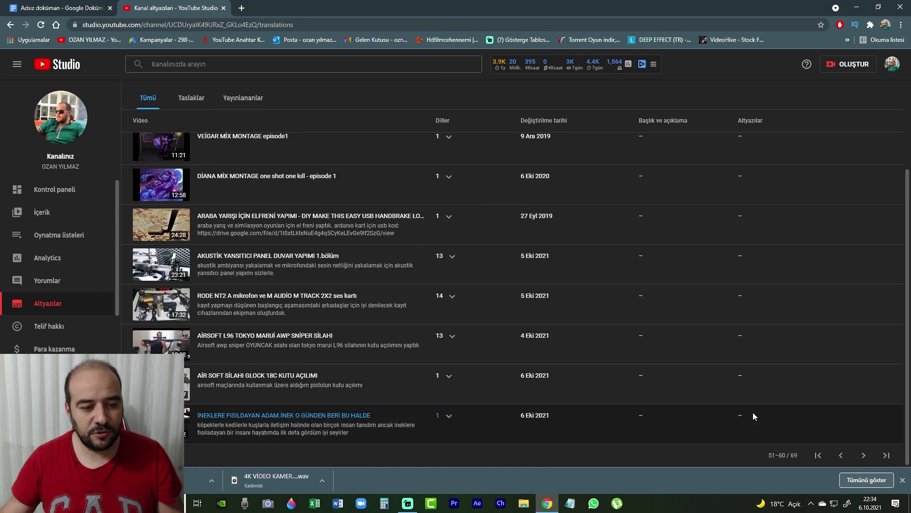
click(864, 455)
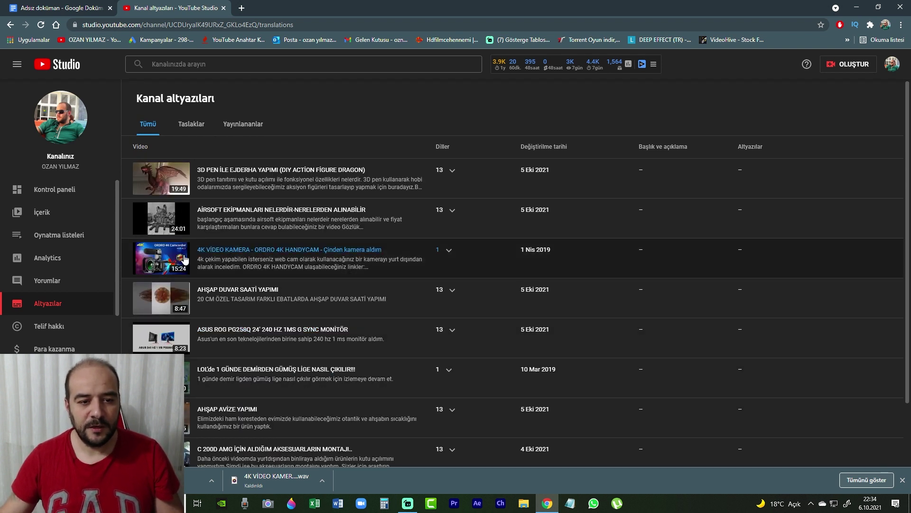
click(271, 250)
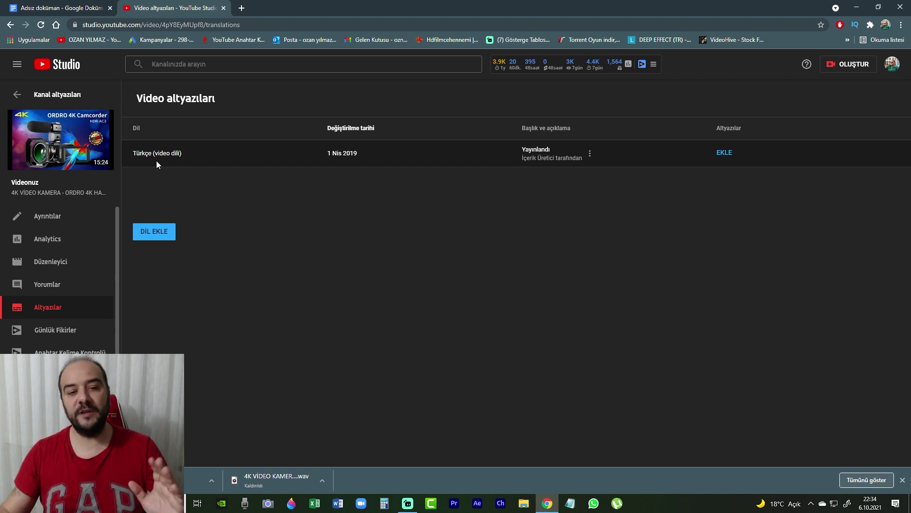
Review the methods for adding Turkish subtitles without adding any, and open the video's details page.
click(725, 153)
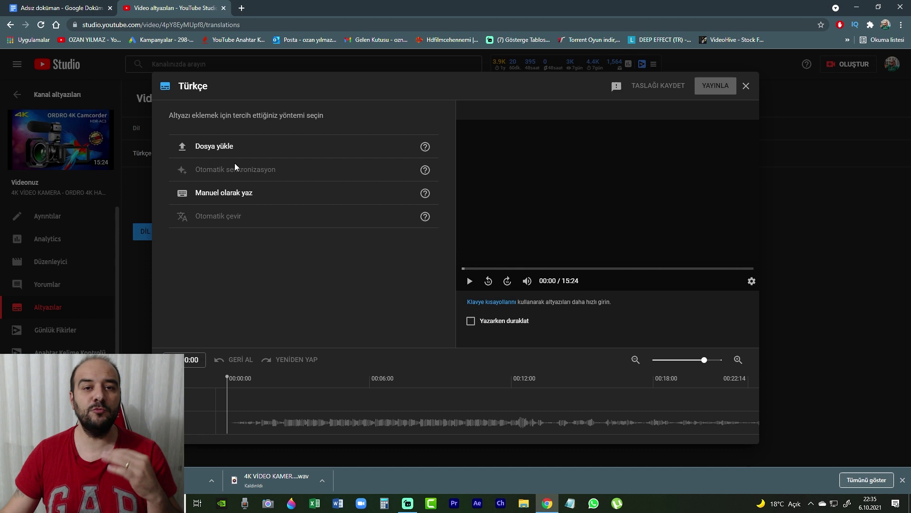
click(746, 87)
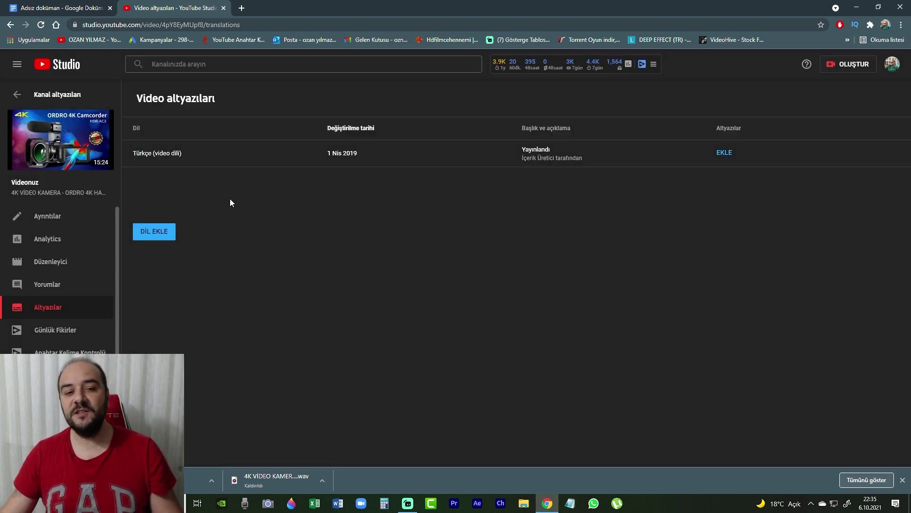
click(50, 218)
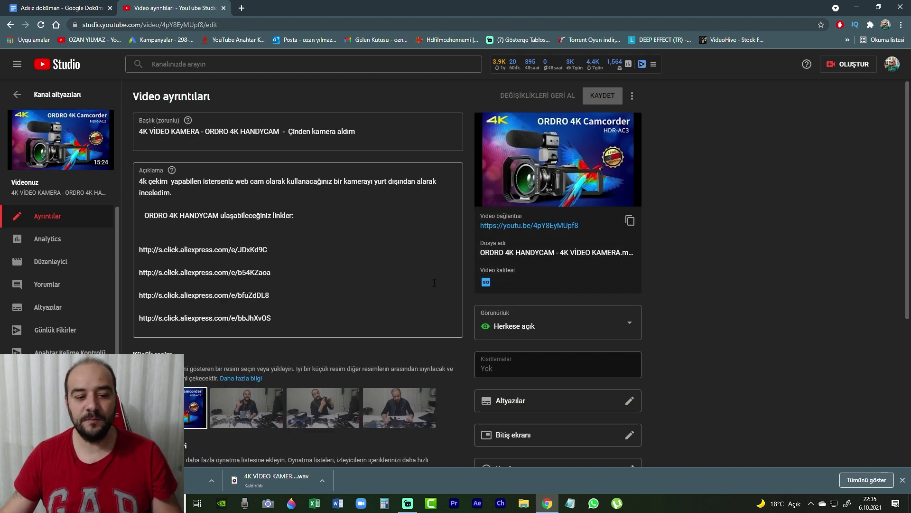
Set the video's language to İngilizce in its language and caption certification settings and save the change.
scroll(434, 283, down, 5)
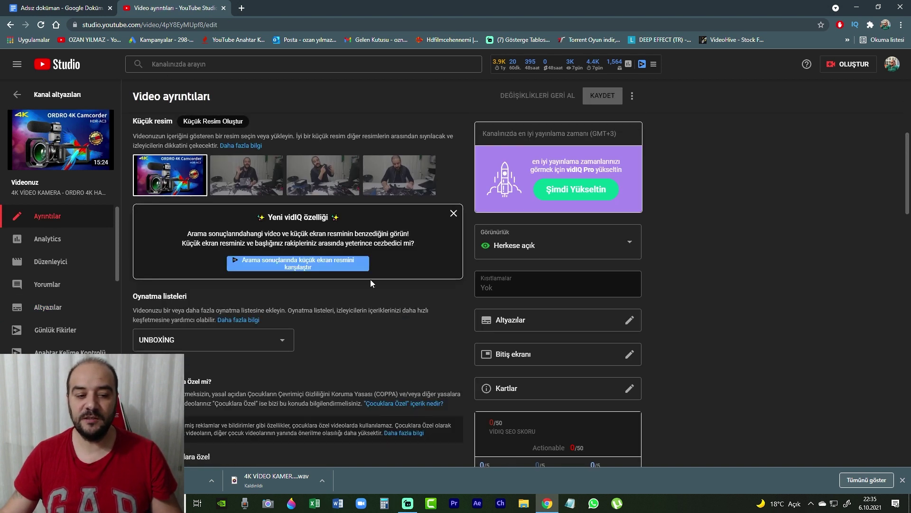
scroll(371, 280, down, 10)
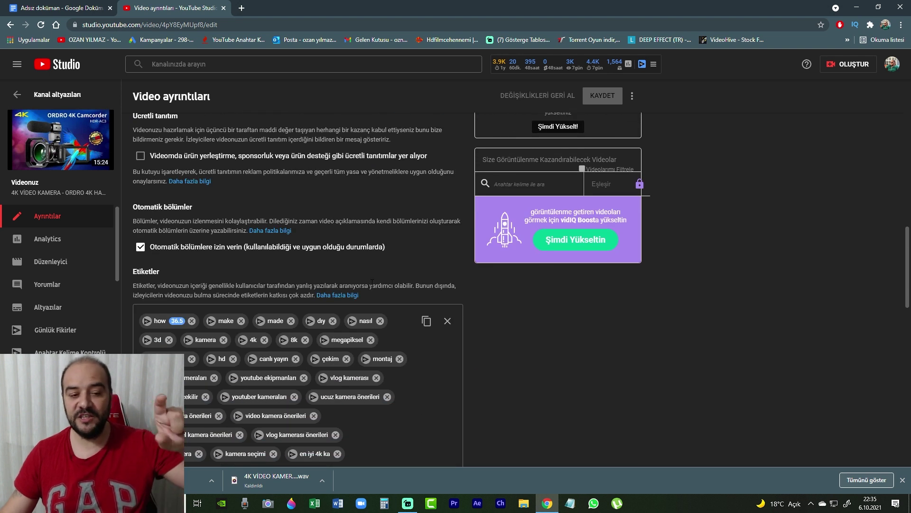
scroll(371, 282, down, 4)
scroll(372, 283, down, 1)
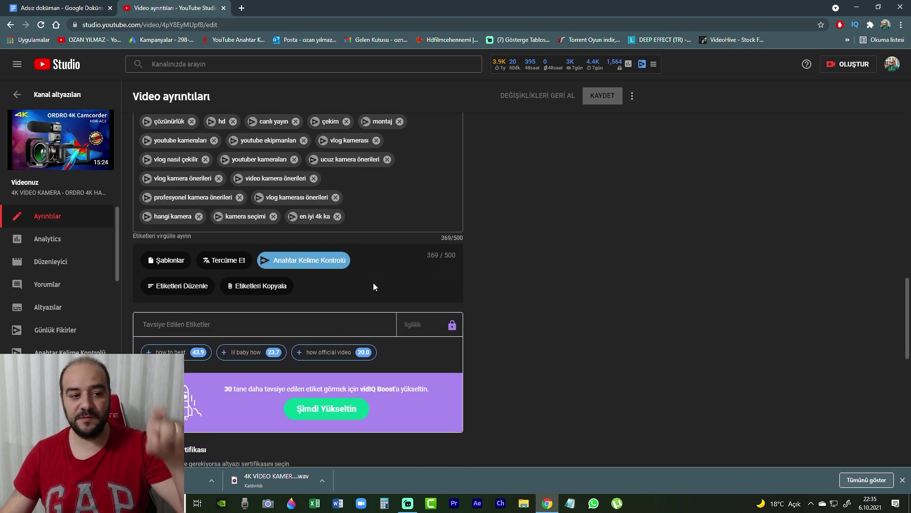
scroll(373, 283, down, 3)
scroll(375, 285, down, 1)
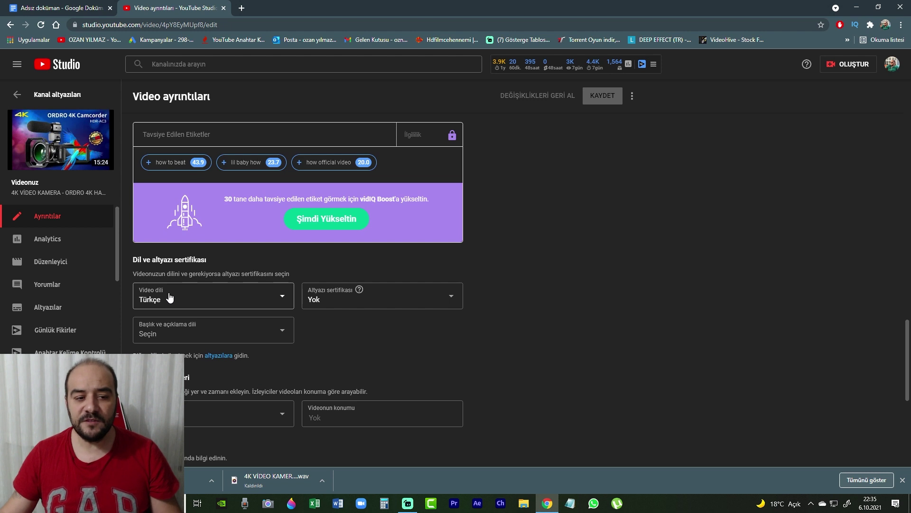
click(203, 299)
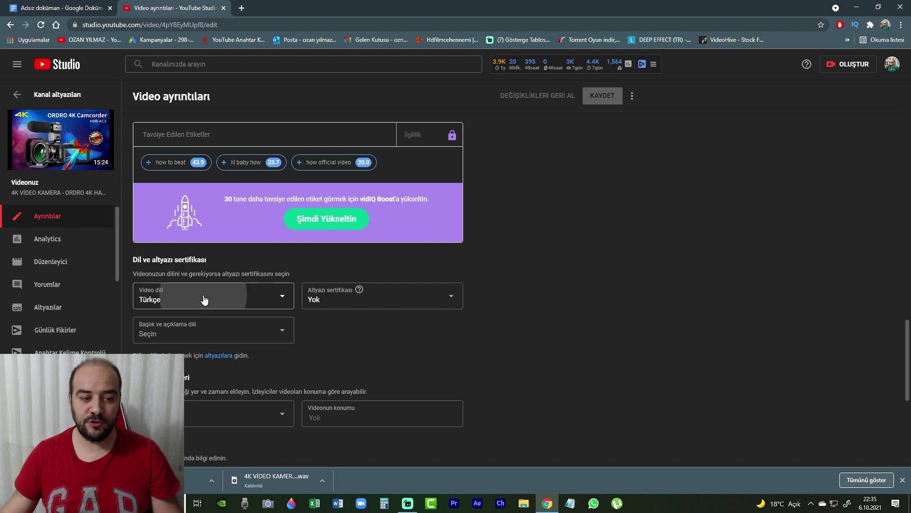
scroll(184, 204, up, 15)
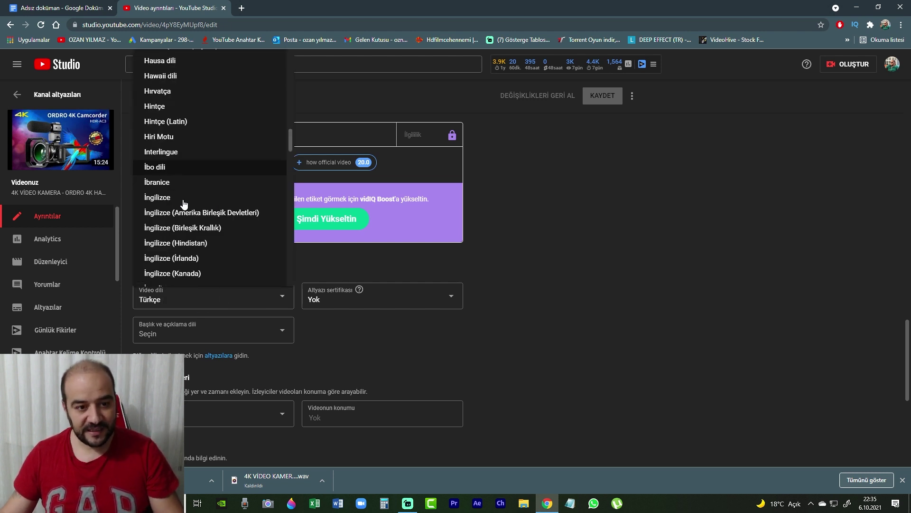
click(162, 196)
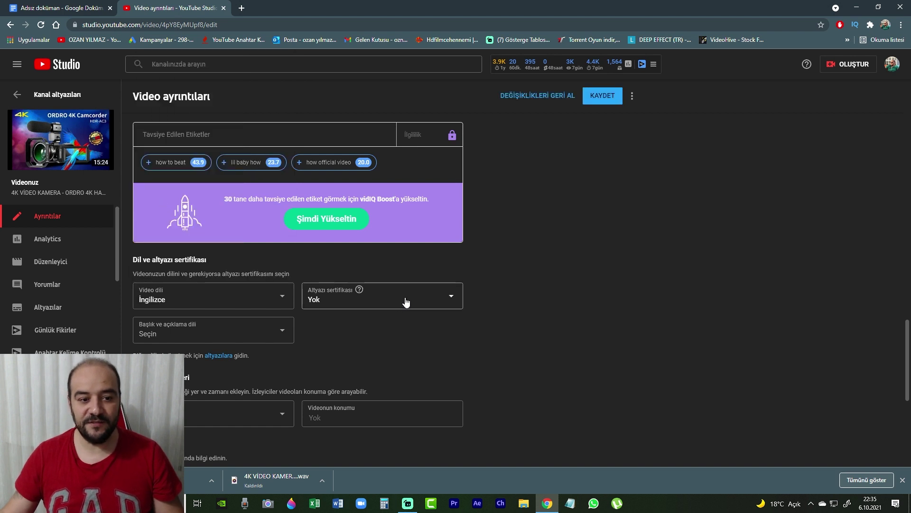
click(603, 96)
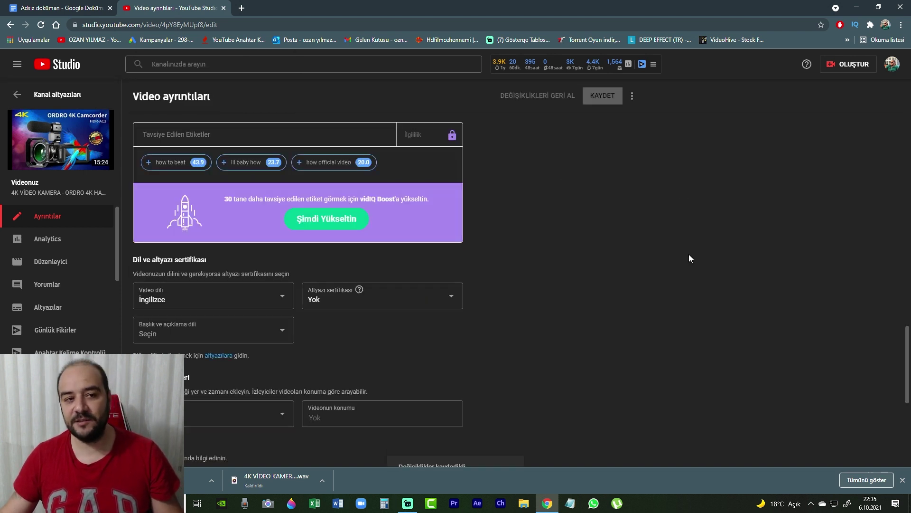
Add subtitles for the video's English language using automatic synchronization and paste in the copied transcript.
click(45, 315)
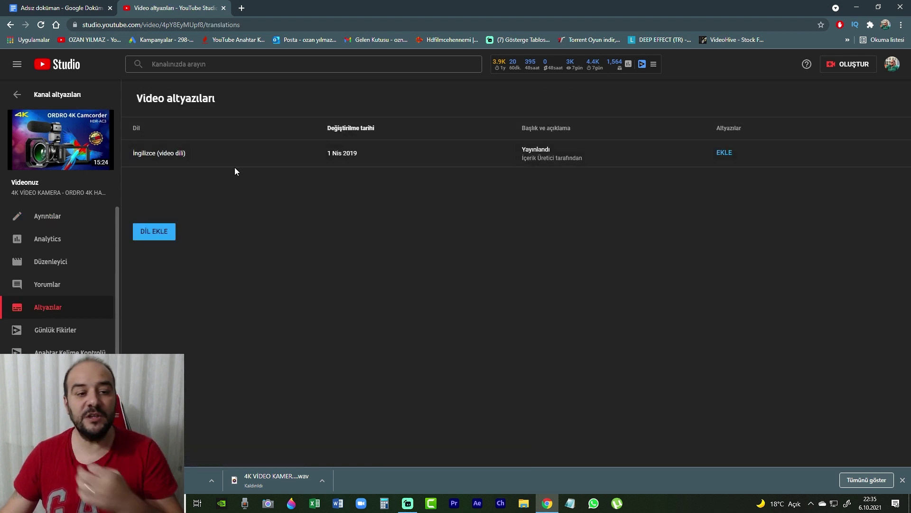
click(724, 152)
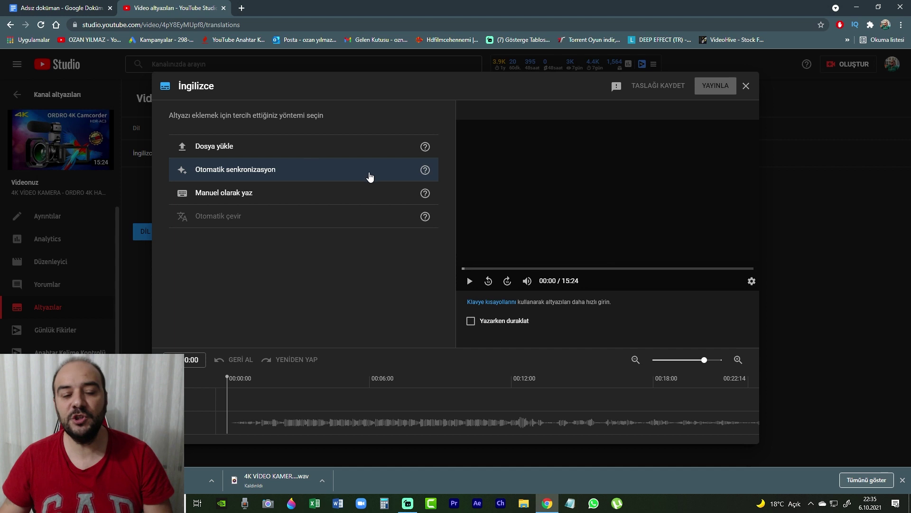
click(237, 172)
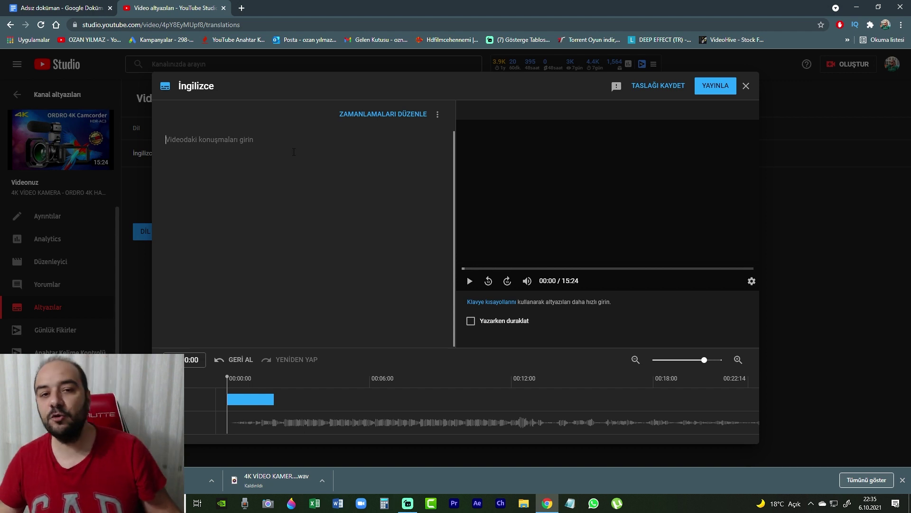
right_click(216, 143)
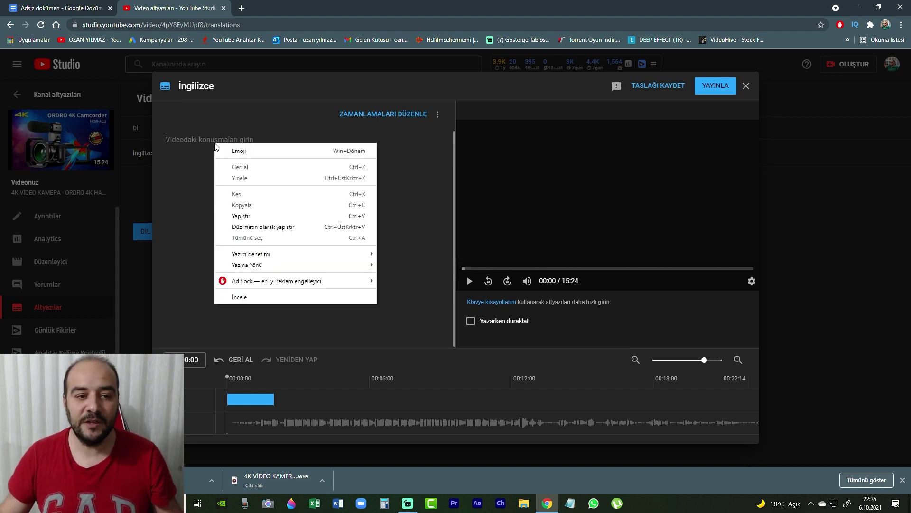
click(246, 218)
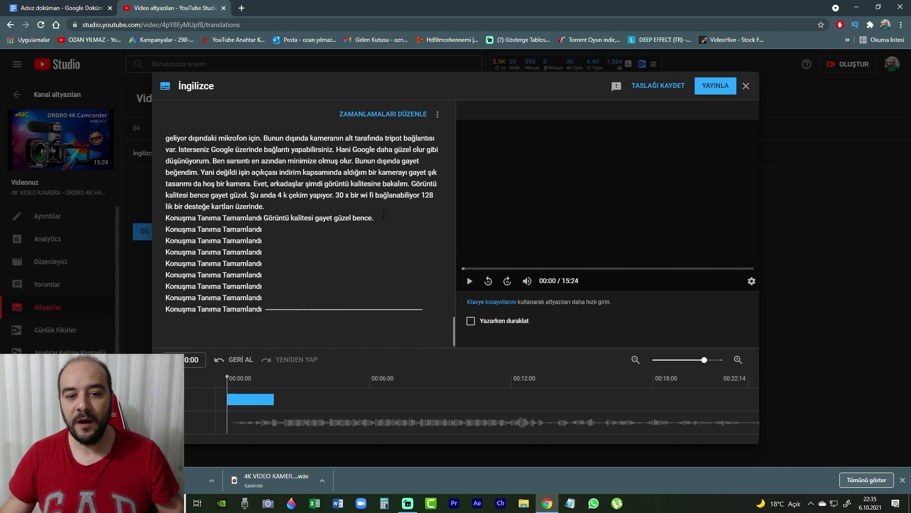
Check the pasted transcript back to its beginning, save it as a draft and publish the subtitles.
scroll(386, 211, up, 15)
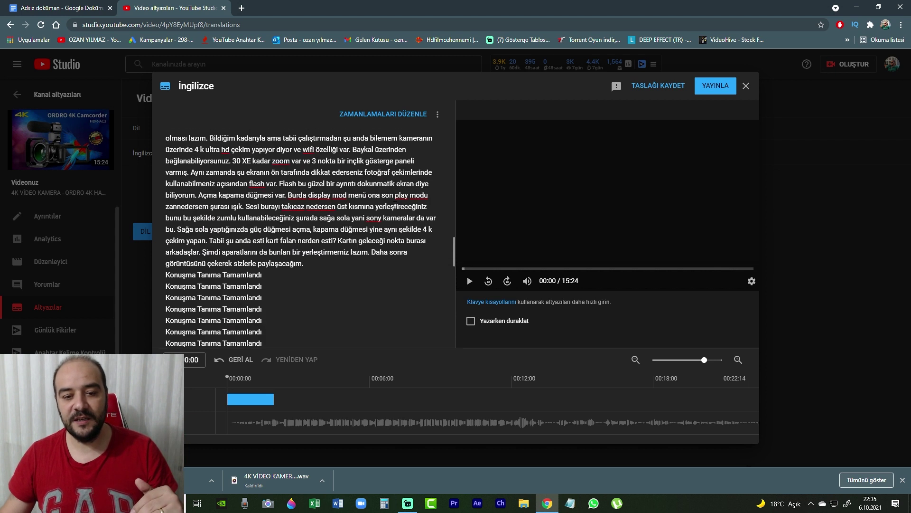
scroll(402, 200, up, 2)
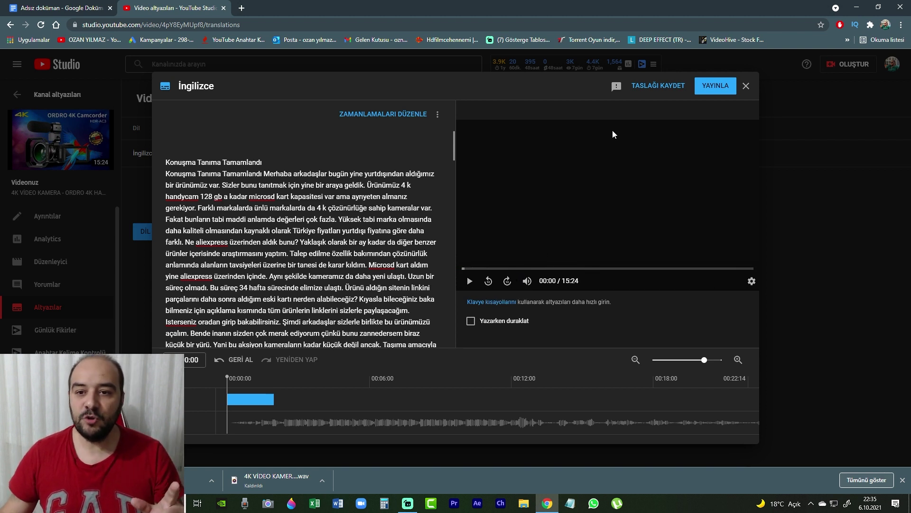
click(656, 87)
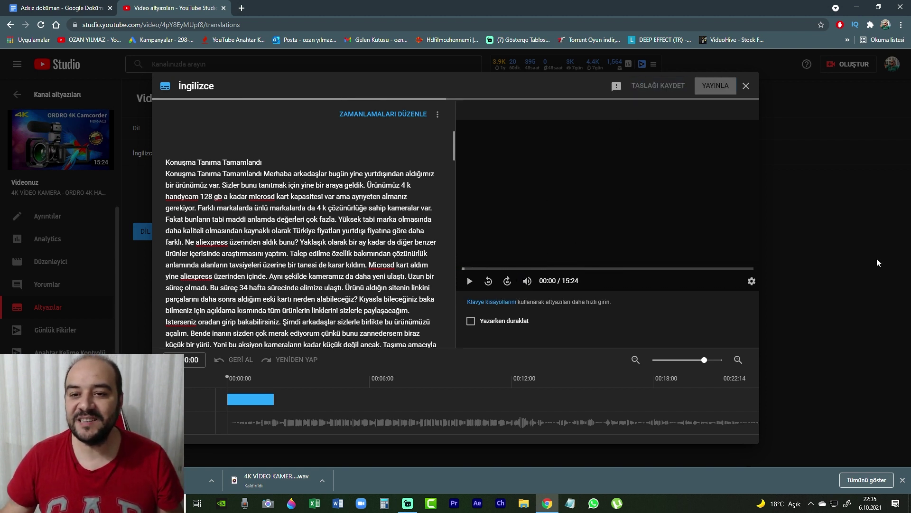
click(713, 87)
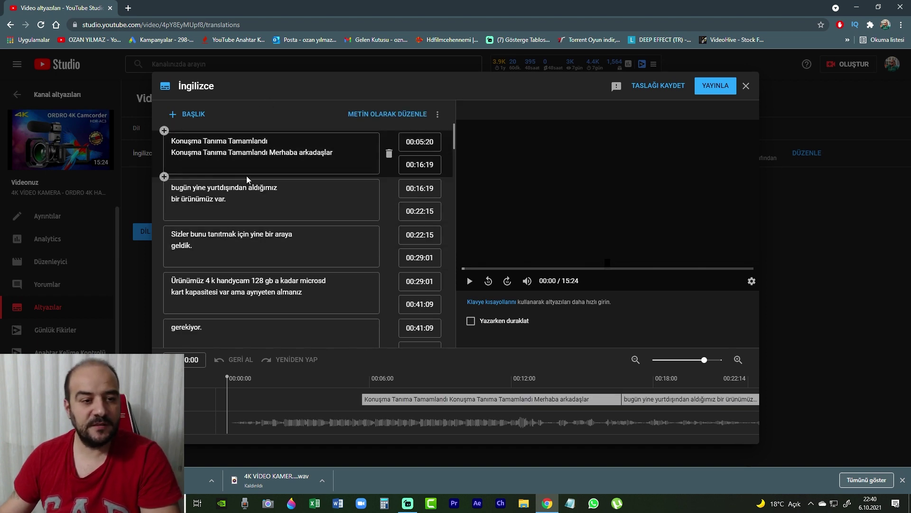
Play the video's opening to check the first caption against the speech, pausing at about 00:12:10.
click(469, 283)
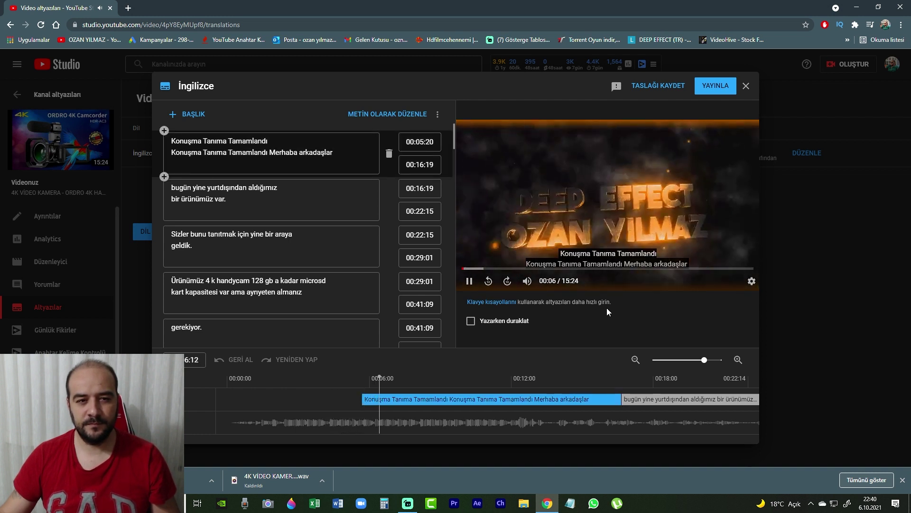
key(shift+space)
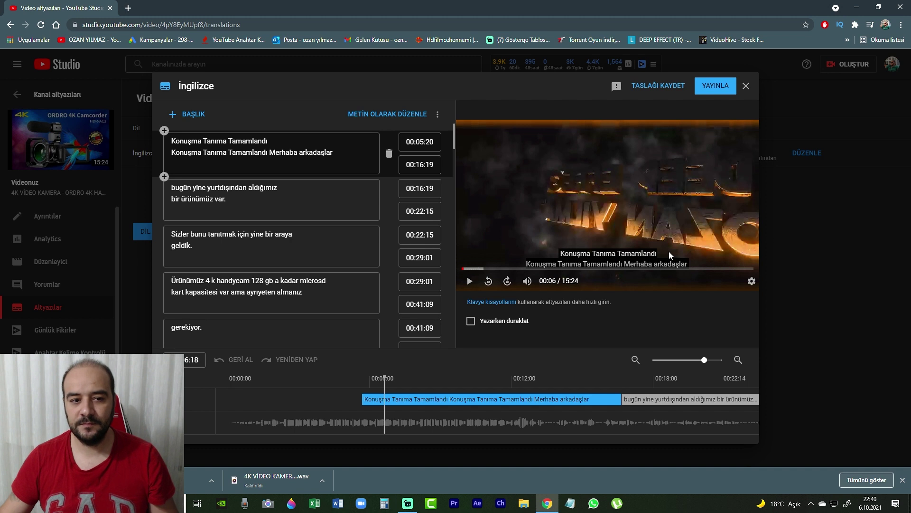
click(670, 255)
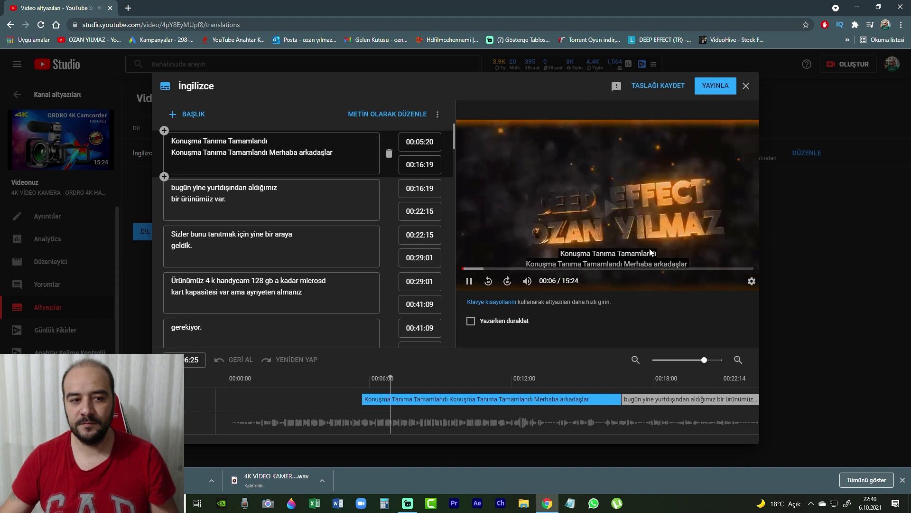
click(580, 215)
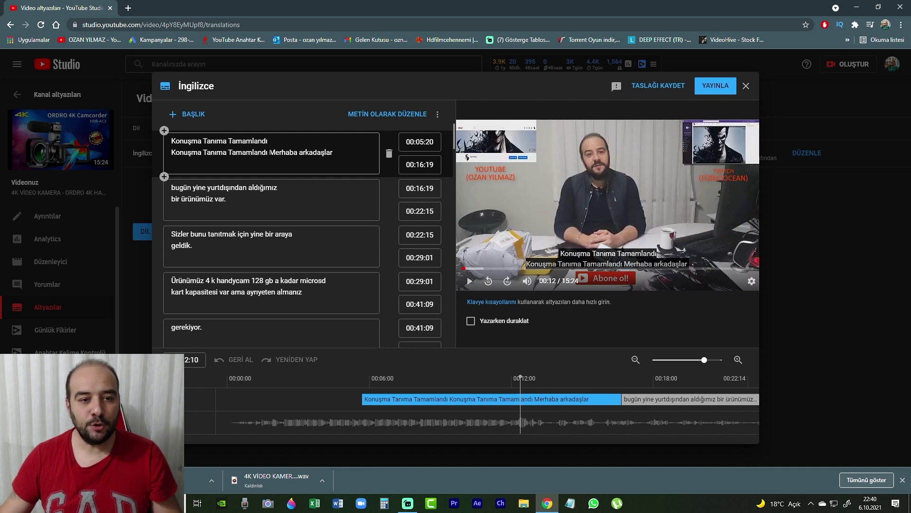
Move "Merhaba arkadaşlar" from the first caption to the start of the second, and delete the first caption.
drag(270, 151, 340, 156)
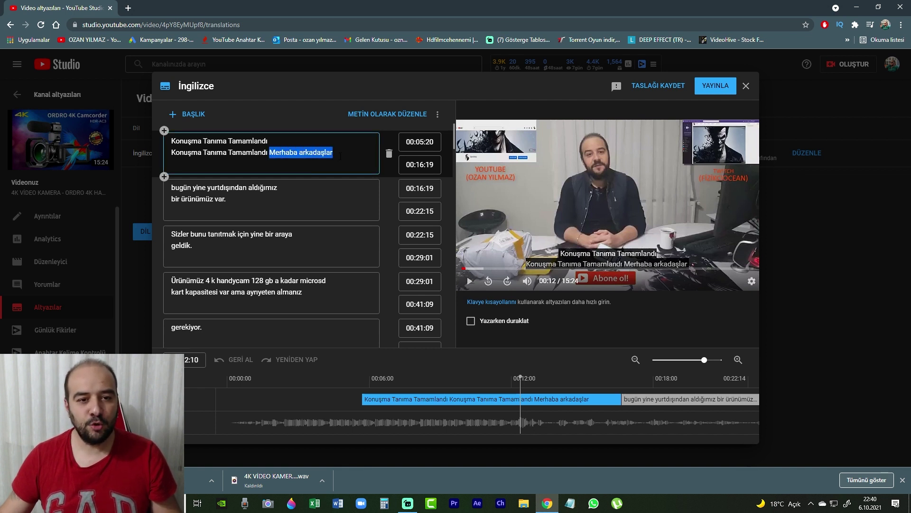
right_click(316, 153)
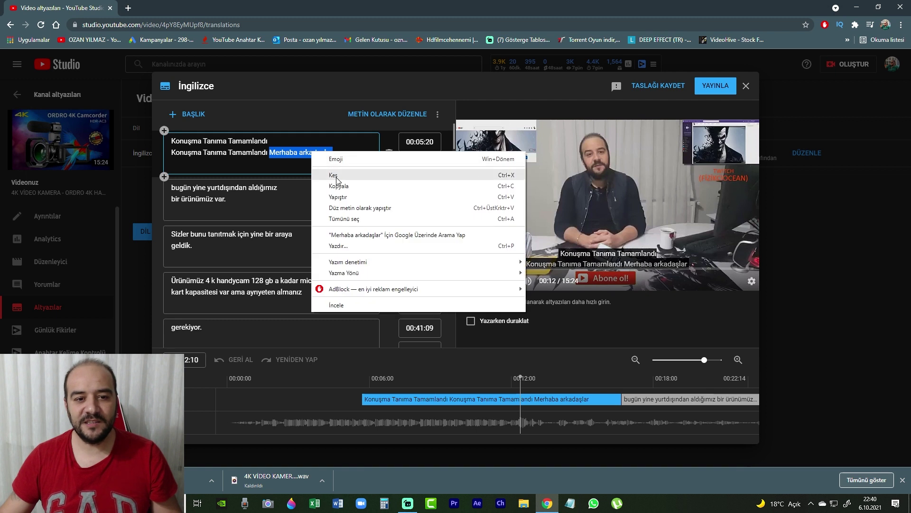
click(333, 175)
click(172, 187)
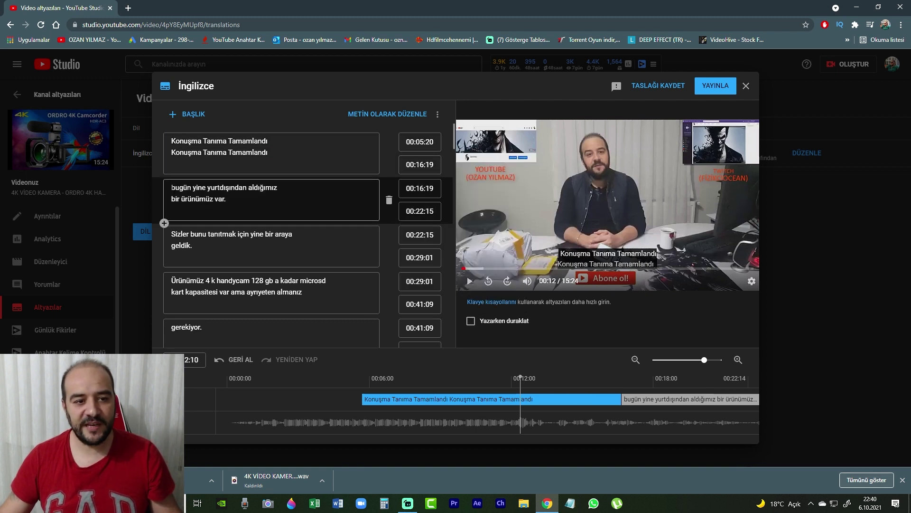
key(ctrl+v)
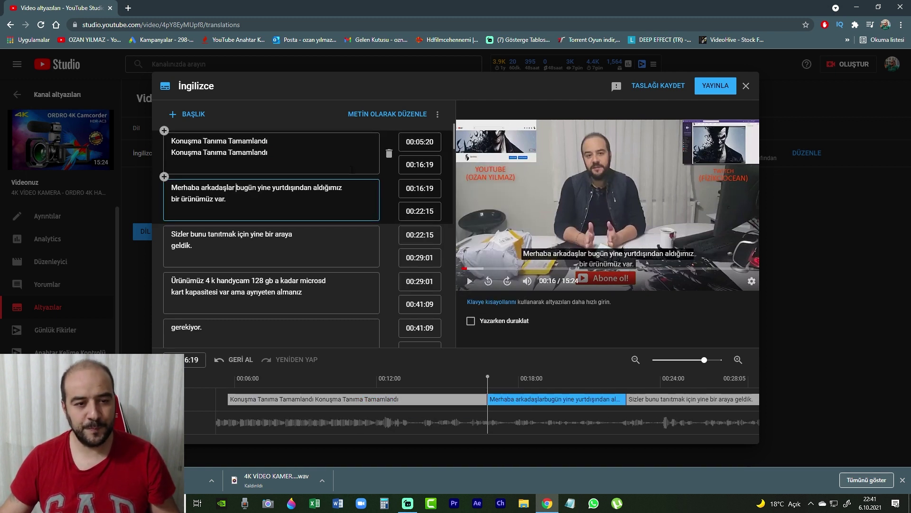
click(389, 153)
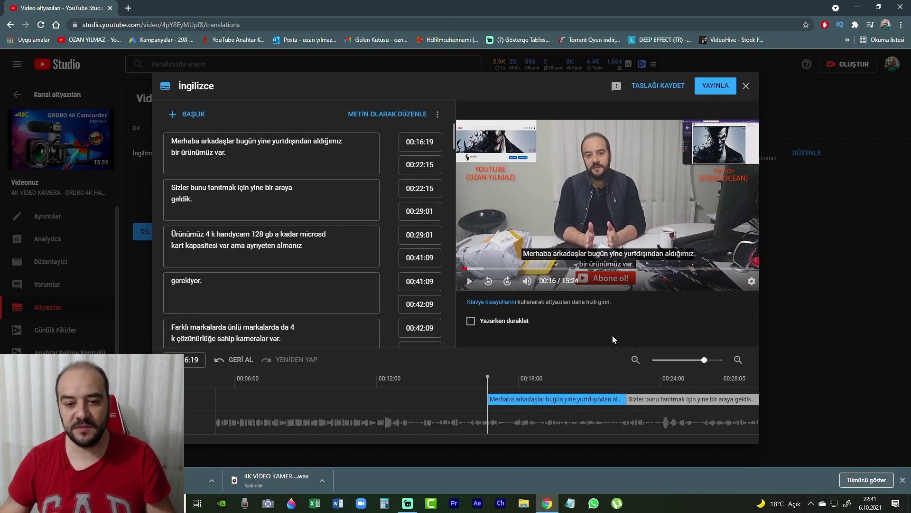
Shorten the "Merhaba arkadaşlar" caption to end at 00:19:02 and start the "Sizler bunu tanıtmak" caption at that time.
click(471, 284)
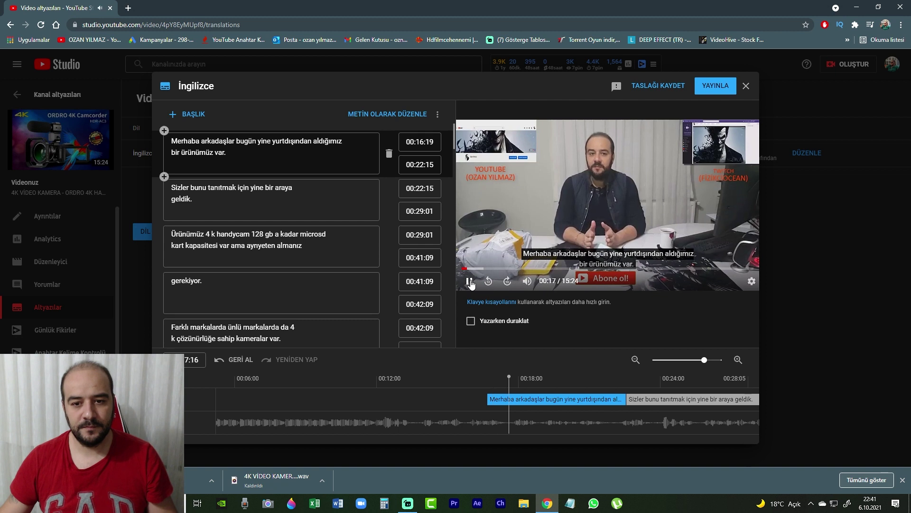
click(471, 283)
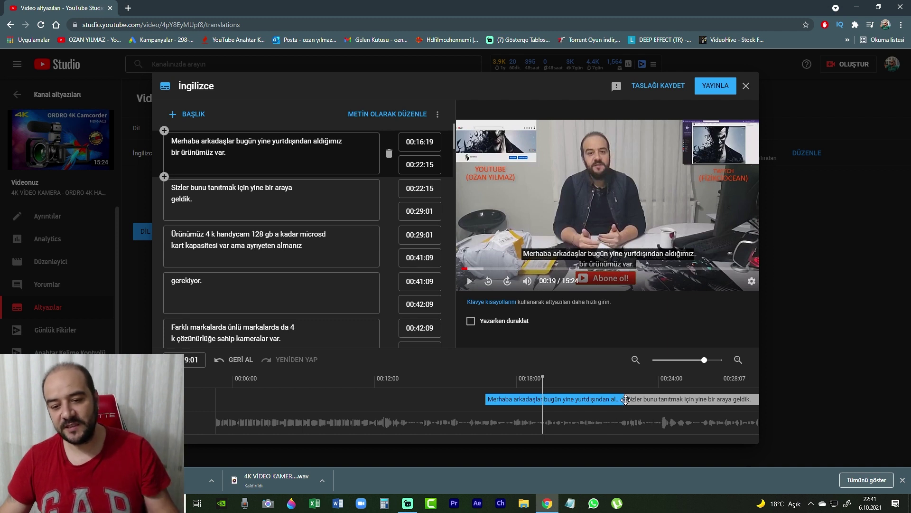
drag(625, 398, 545, 396)
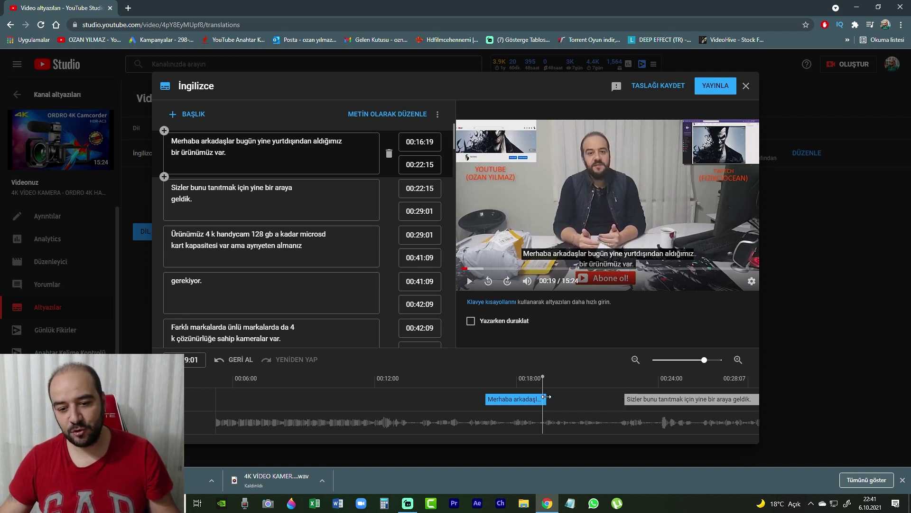
drag(625, 399, 544, 400)
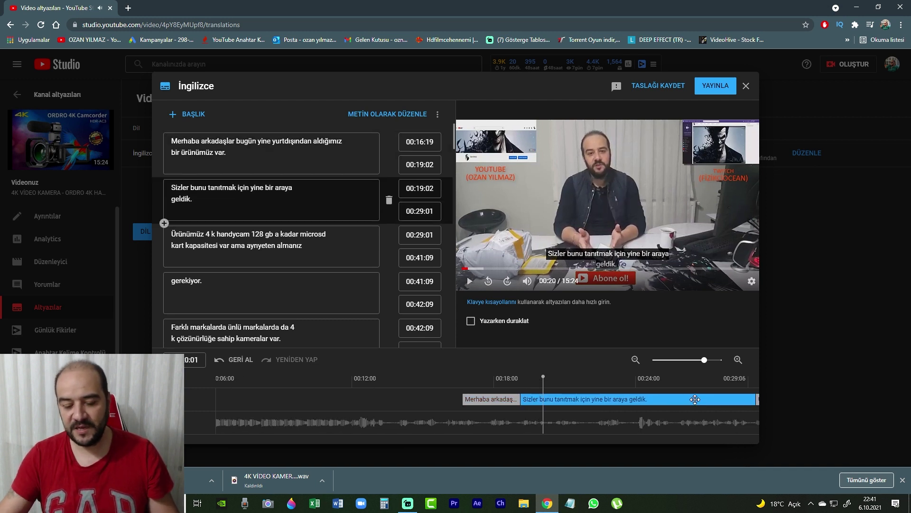
Play to the end of the "Sizler bunu tanıtmak" sentence and shorten its caption to end at about 00:23:05.
key(XF86AudioLowerVolume)
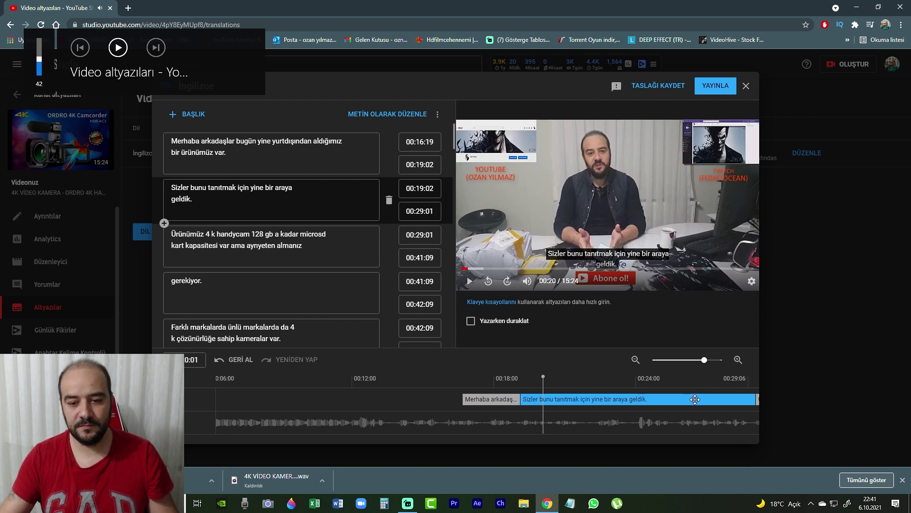
key(XF86AudioPlay)
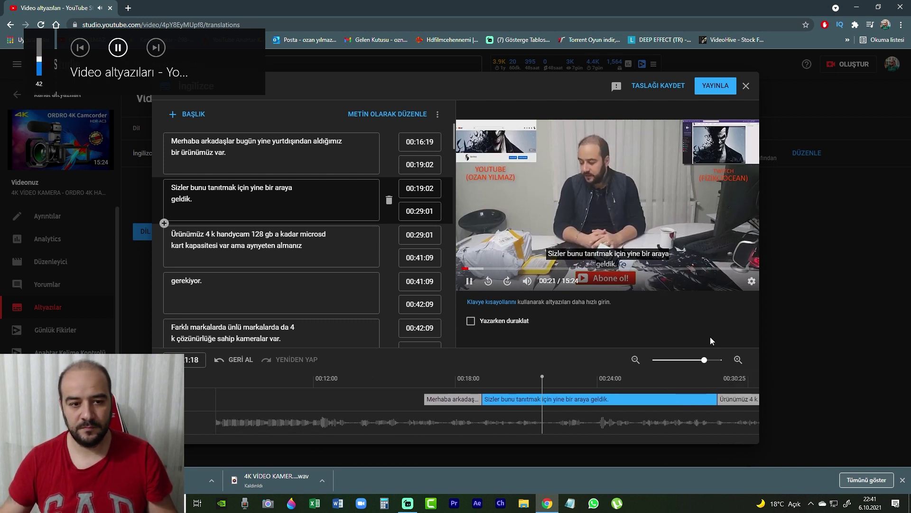
click(681, 400)
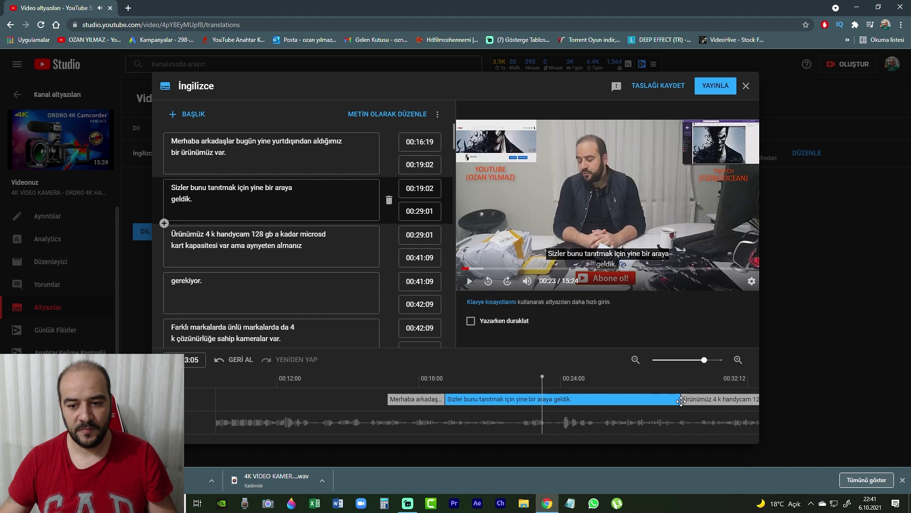
drag(681, 400, 542, 400)
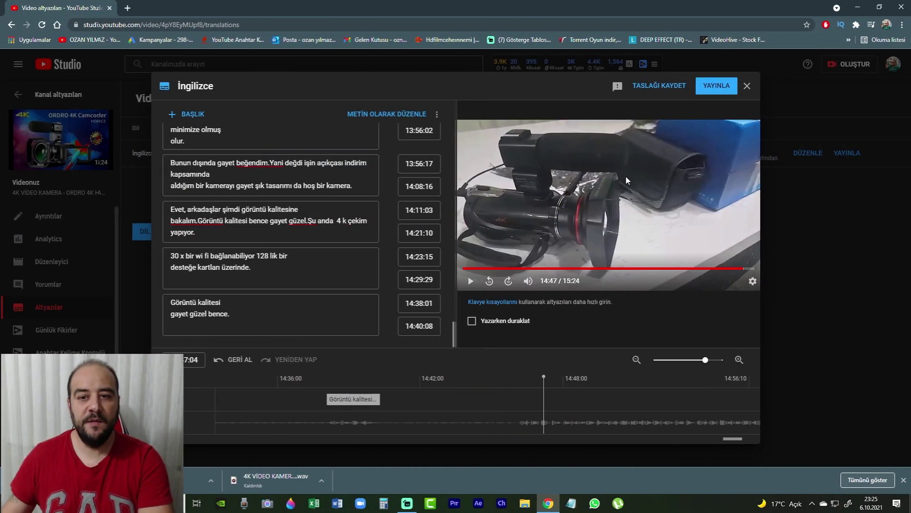
Look through the English captions and their timings from the middle of the video to the last caption.
scroll(302, 226, up, 8)
scroll(302, 226, up, 15)
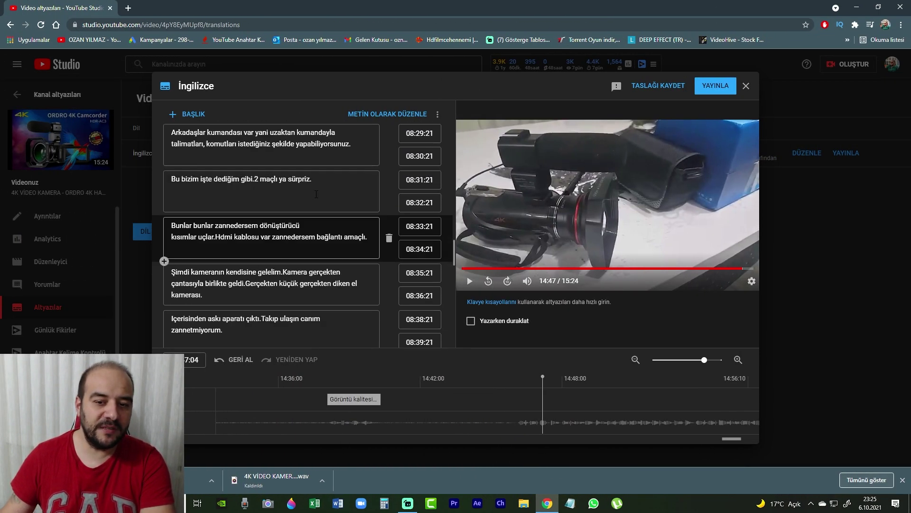
scroll(317, 194, up, 3)
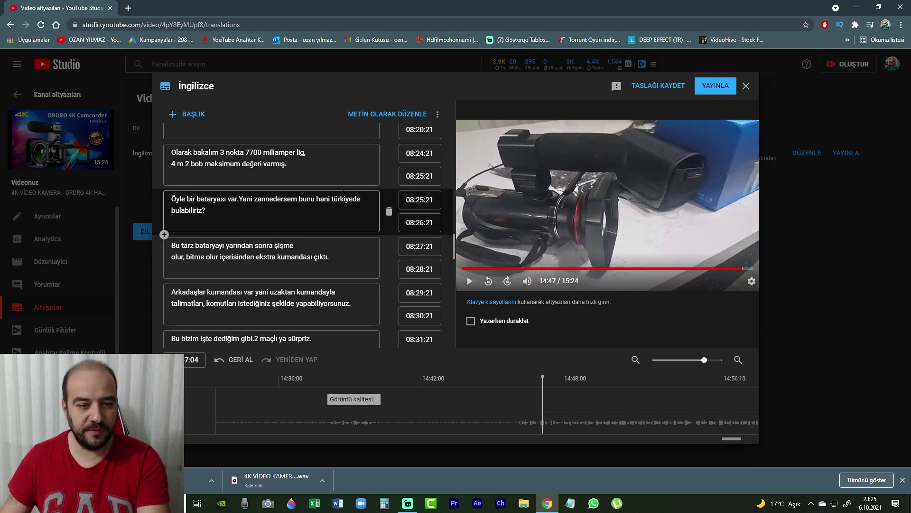
scroll(332, 200, down, 6)
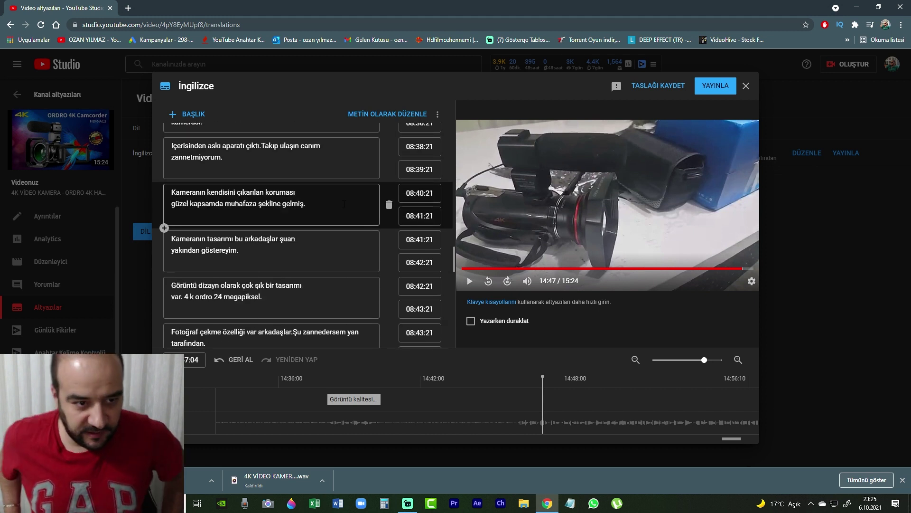
scroll(341, 201, down, 10)
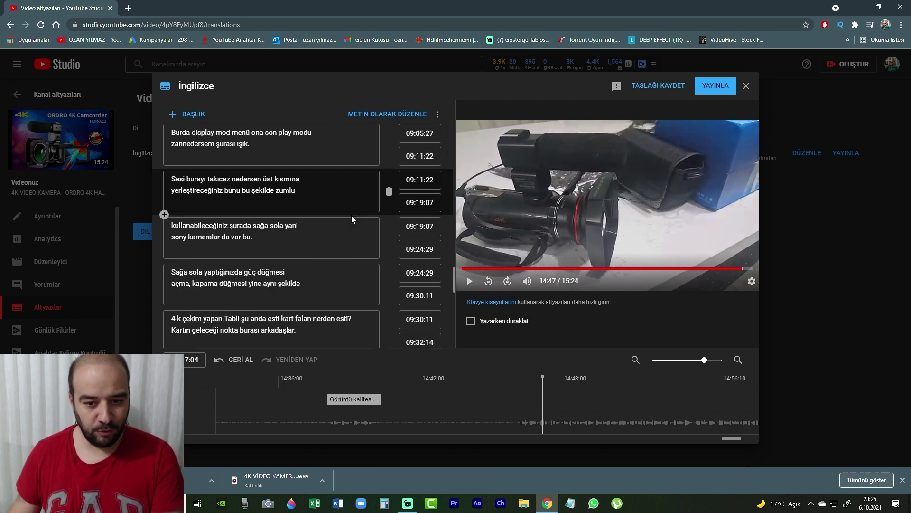
scroll(351, 215, down, 8)
scroll(353, 211, down, 10)
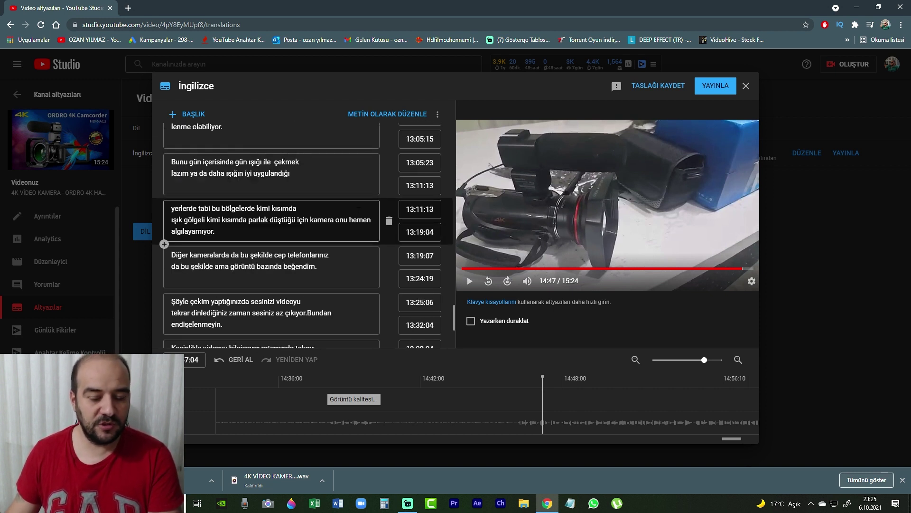
scroll(359, 210, down, 1)
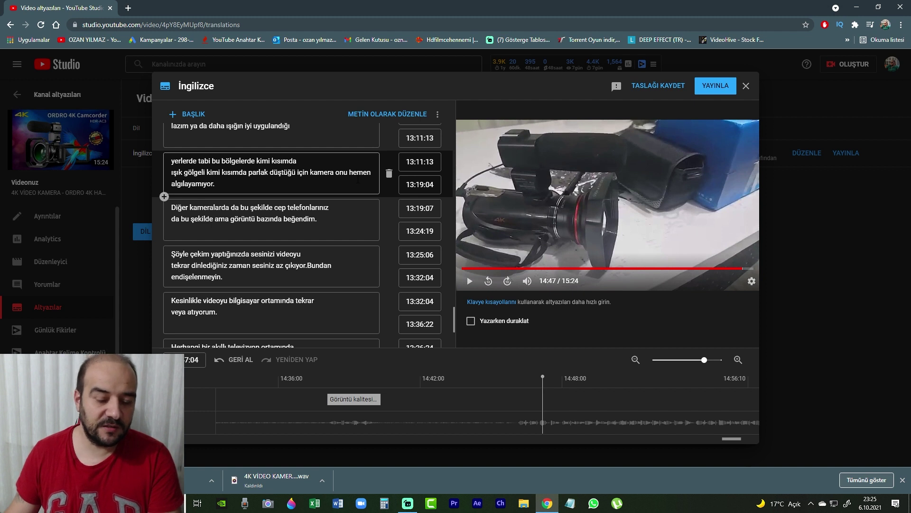
scroll(357, 181, down, 5)
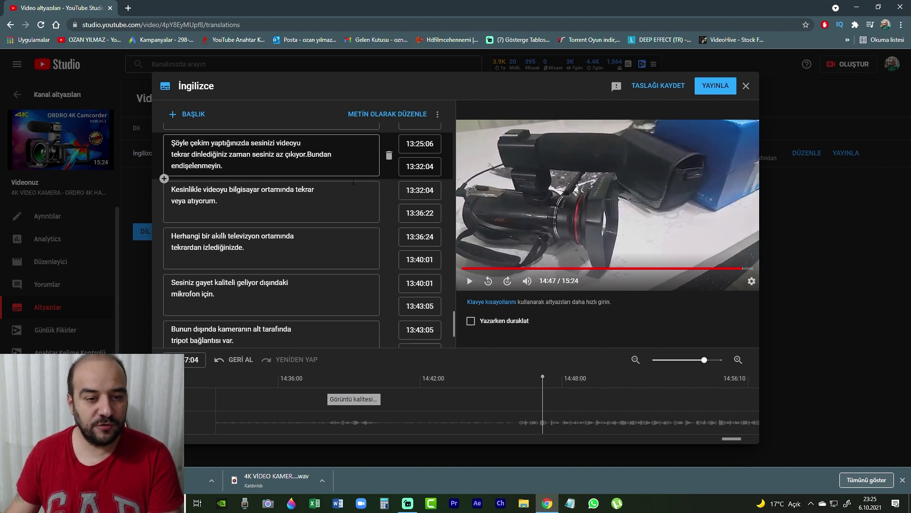
scroll(353, 180, down, 3)
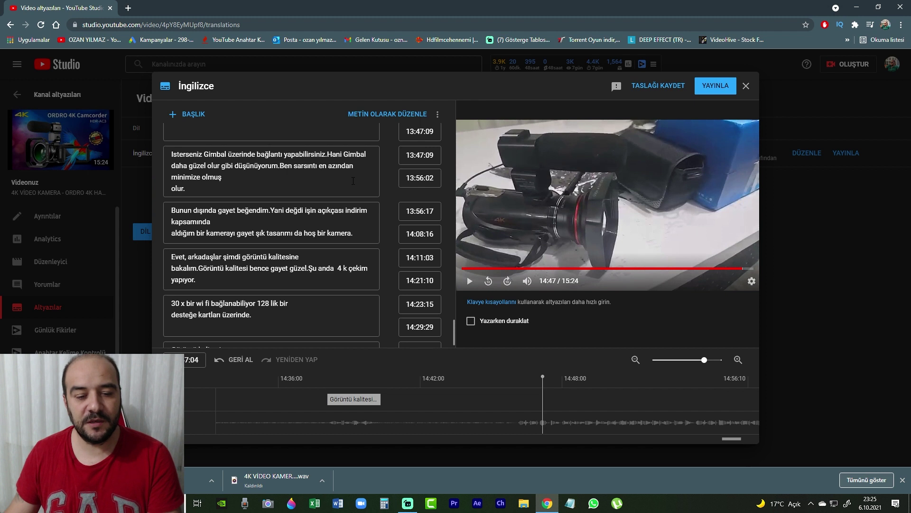
scroll(332, 218, down, 1)
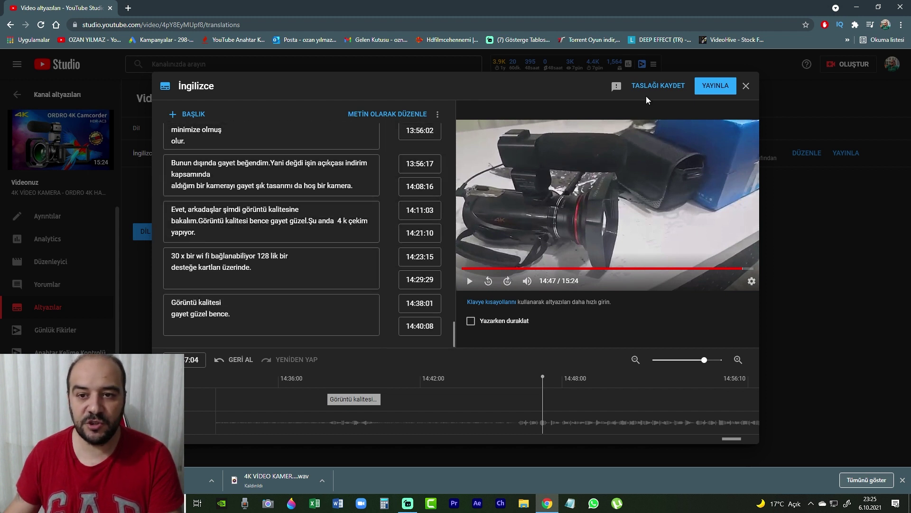
Save the English subtitles as a draft, download them as a captions file, and close the subtitle editor.
click(664, 87)
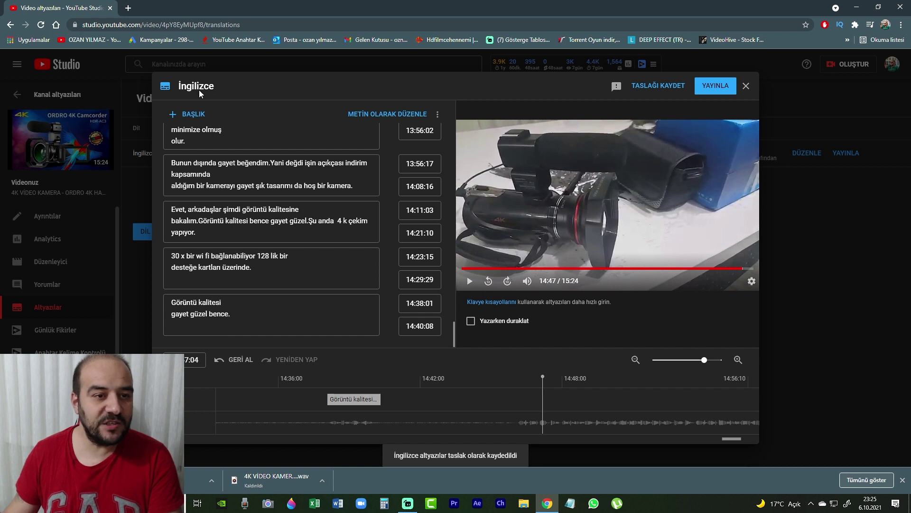
click(438, 118)
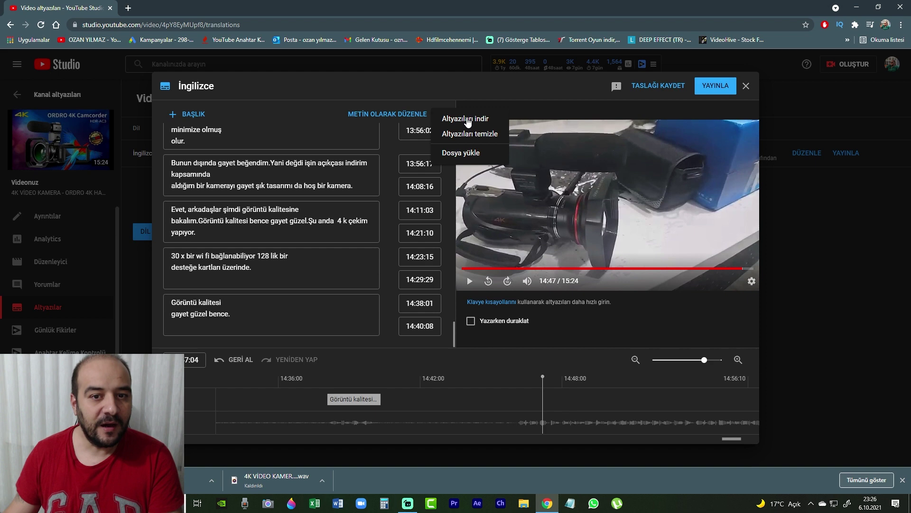
click(469, 120)
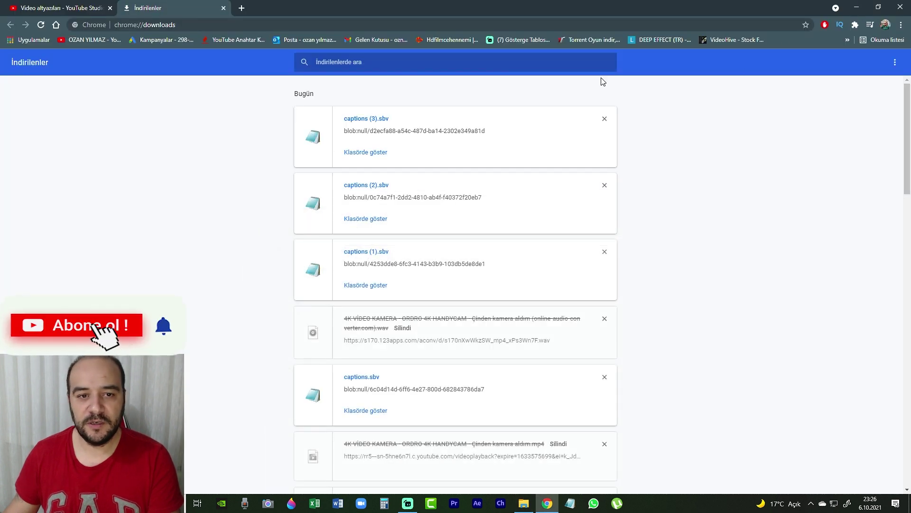
click(223, 8)
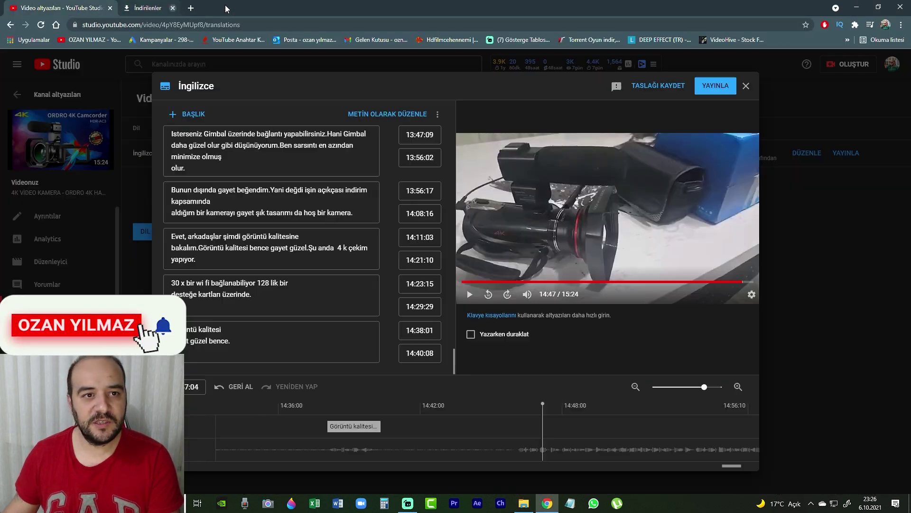
click(746, 86)
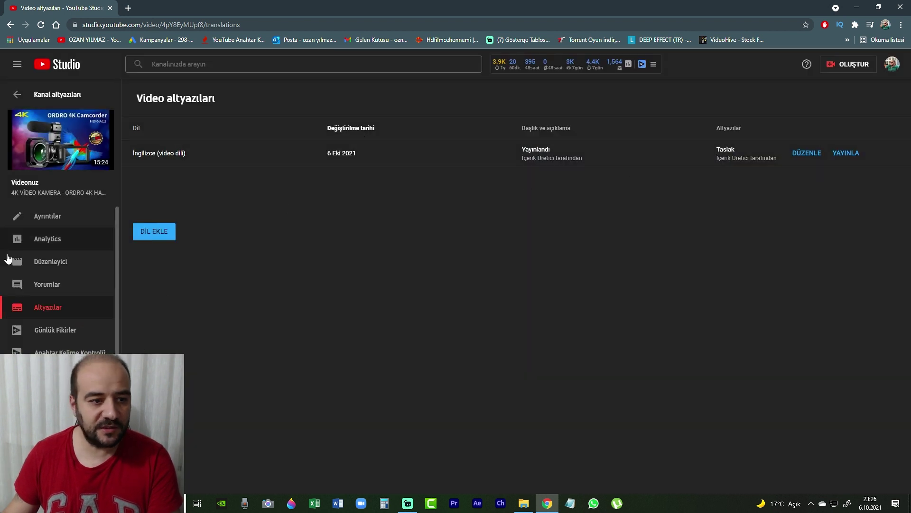
Set the video language to Türkçe in the video details and save the change.
click(53, 223)
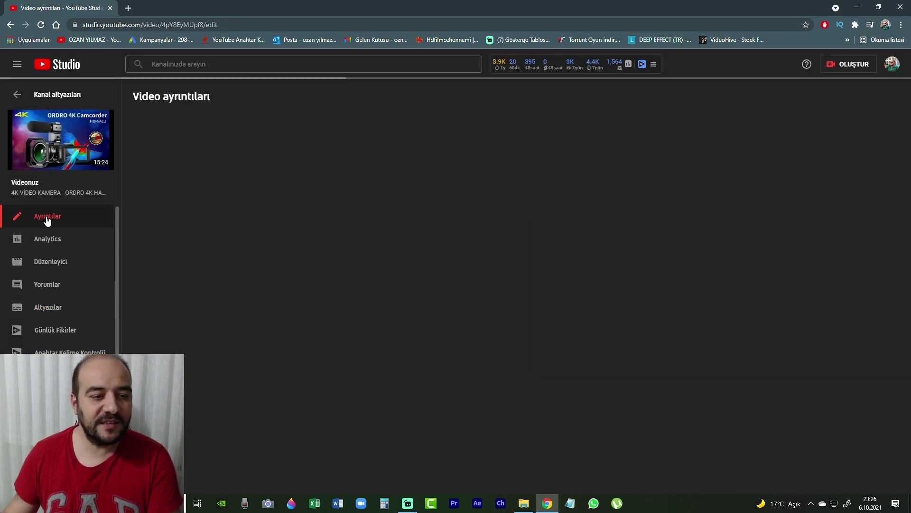
scroll(335, 254, down, 5)
scroll(336, 254, down, 20)
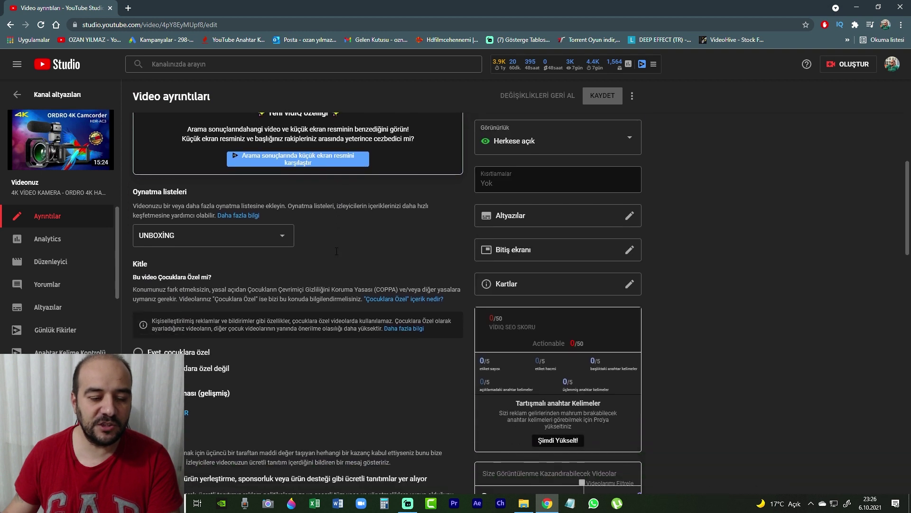
scroll(339, 258, down, 1)
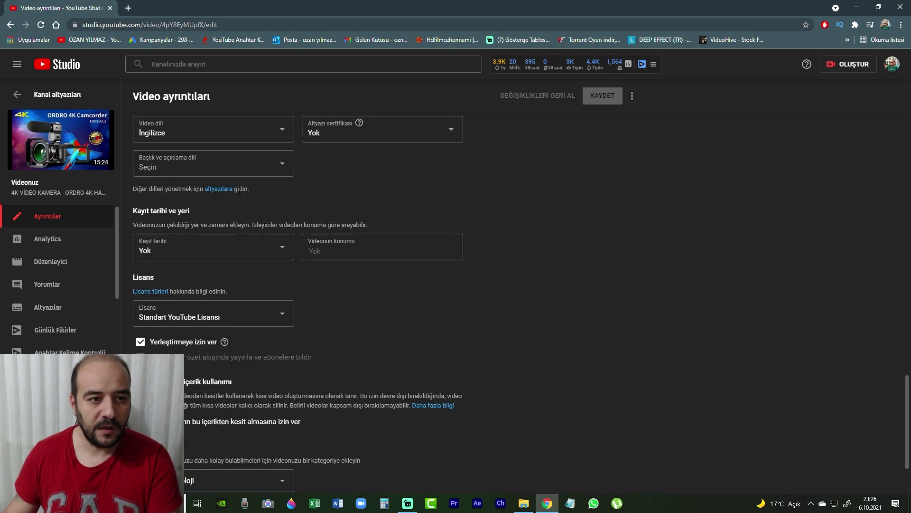
click(237, 158)
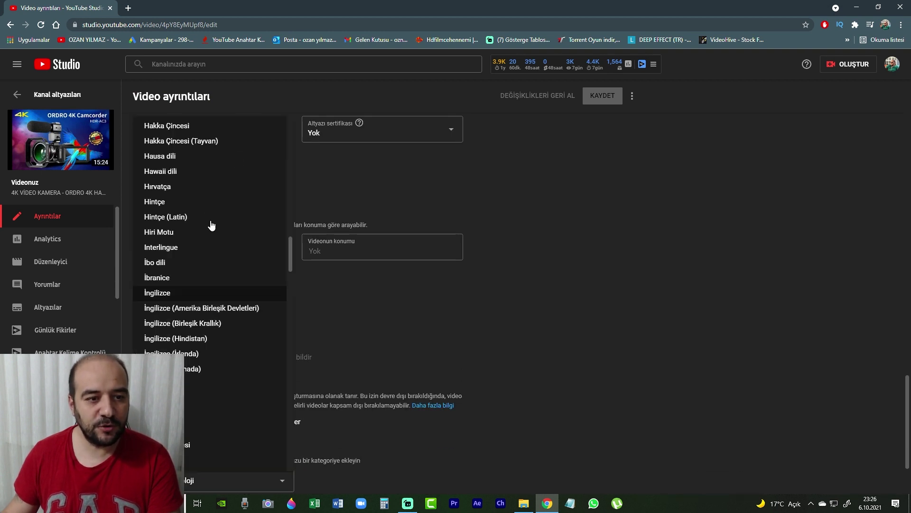
key(t)
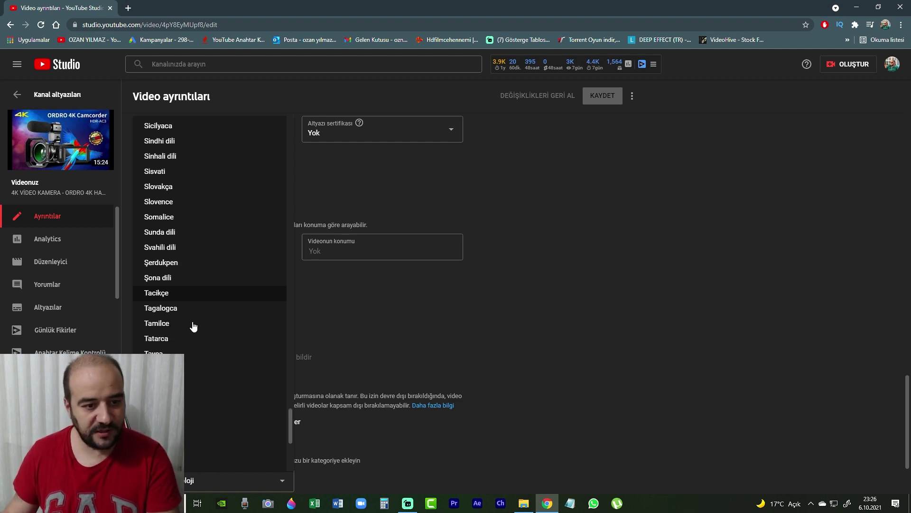
scroll(194, 324, down, 1)
scroll(195, 324, down, 3)
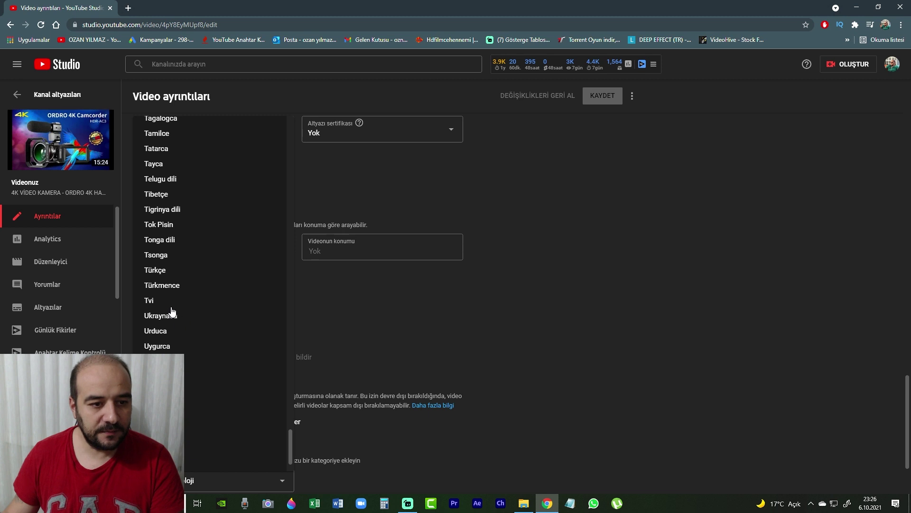
click(156, 270)
click(600, 100)
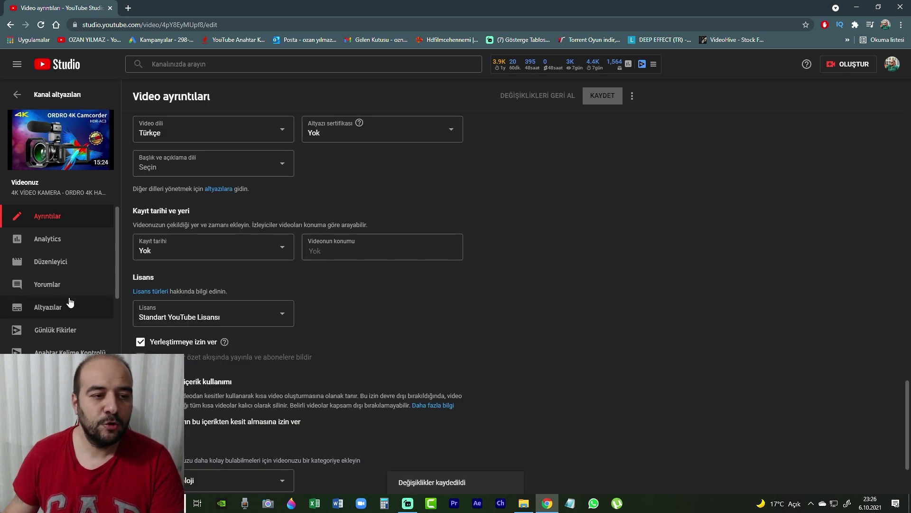
Add Turkish subtitles to the video by uploading the captions (3) SBV file with timing.
click(52, 309)
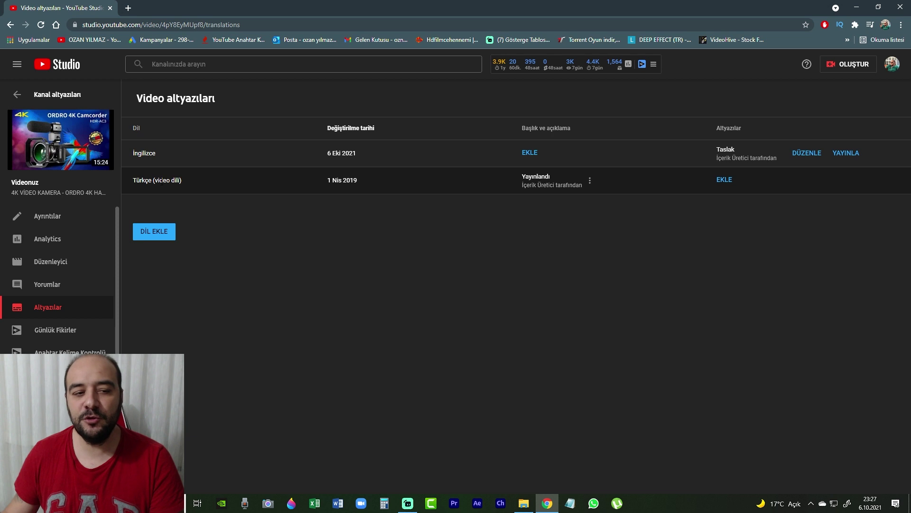
click(725, 180)
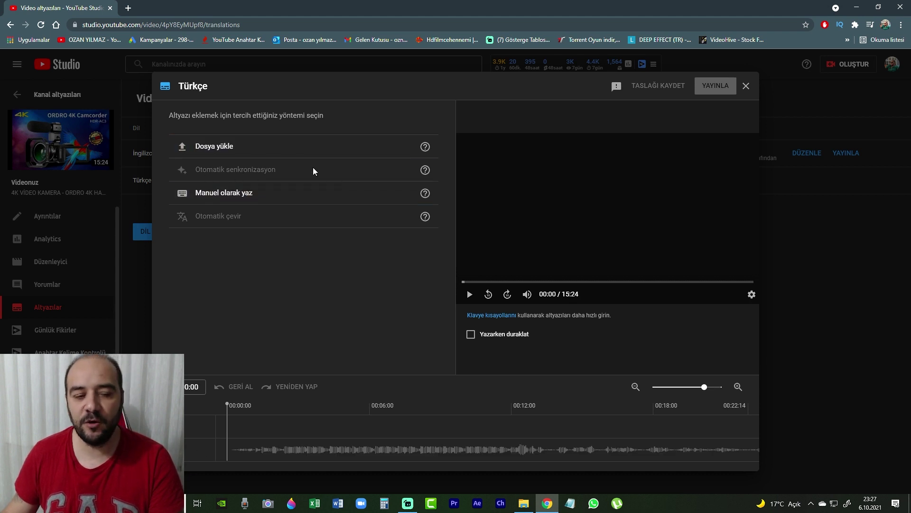
click(215, 151)
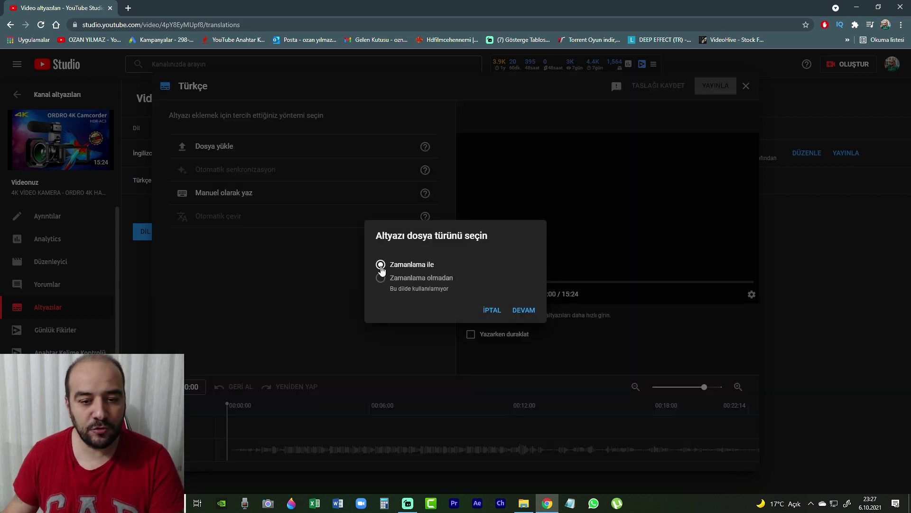
click(525, 310)
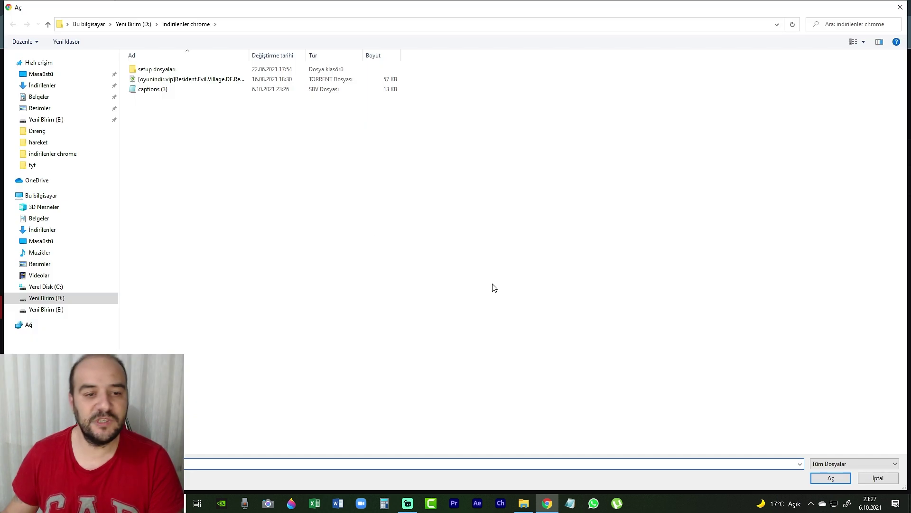
click(151, 90)
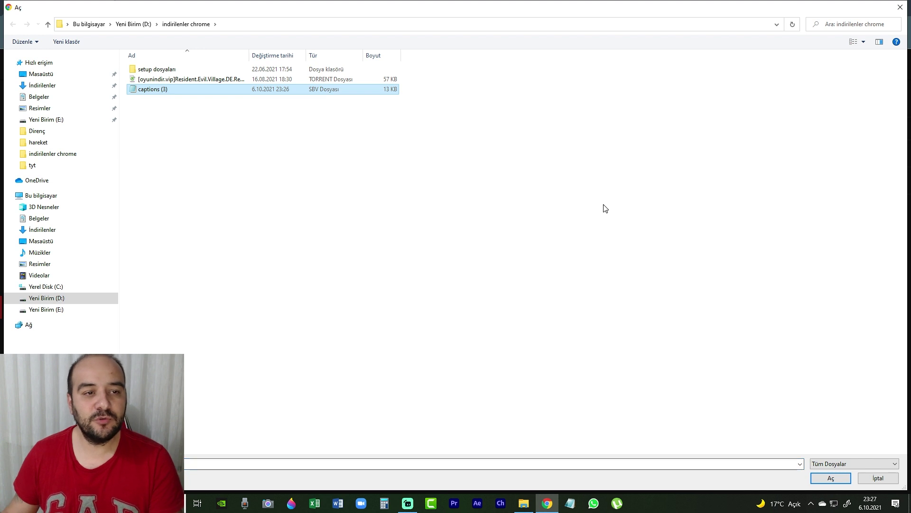
click(831, 477)
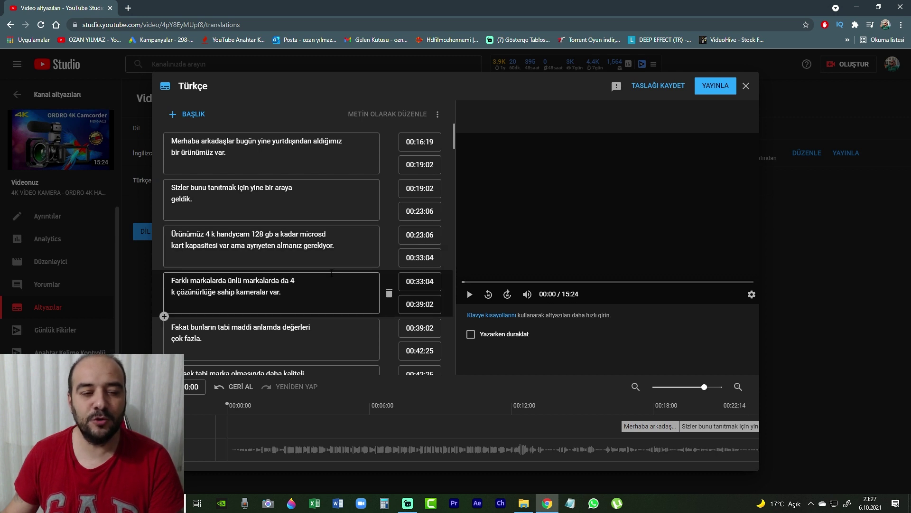
Check the uploaded Turkish captions through to the end, then save and publish them.
scroll(331, 273, down, 15)
scroll(336, 242, down, 10)
click(662, 86)
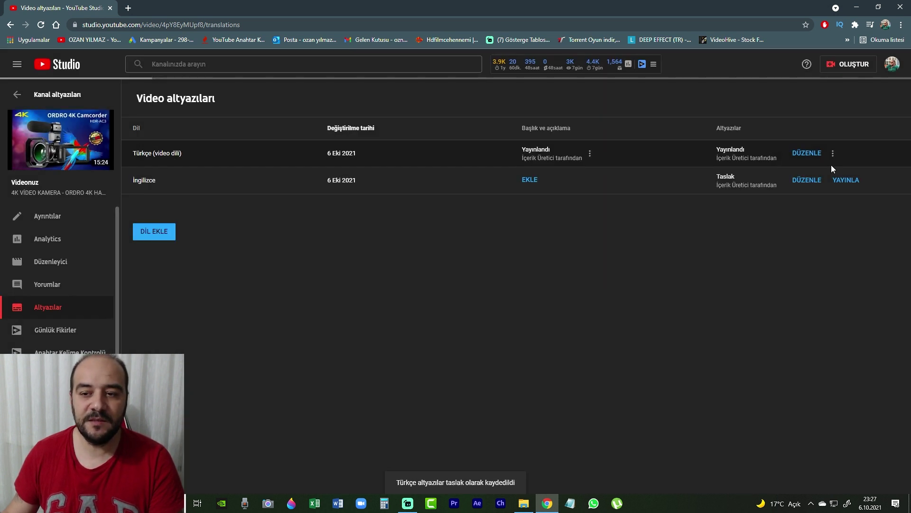
Delete the English draft subtitles from the video's subtitle list.
click(872, 181)
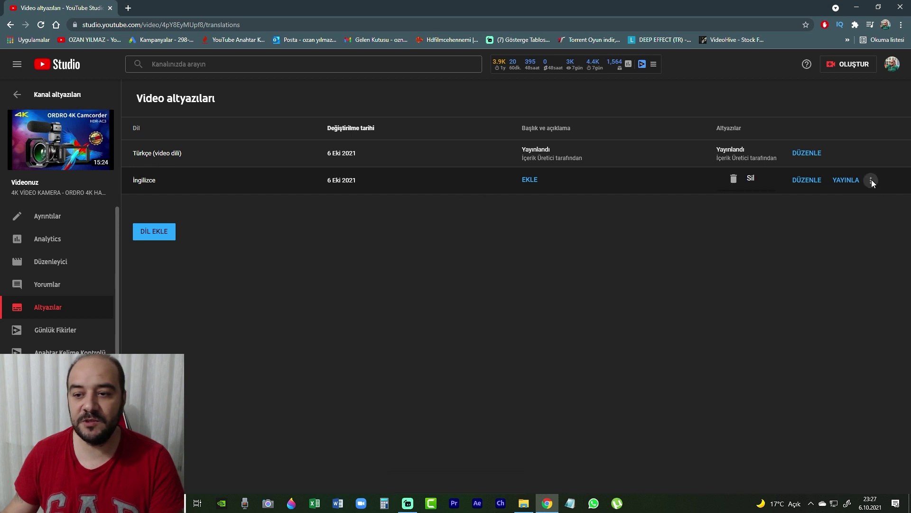
click(746, 185)
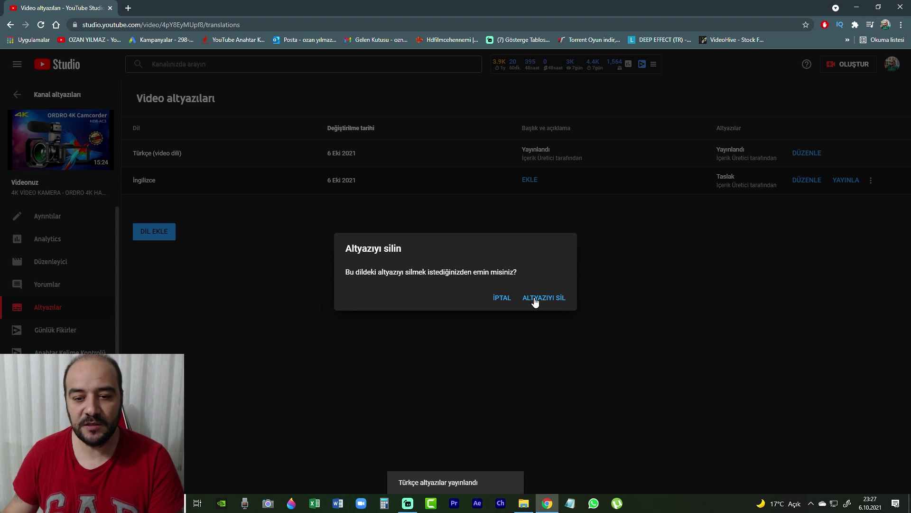
click(536, 299)
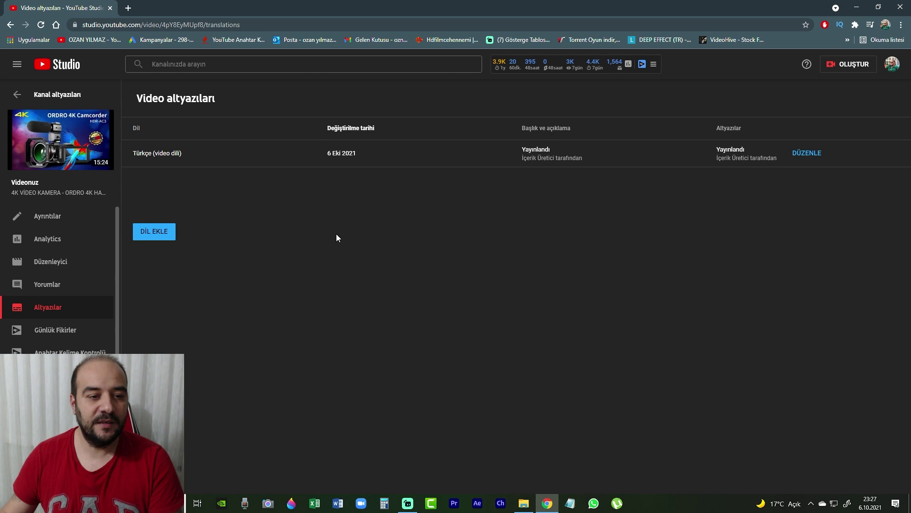
Add further subtitle languages to the video, including Almanca, Arapça, Çince, Fransızca, Hintçe, İngilizce, İspanyolca and İtalyanca.
click(160, 236)
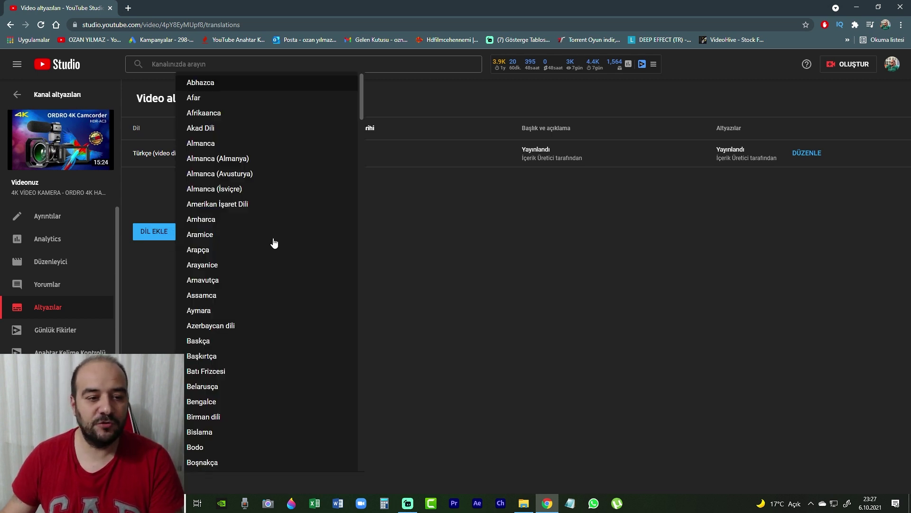
click(207, 145)
click(168, 232)
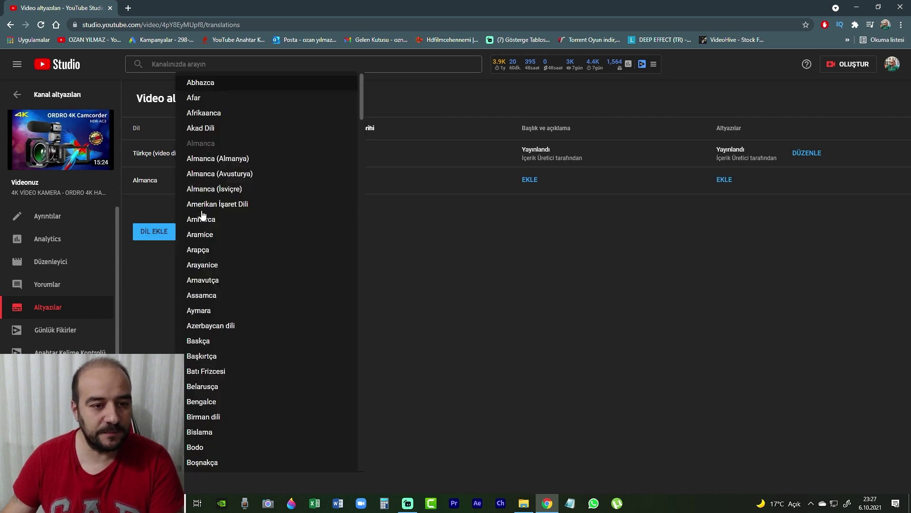
click(205, 255)
click(156, 239)
scroll(255, 257, down, 2)
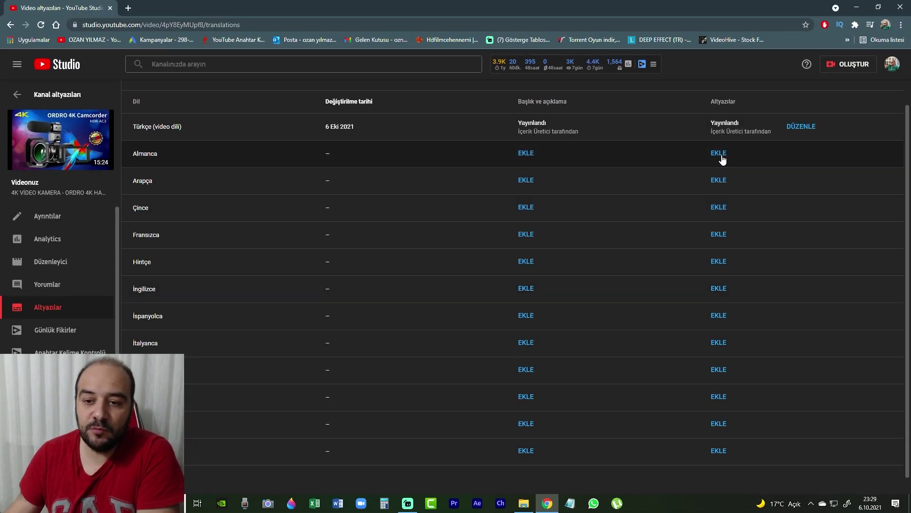
Add German (Almanca) subtitles to the video using automatic translation and publish them.
click(719, 154)
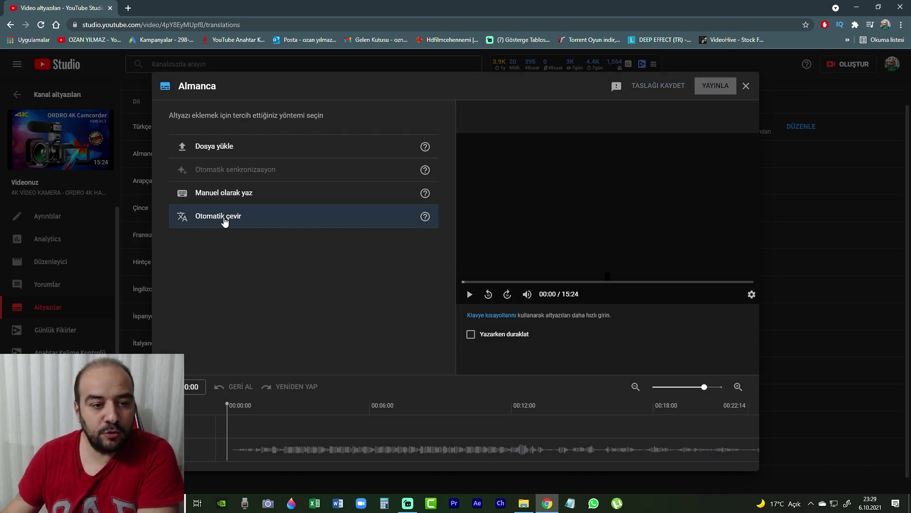
click(222, 221)
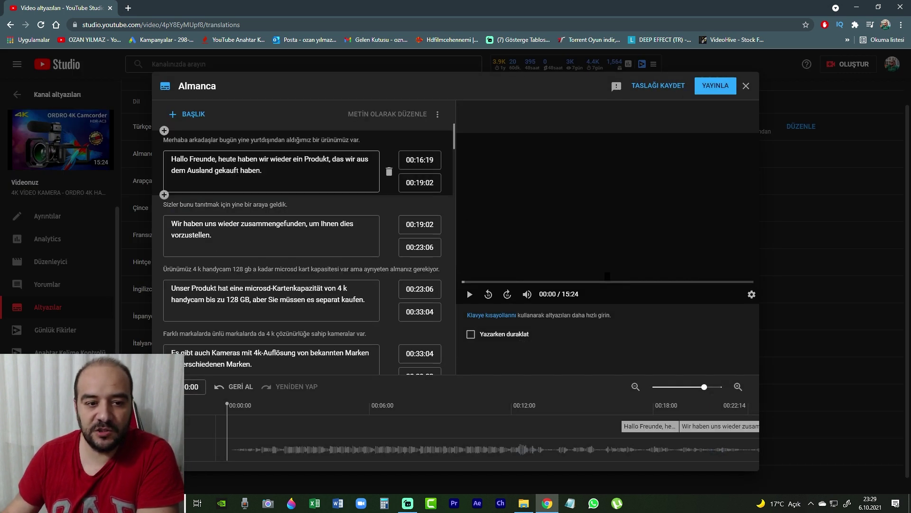
click(717, 87)
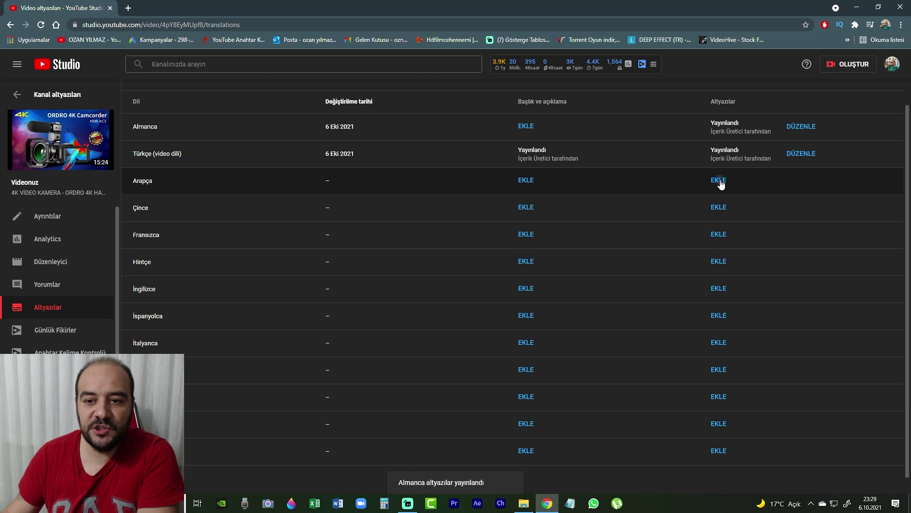
Add Arabic (Arapça) subtitles to the video using automatic translation and publish them.
click(718, 180)
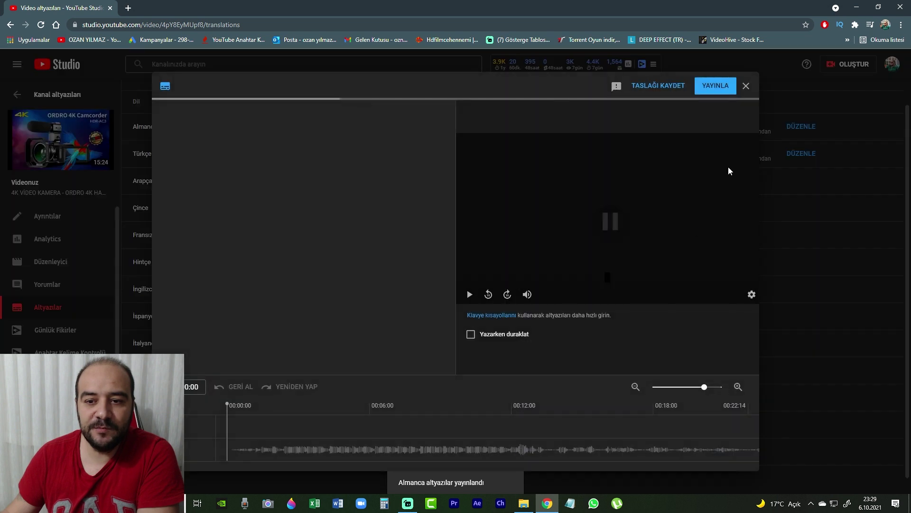
click(213, 221)
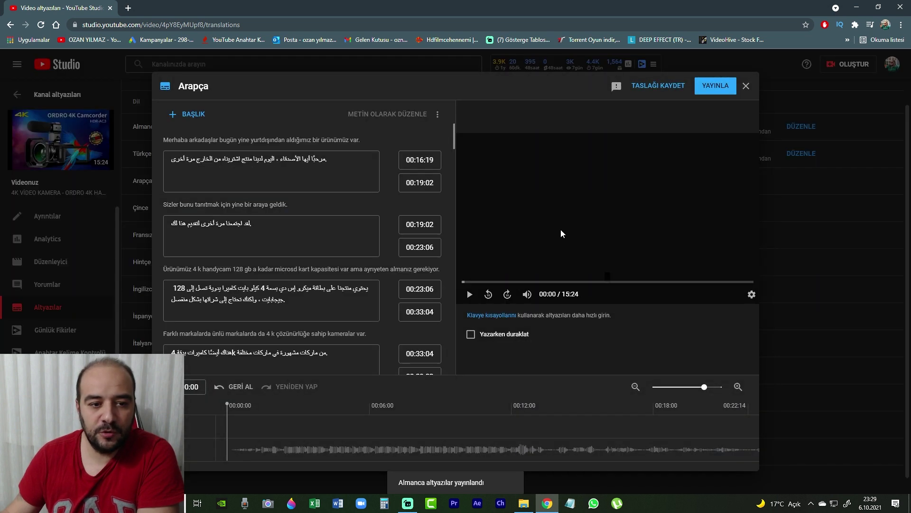
click(714, 92)
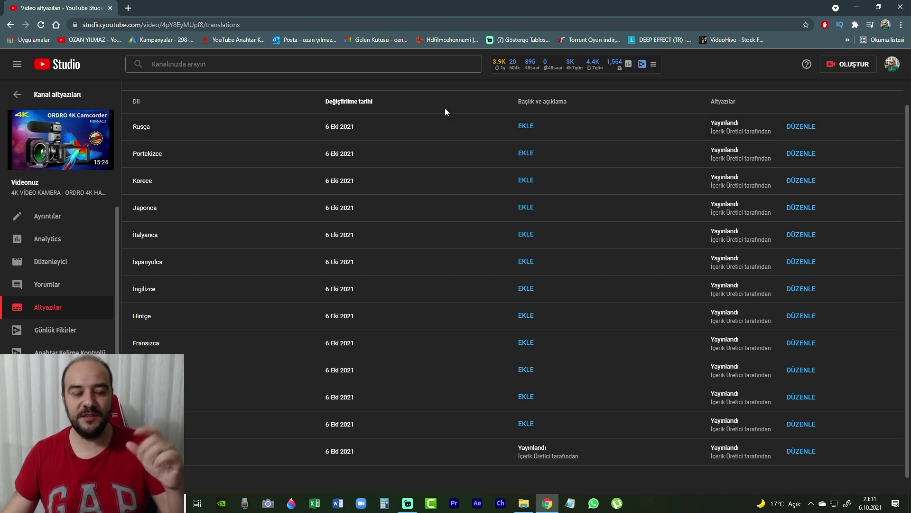
Search Google for "çeviri" and open Google Translate in several new browser tabs.
click(129, 8)
click(422, 208)
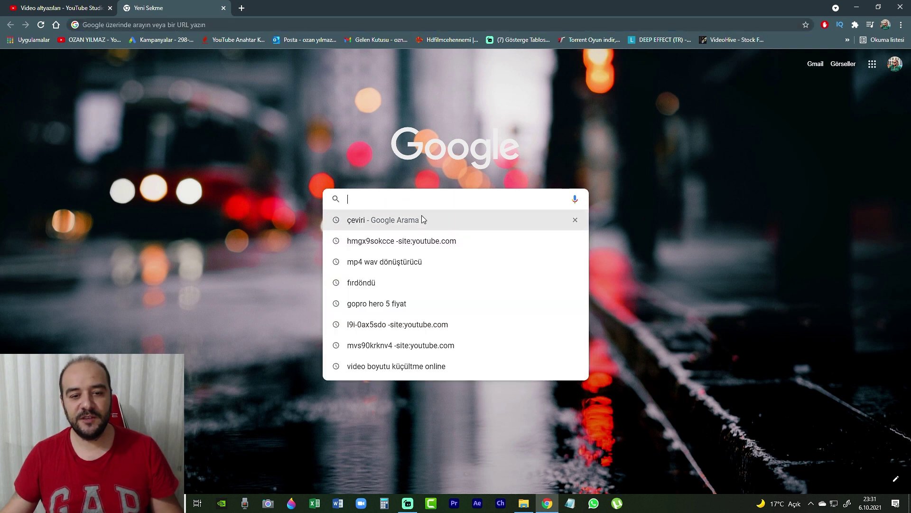
click(361, 220)
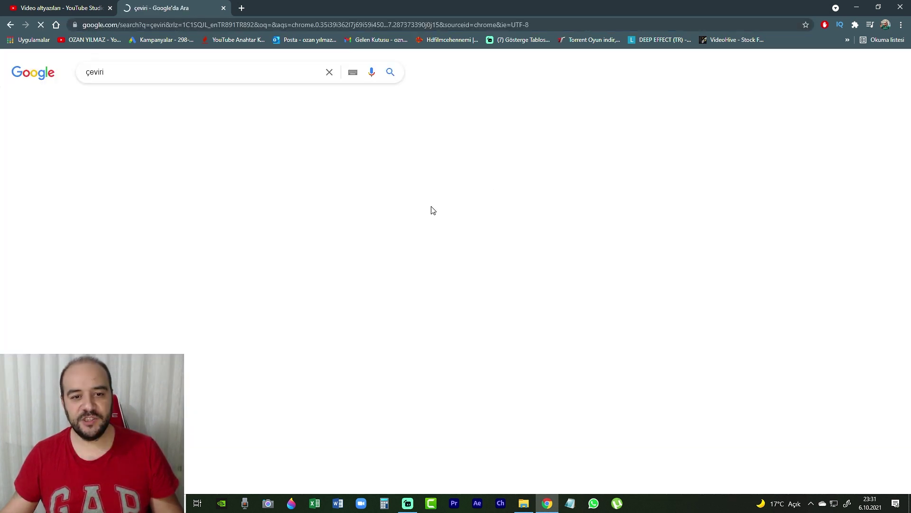
click(319, 256)
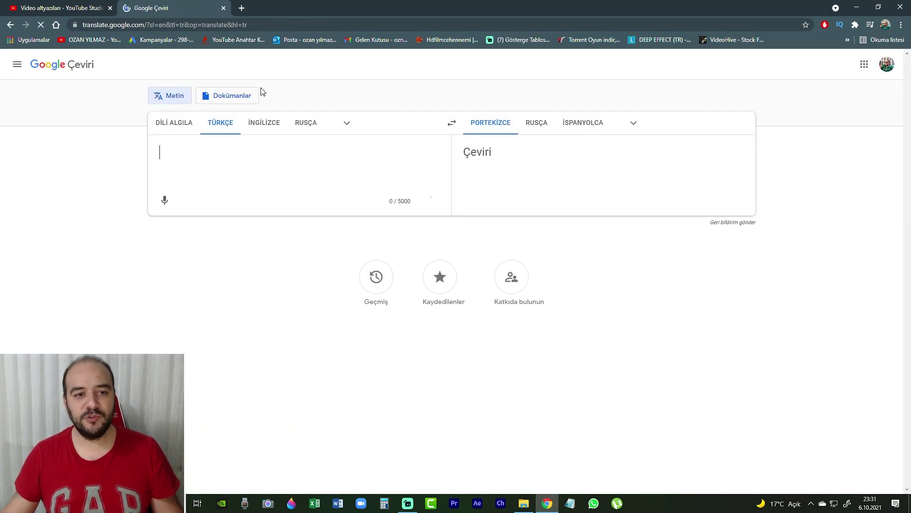
click(242, 7)
click(403, 198)
click(361, 219)
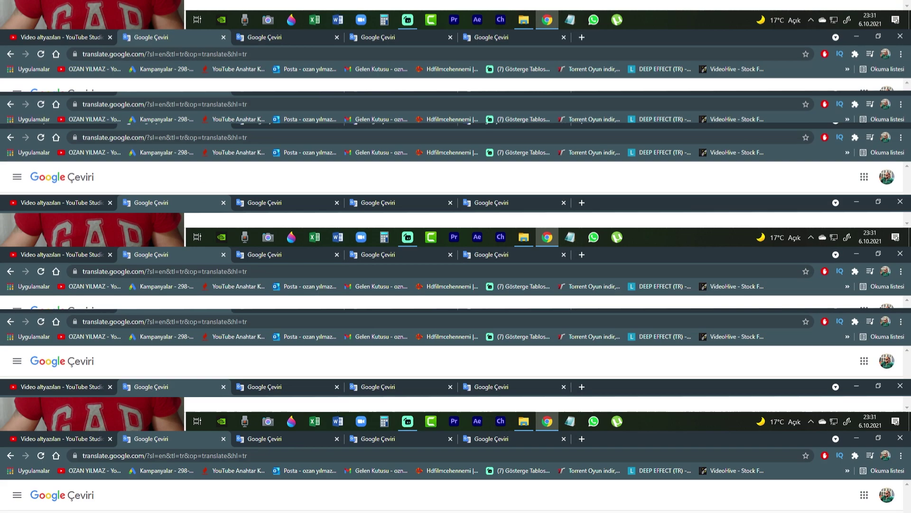
Set the first Google Translate tab to translate from Turkish, with Arapça, Almanca and Çince (Basitleştirilmiş) as target languages.
click(277, 134)
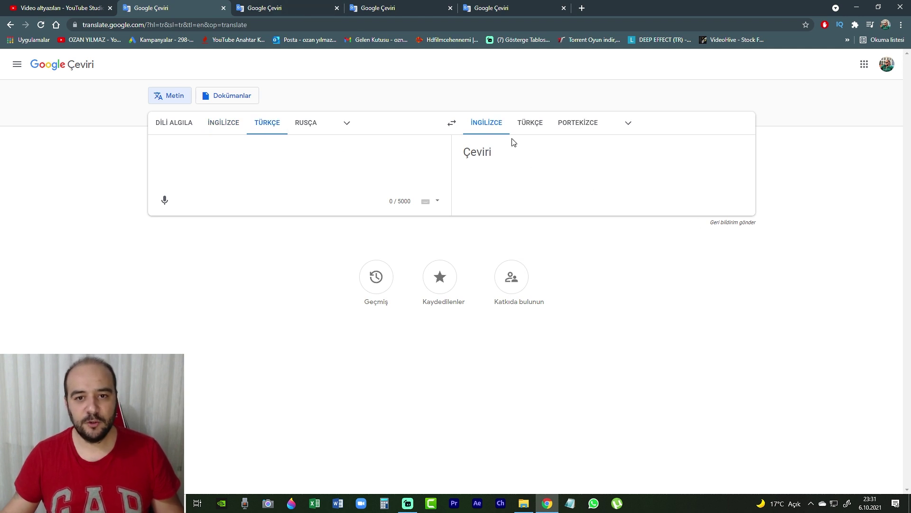
click(626, 133)
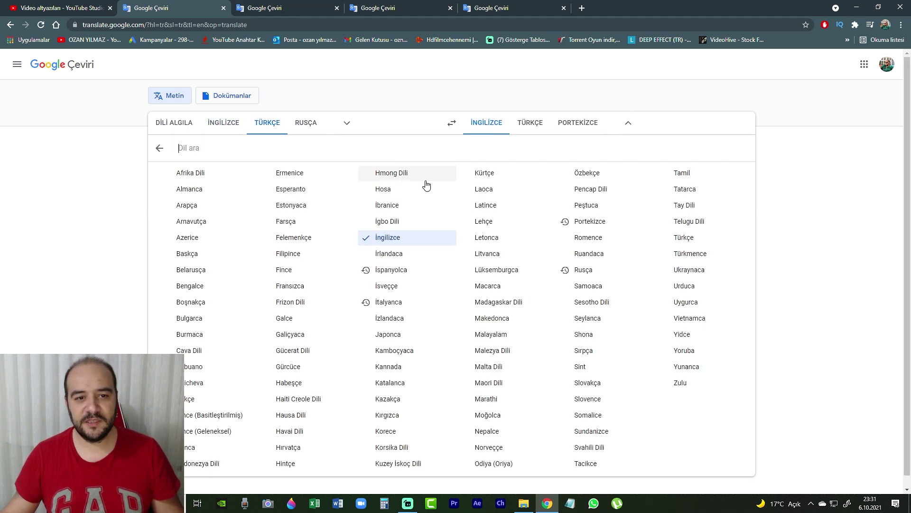
click(183, 206)
click(615, 124)
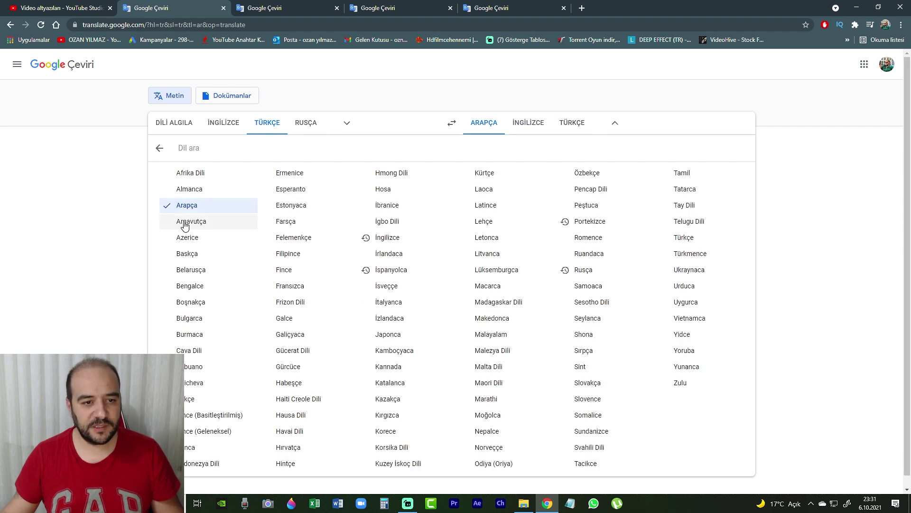
click(655, 134)
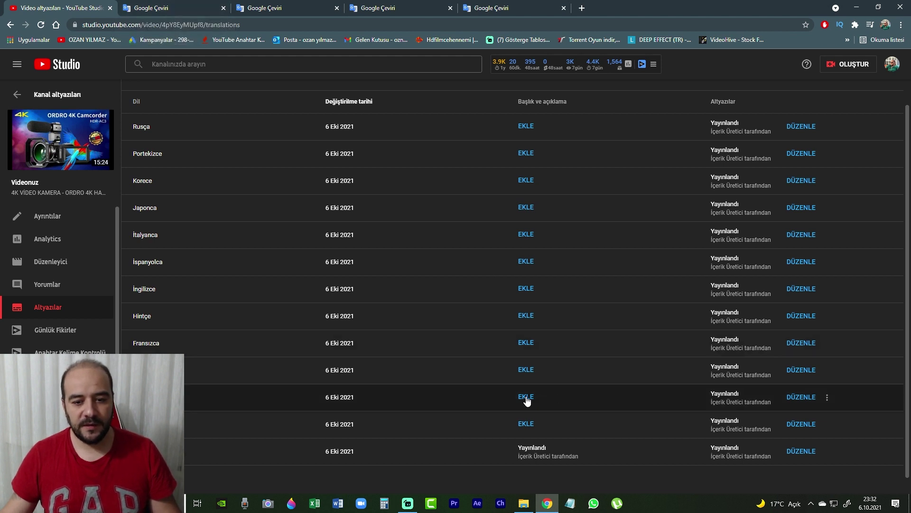
click(185, 7)
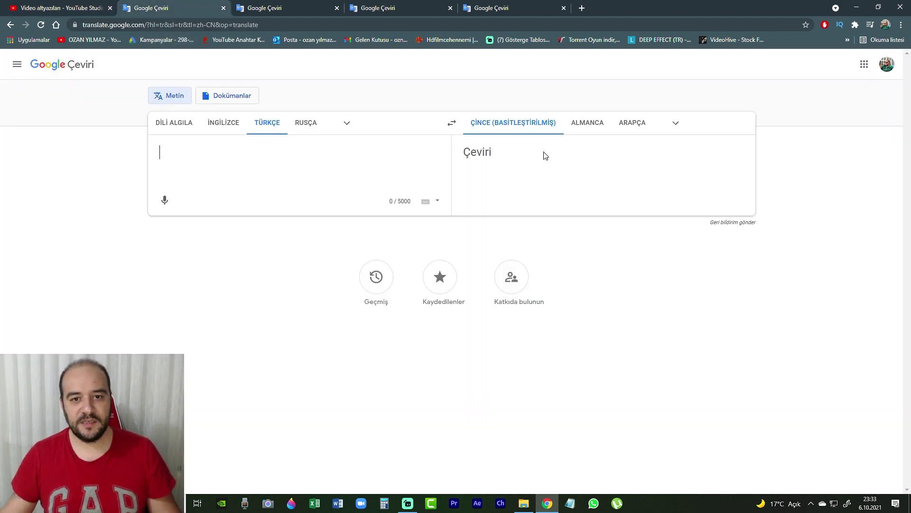
Copy the Turkish video title from the Chinese title and description form in YouTube Studio and paste it into the Google Translate tabs.
click(75, 4)
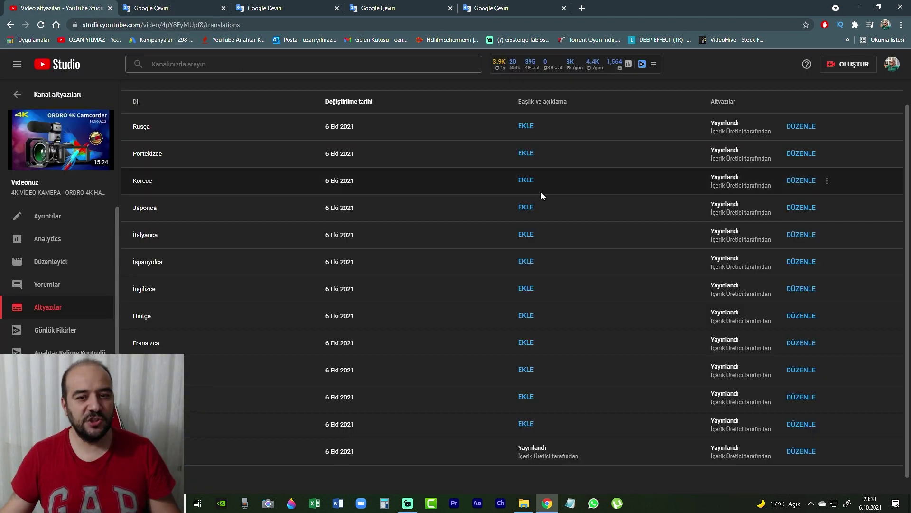
click(527, 371)
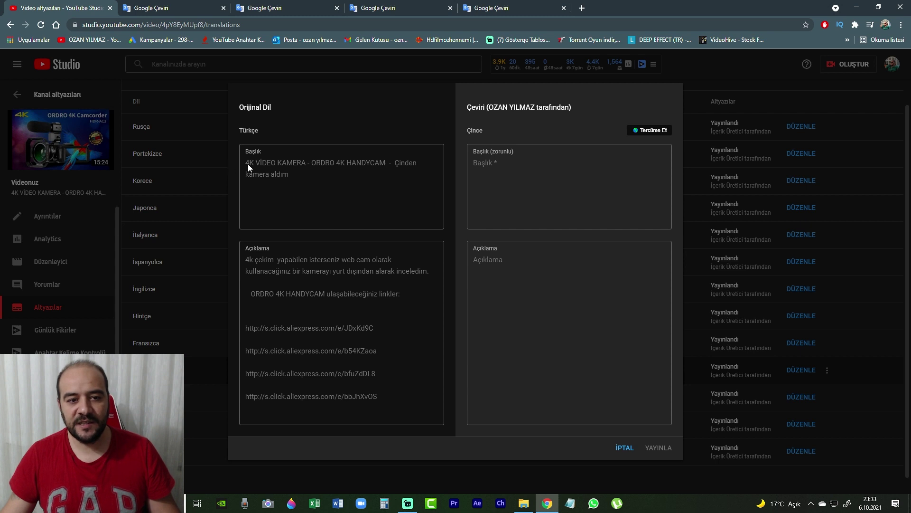
drag(246, 163, 288, 181)
right_click(269, 172)
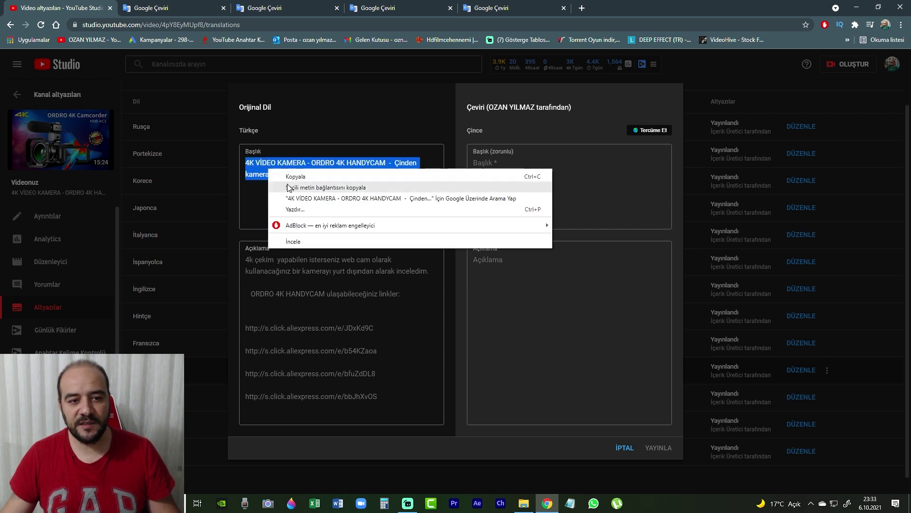
click(292, 178)
click(189, 9)
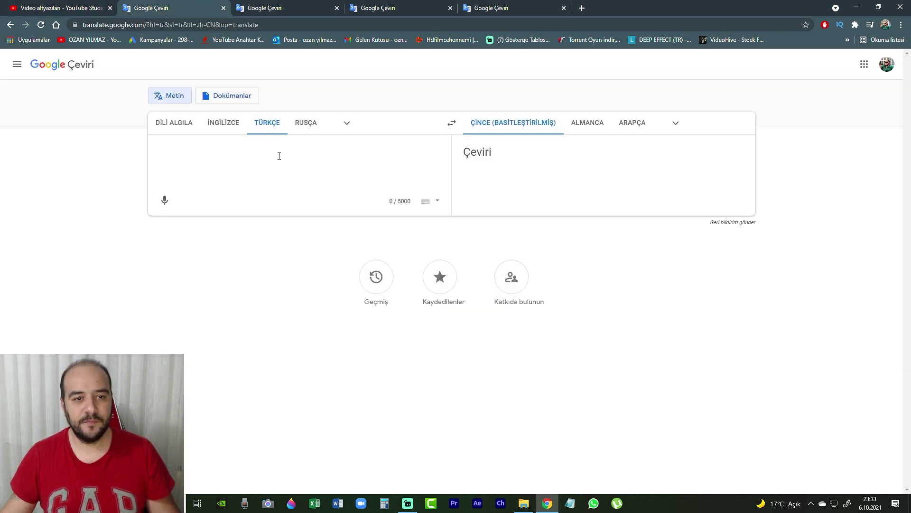
key(ctrl+v)
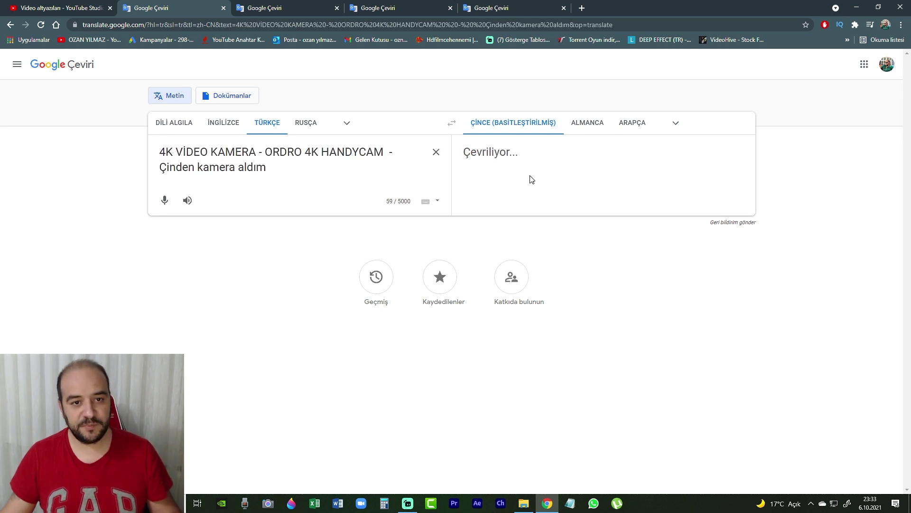
click(267, 5)
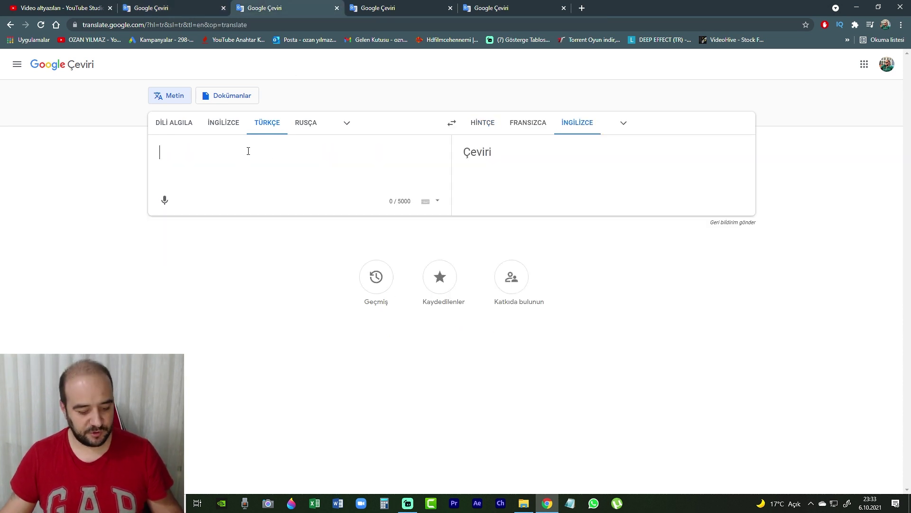
click(384, 7)
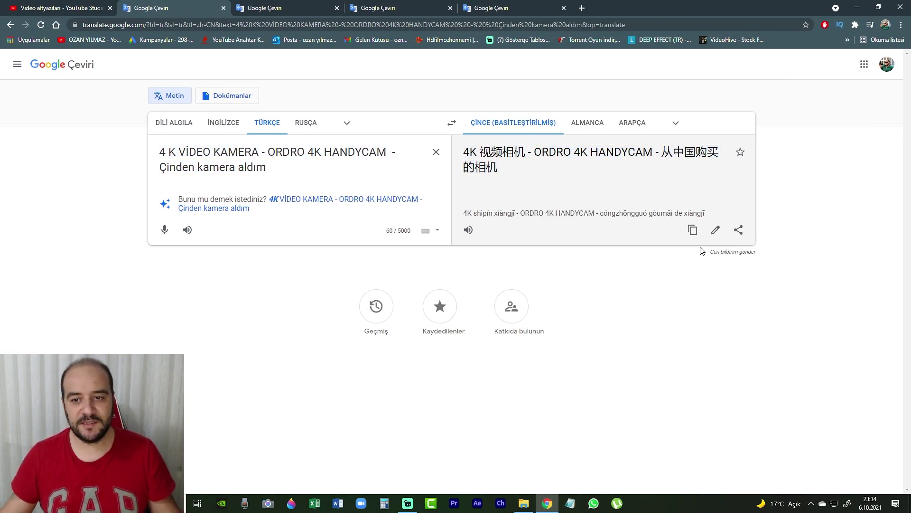
Copy the Chinese translation of the title into the Chinese title field in YouTube Studio and publish it.
click(693, 233)
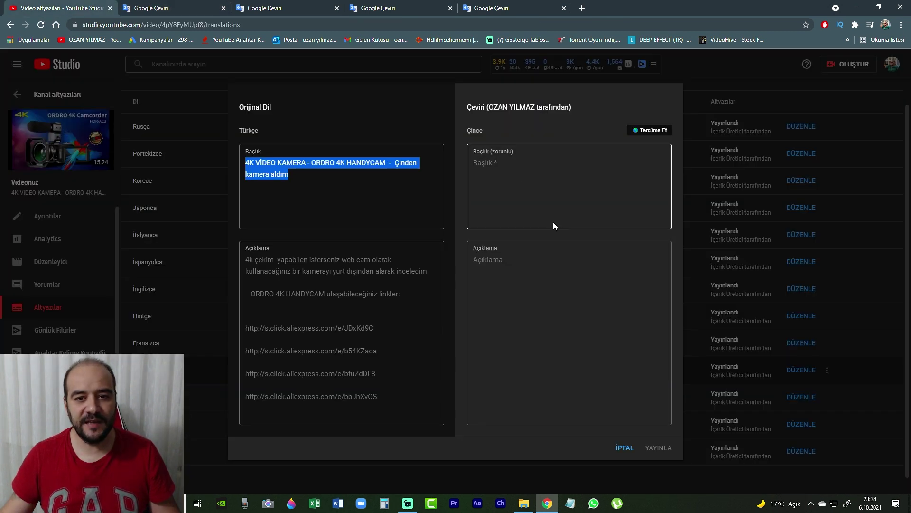
click(521, 181)
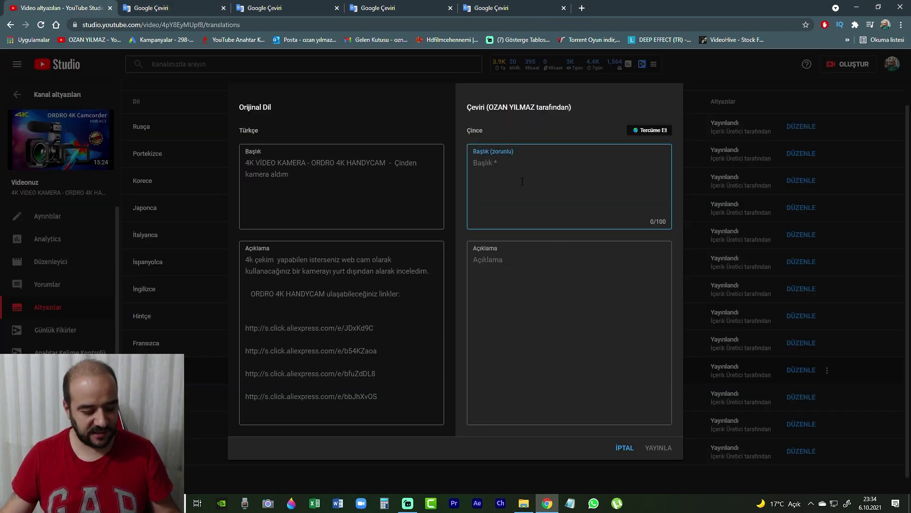
key(ctrl+v)
click(659, 448)
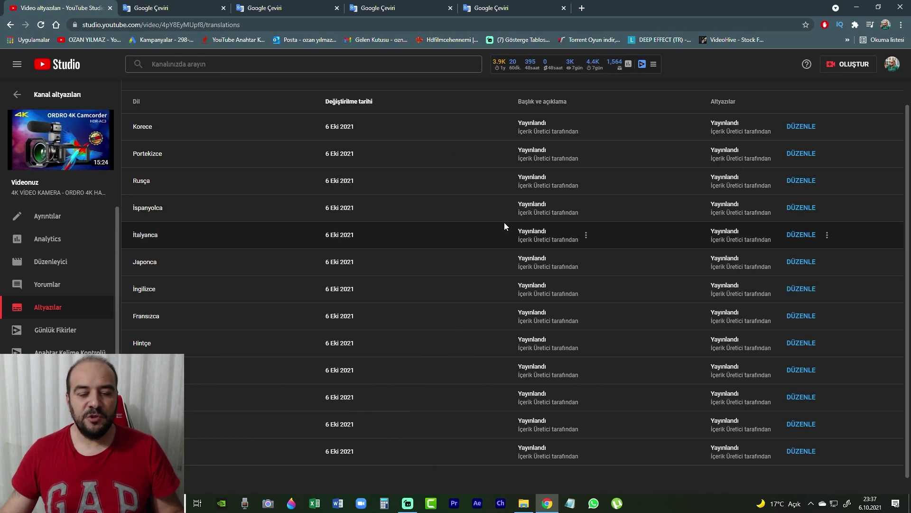
scroll(730, 136, up, 1)
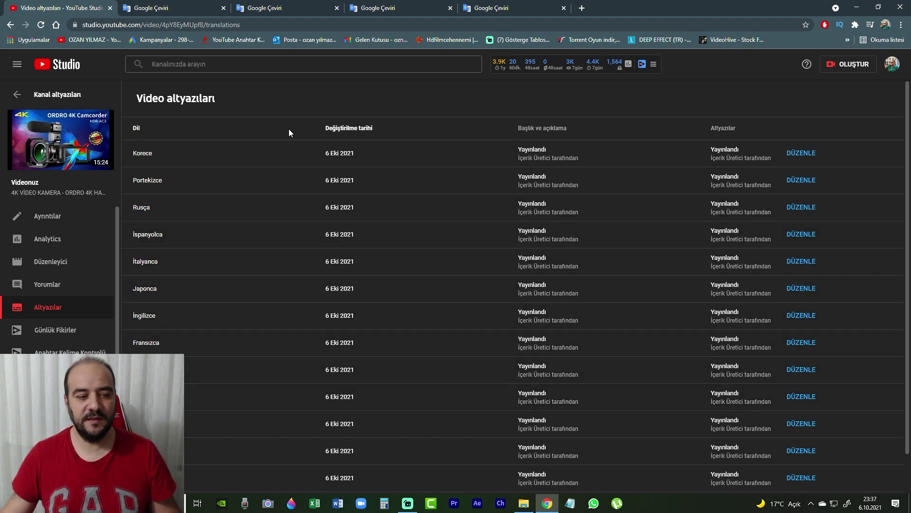
Open the YouTube channel's video list in a new tab and play the ORDRO 4K HANDYCAM camera video.
click(582, 8)
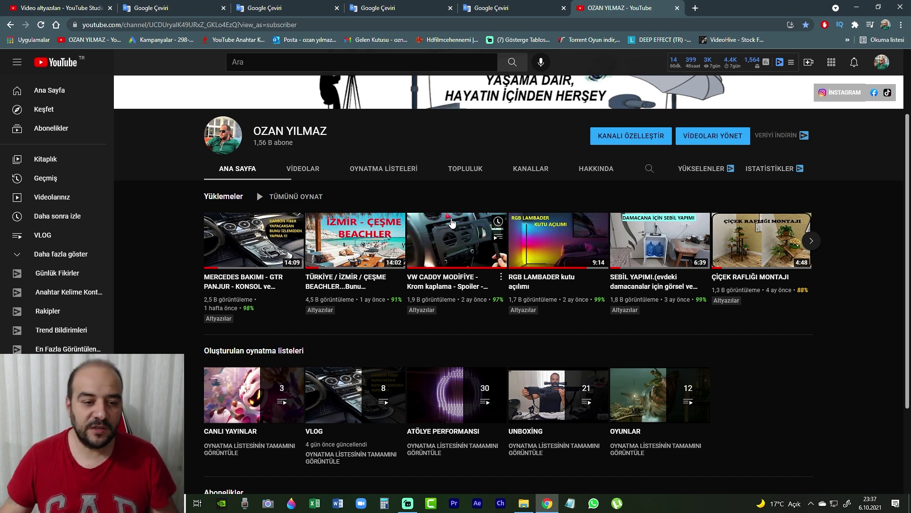
click(301, 176)
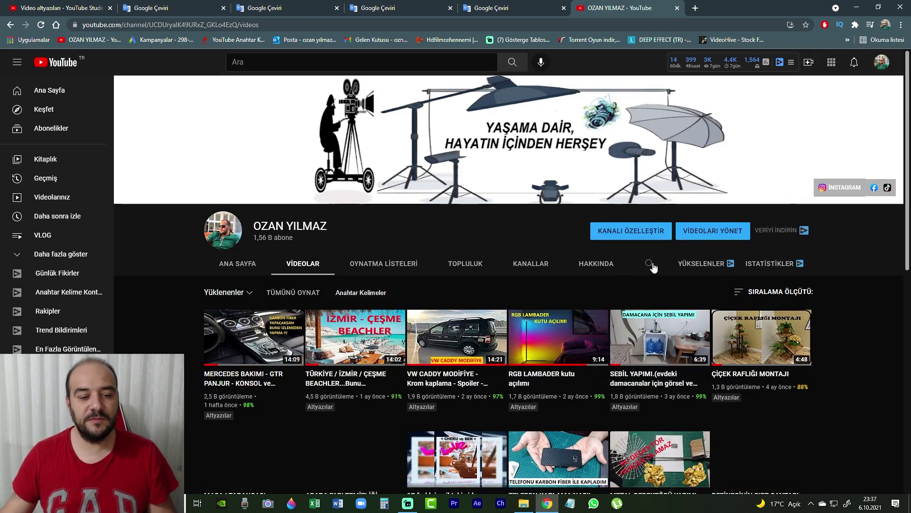
scroll(732, 307, down, 6)
scroll(732, 307, down, 10)
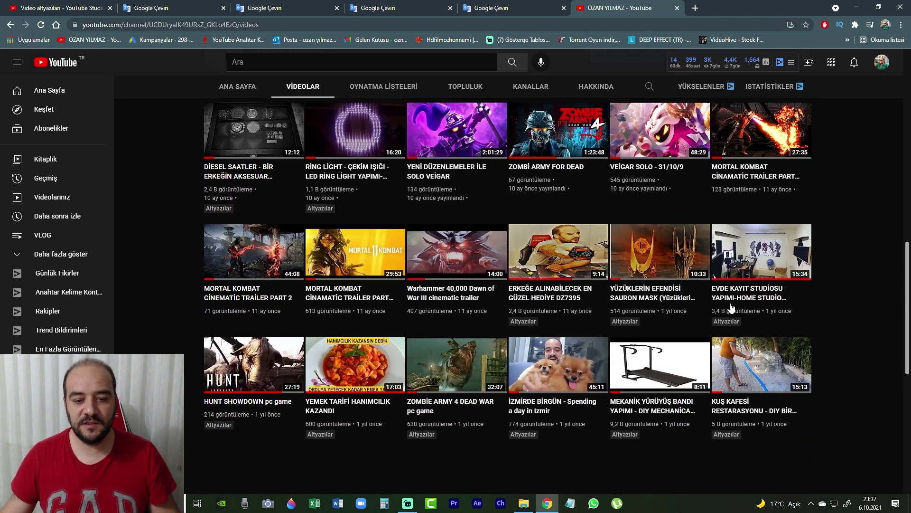
scroll(738, 300, down, 5)
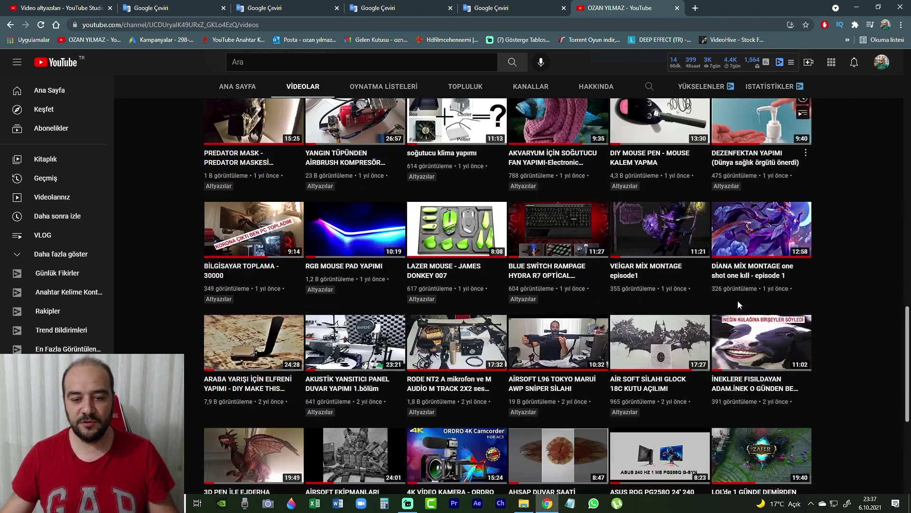
click(462, 357)
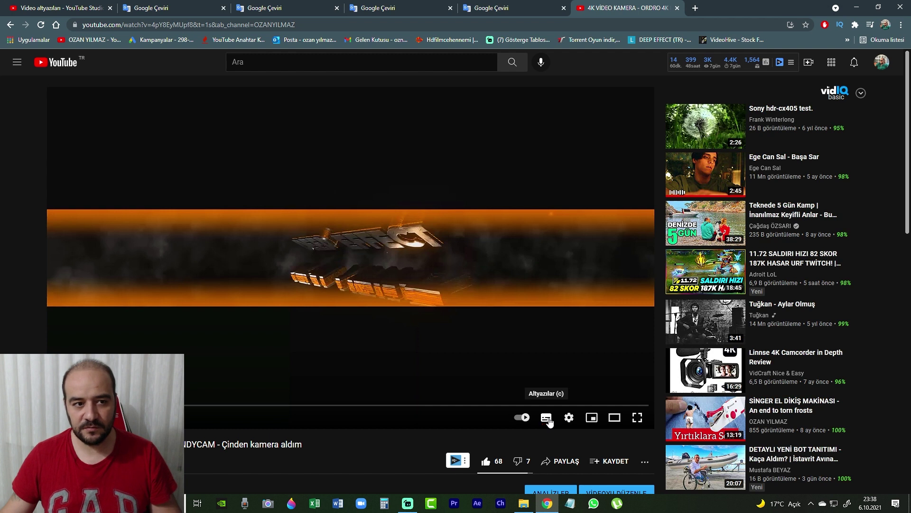
Look through the video's available subtitle languages in the player and turn on the German (Almanca) subtitles.
click(569, 418)
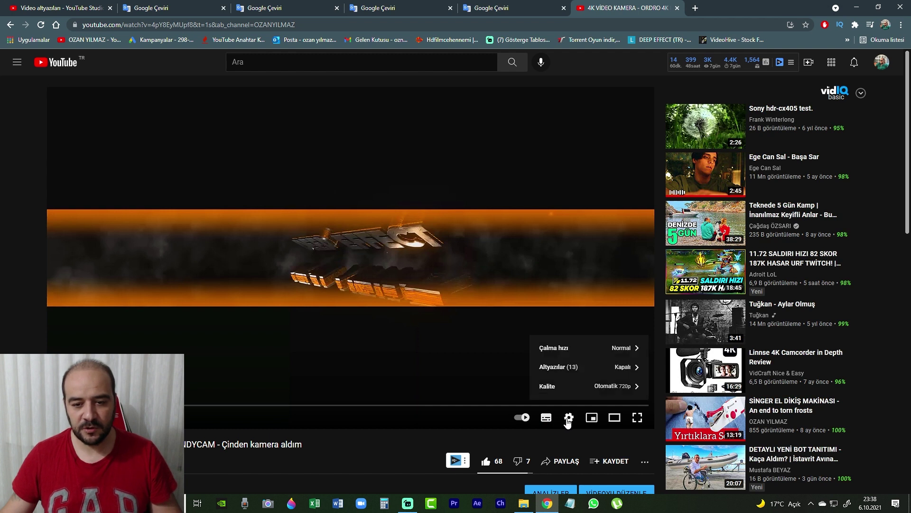
click(591, 369)
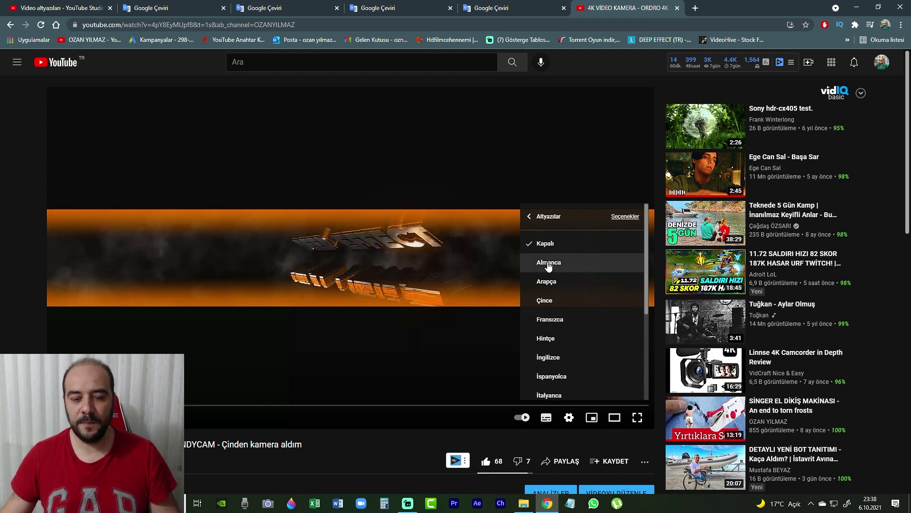
scroll(546, 256, down, 3)
scroll(569, 280, up, 3)
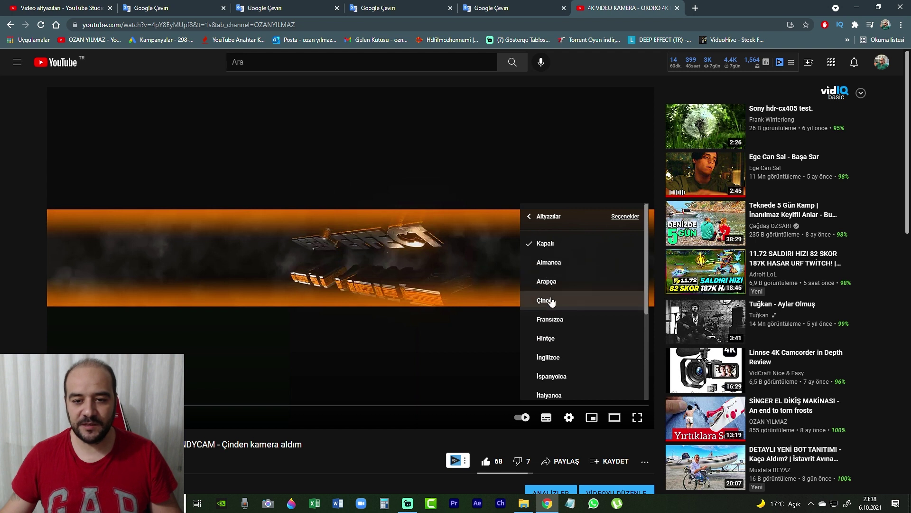
click(553, 263)
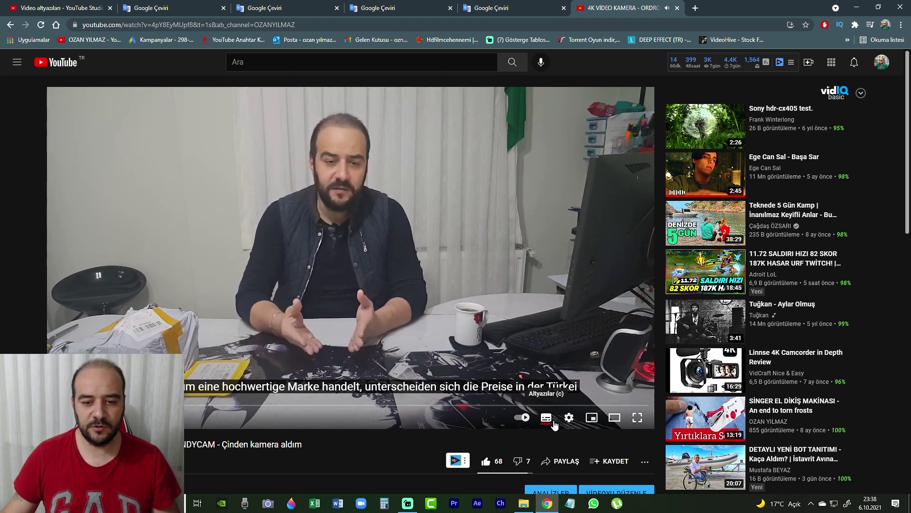
Switch the player's subtitles to Arabic (Arapça) and then to Chinese (Çince) to check both translations.
click(569, 420)
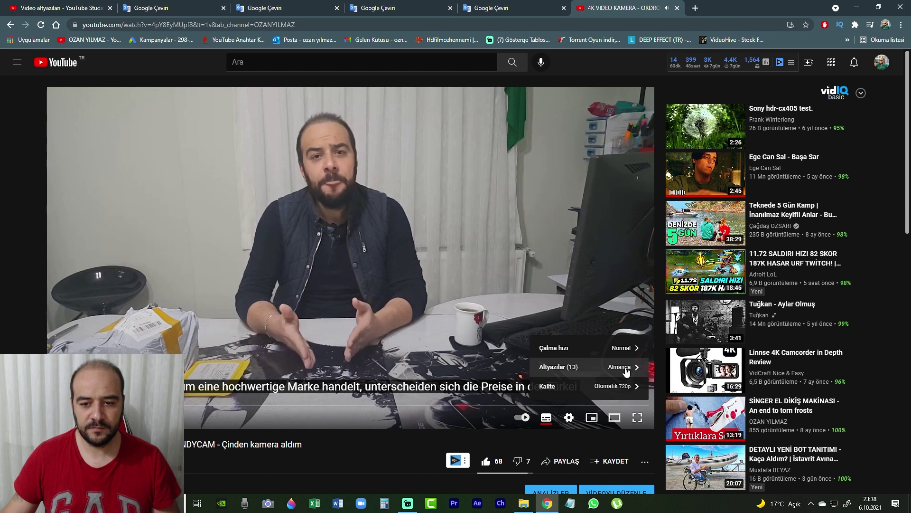
click(575, 366)
click(492, 291)
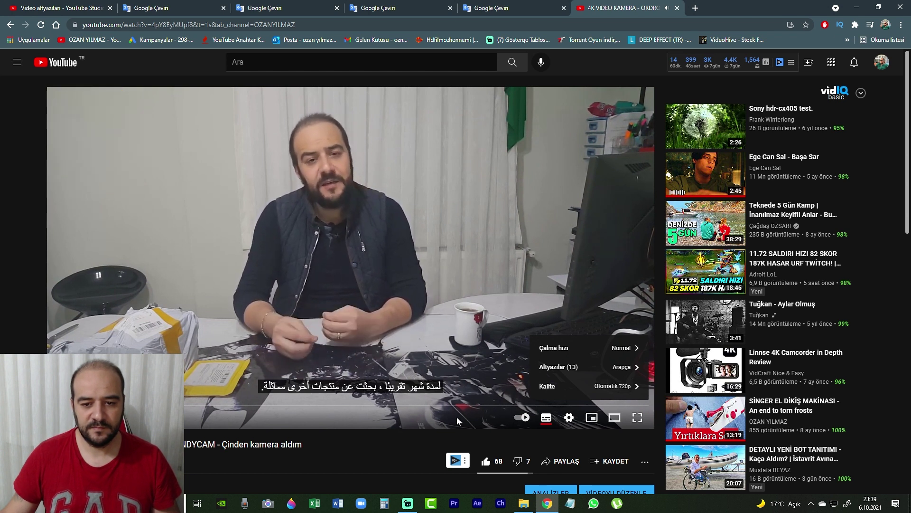
click(635, 368)
click(591, 304)
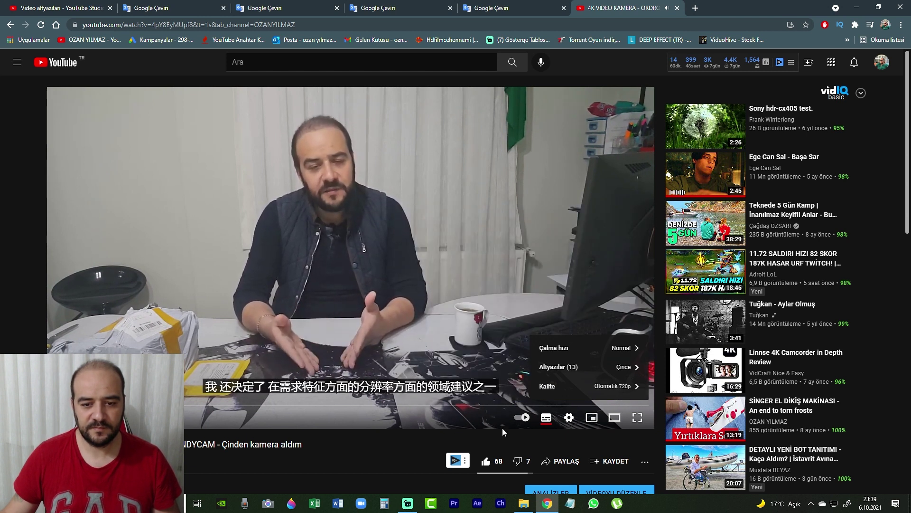
Check the French (Fransızca) subtitles in the player, followed by the Russian (Rusça) ones.
click(631, 367)
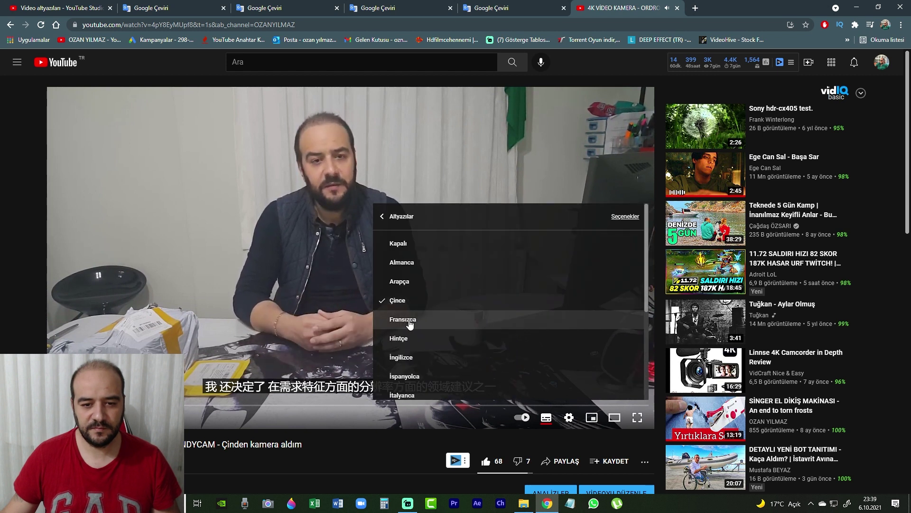
click(498, 321)
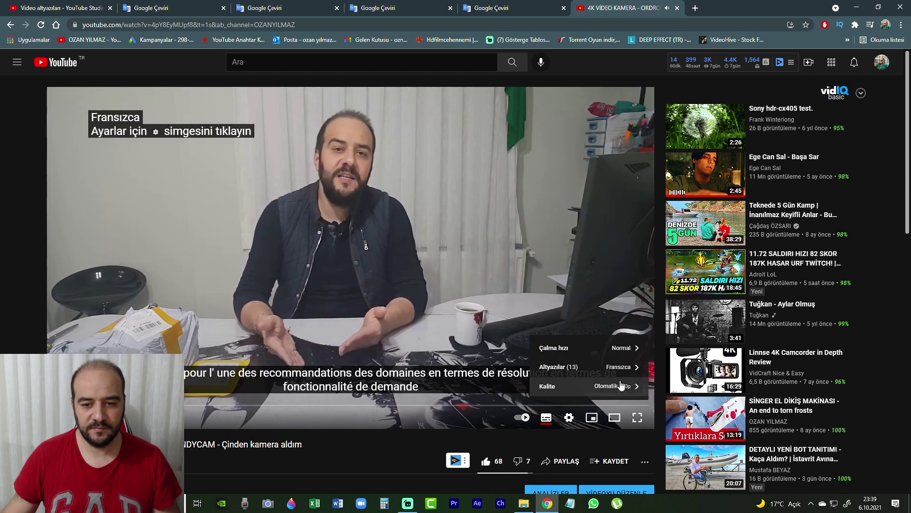
click(610, 366)
scroll(546, 353, down, 2)
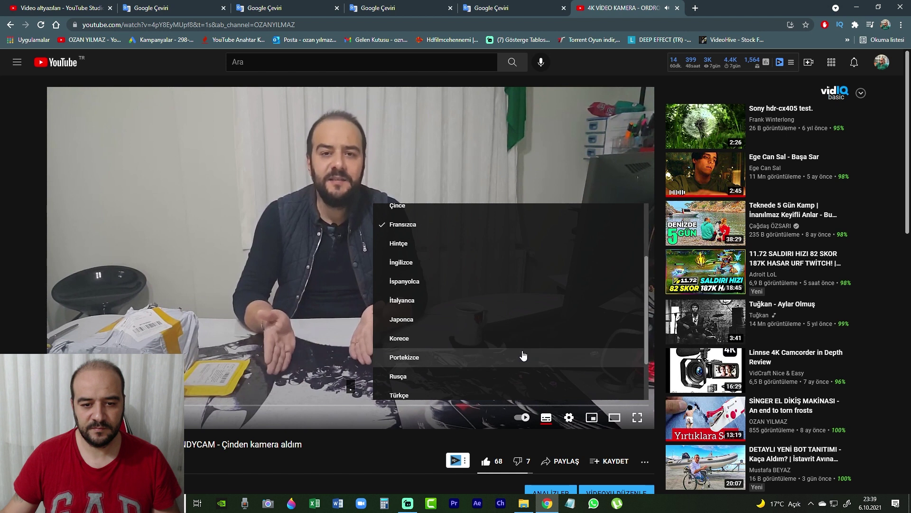
click(393, 378)
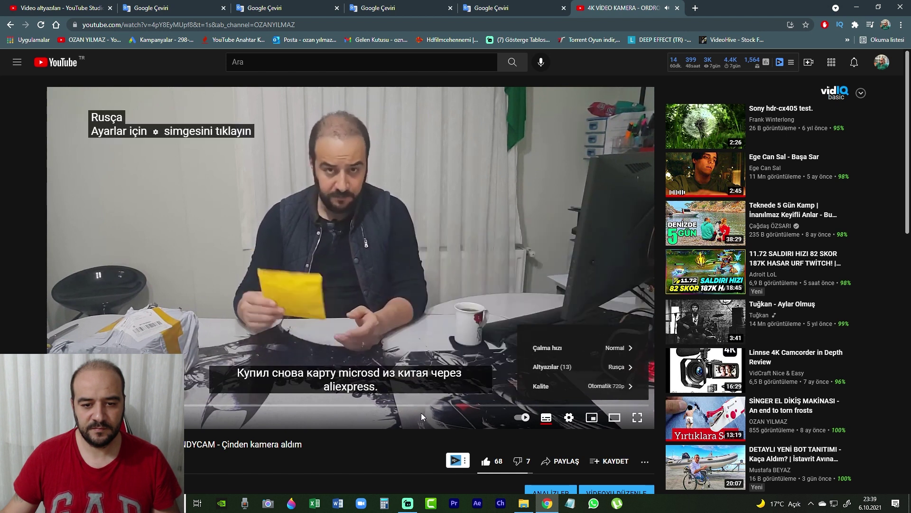